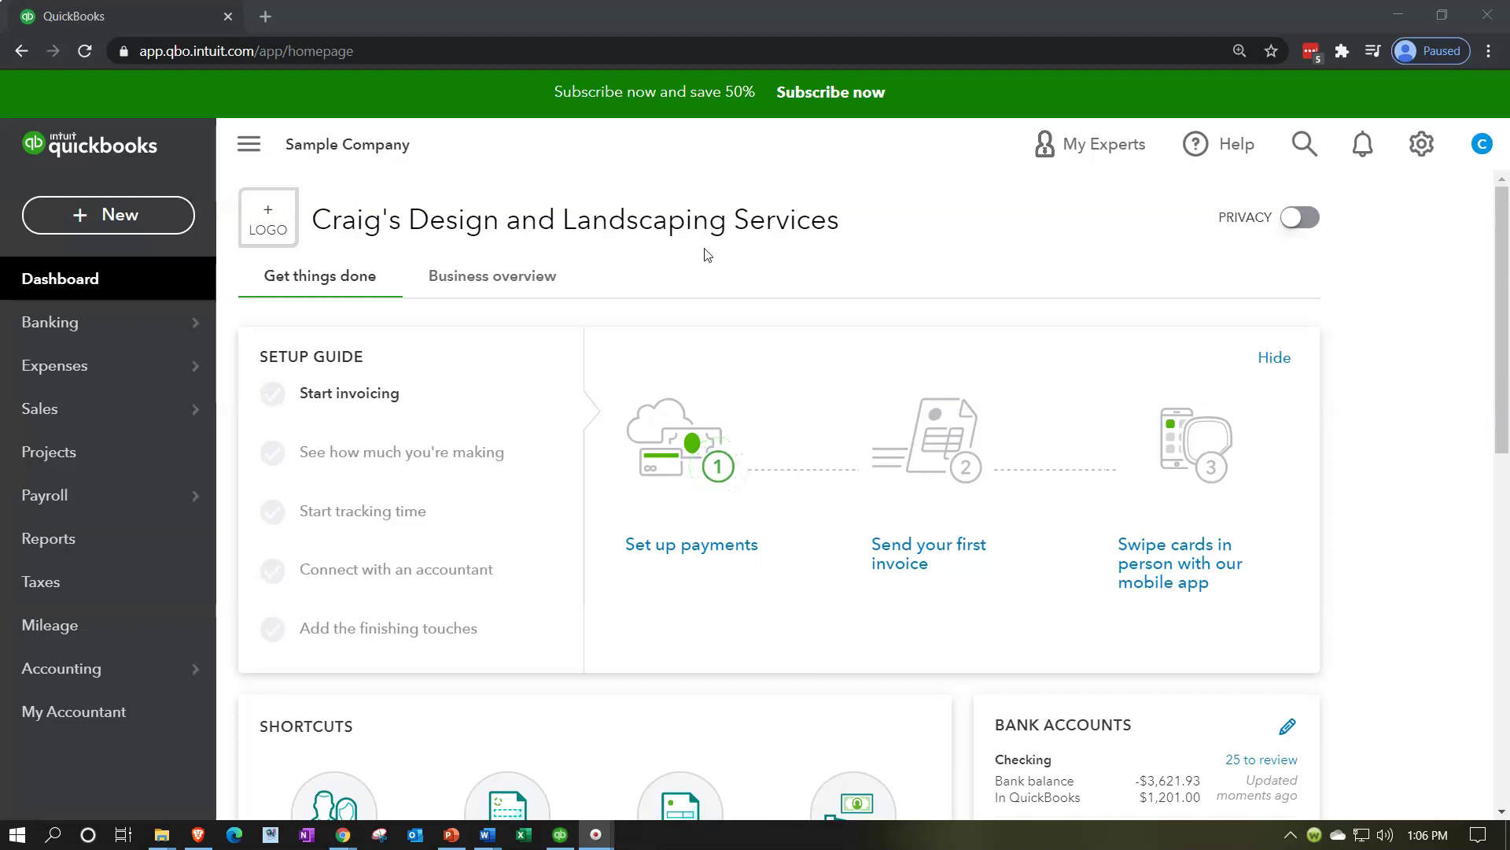
Step: Examine the vendor forms offered for new transactions, from bills and checks to purchase orders
click(166, 214)
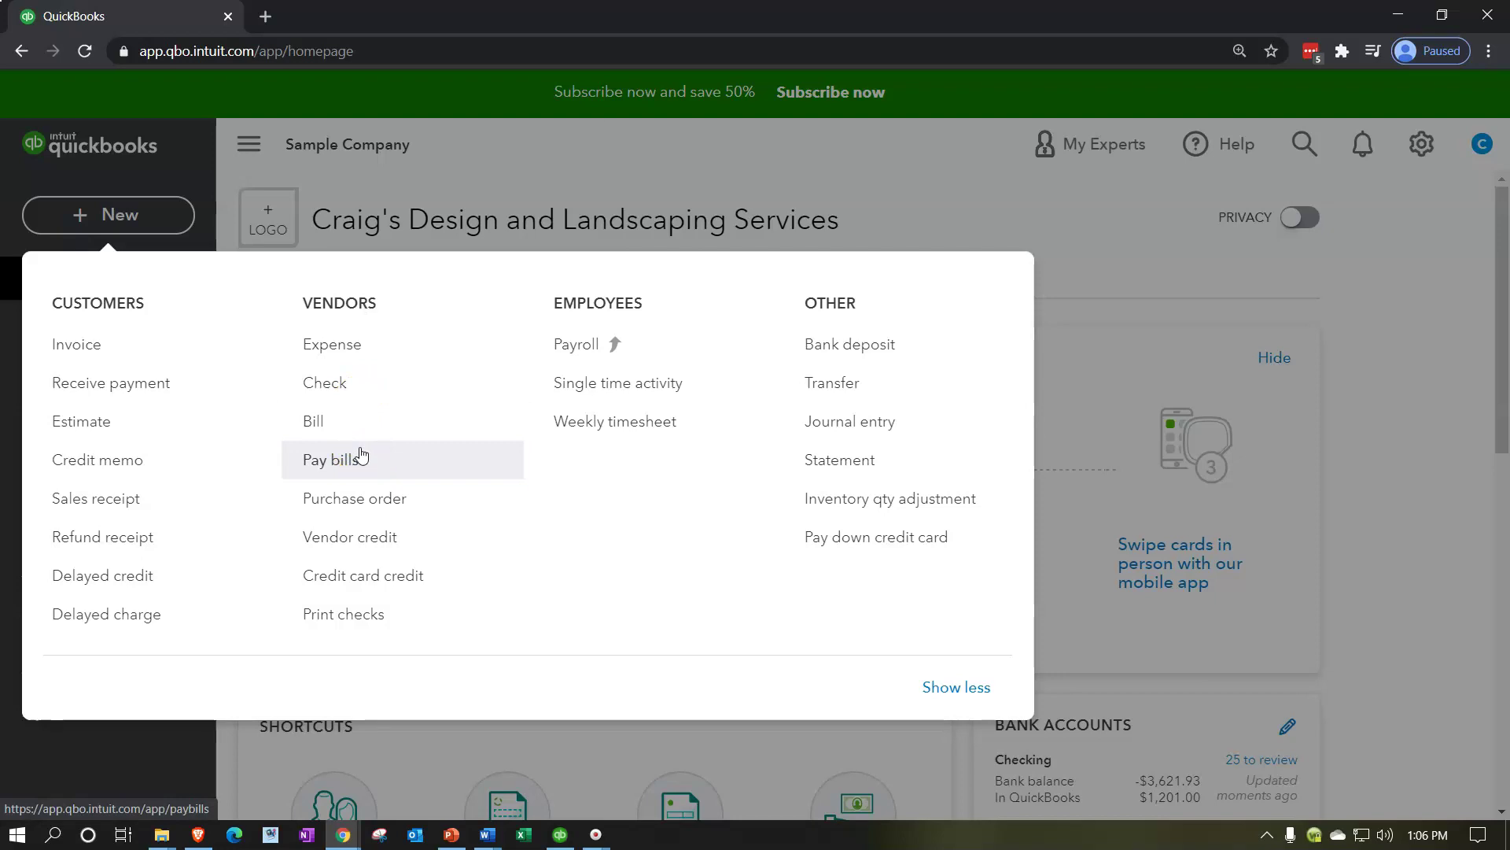
click(360, 405)
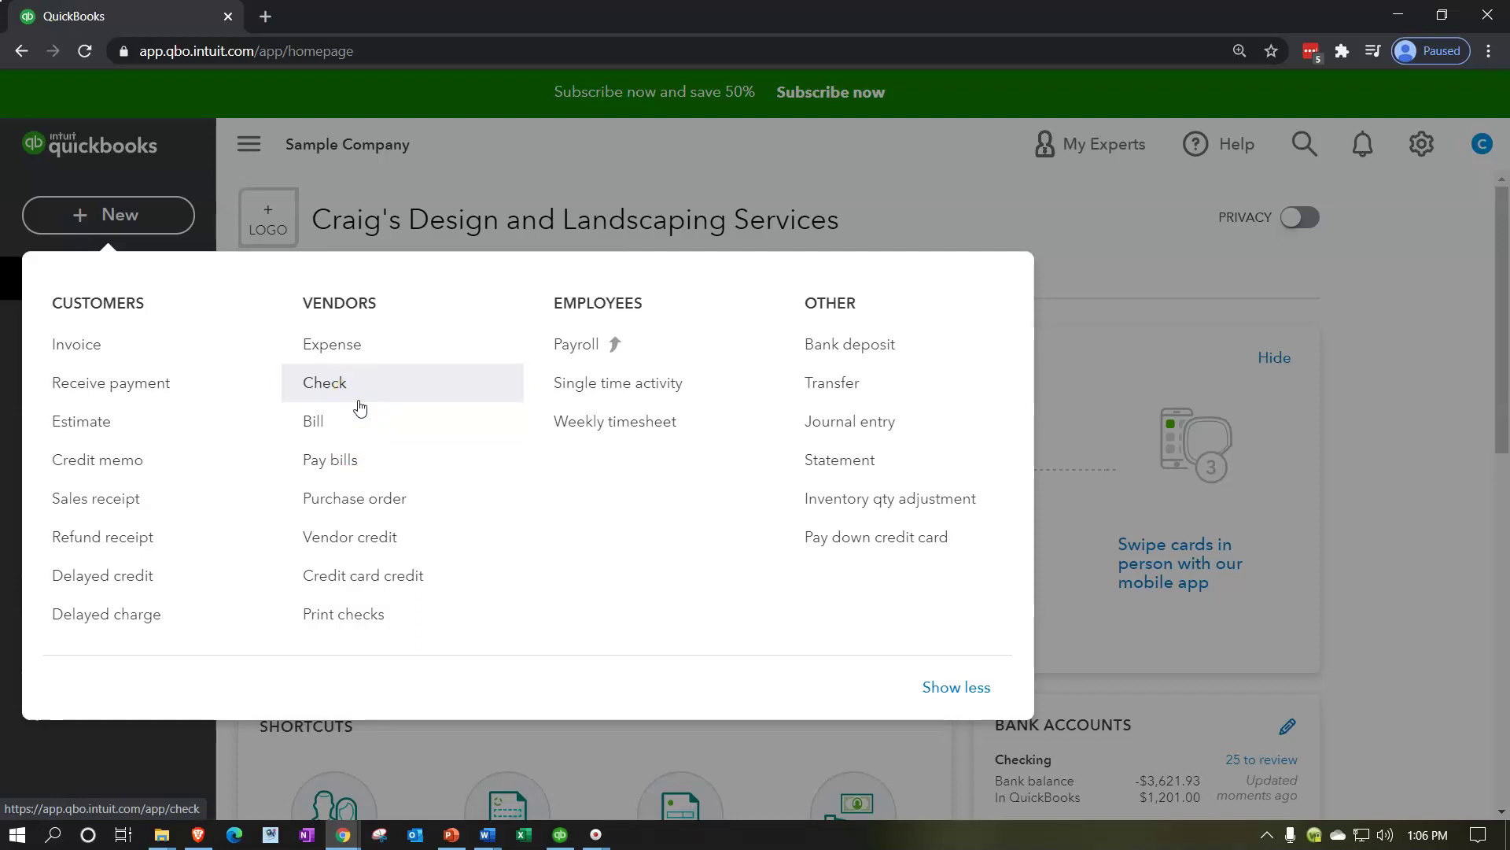
click(367, 504)
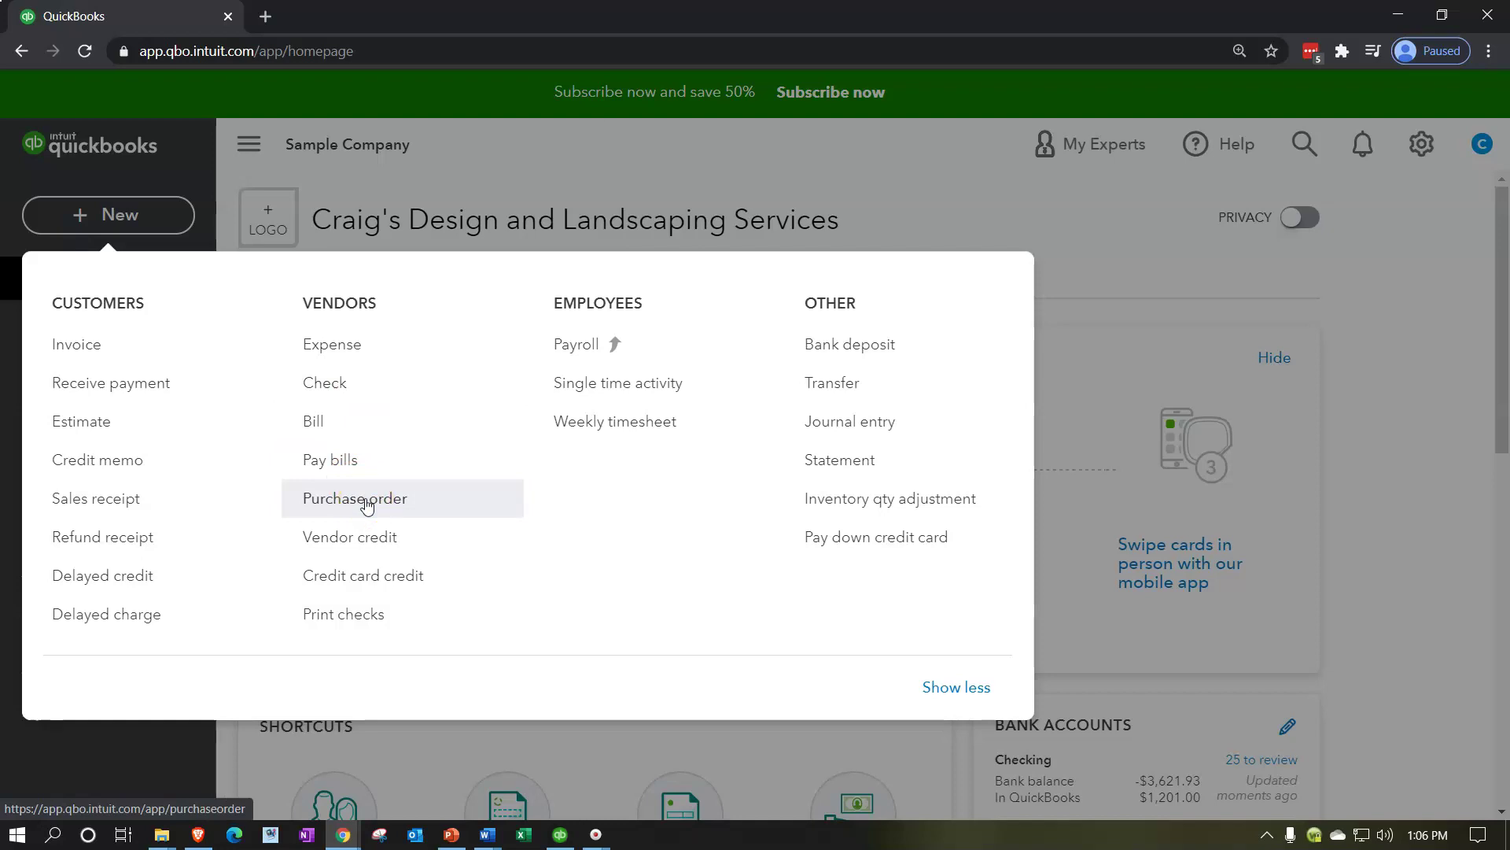
click(683, 179)
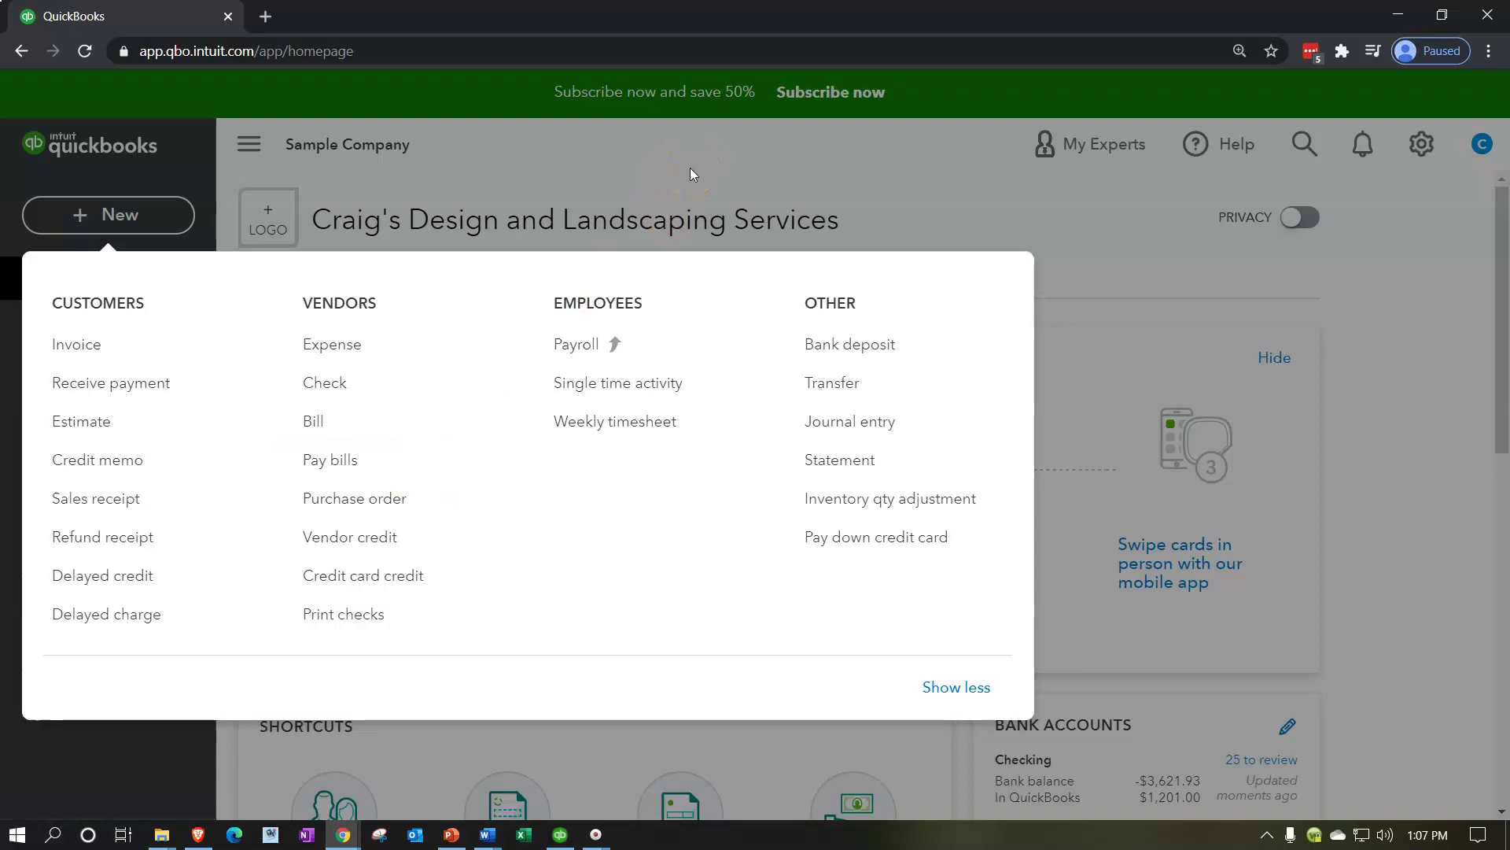
click(690, 174)
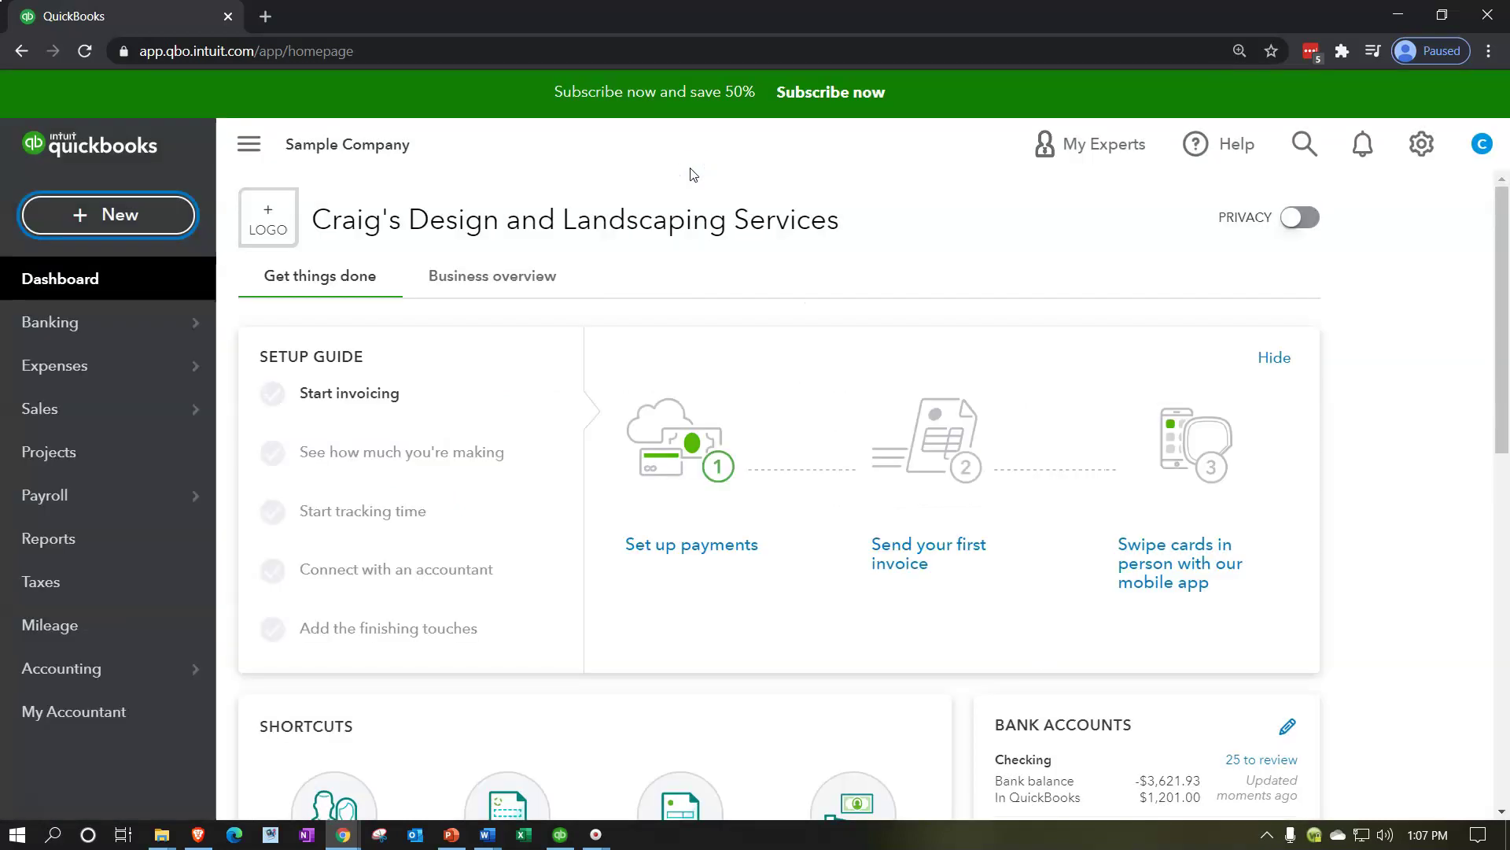
click(643, 525)
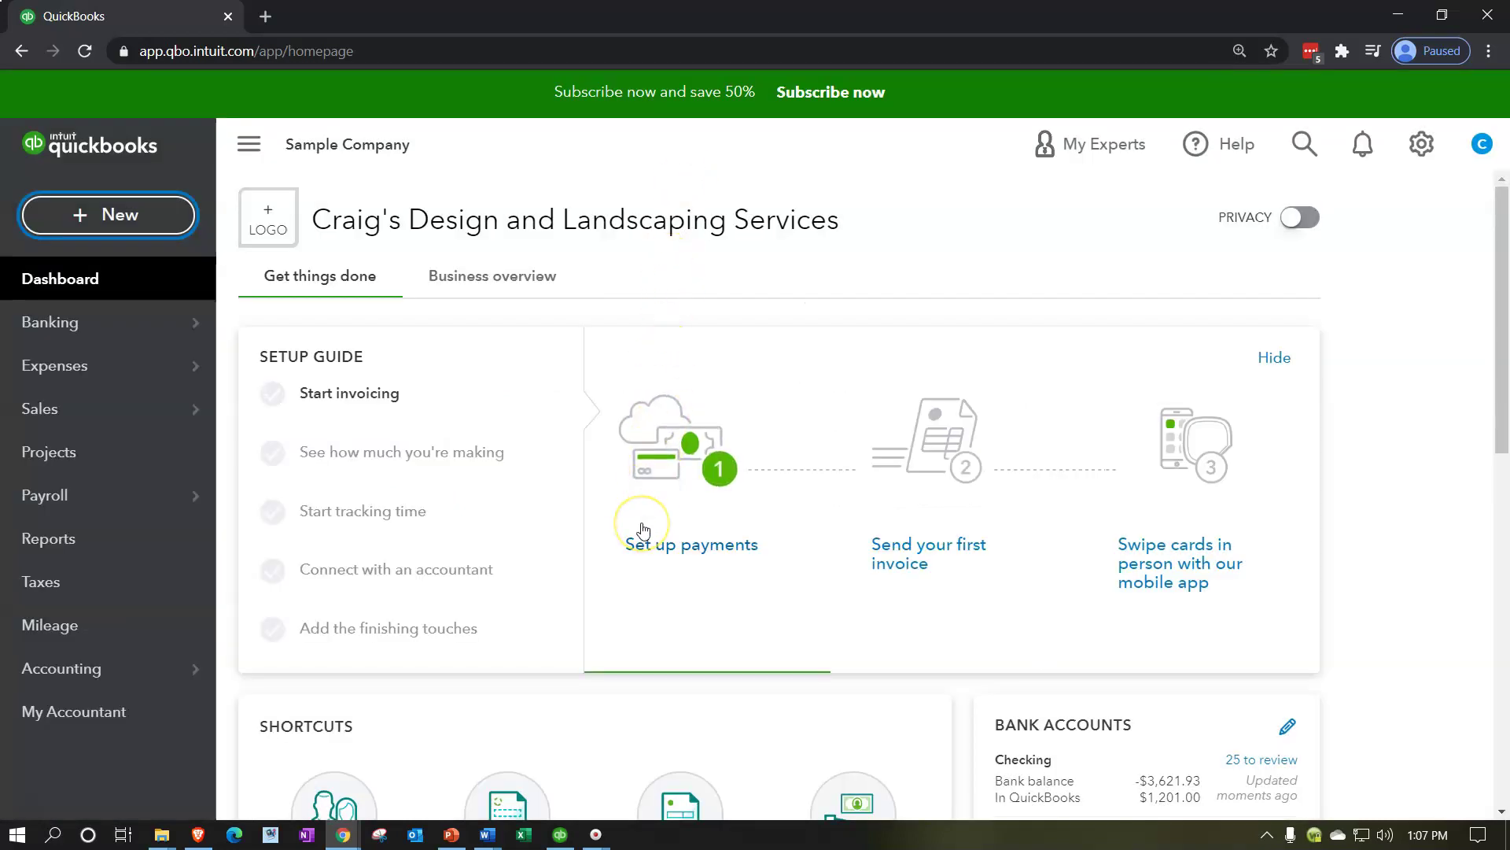
Step: Switch to QuickBooks Desktop and examine the vendor workflow from purchase orders through the options for receiving inventory
click(563, 836)
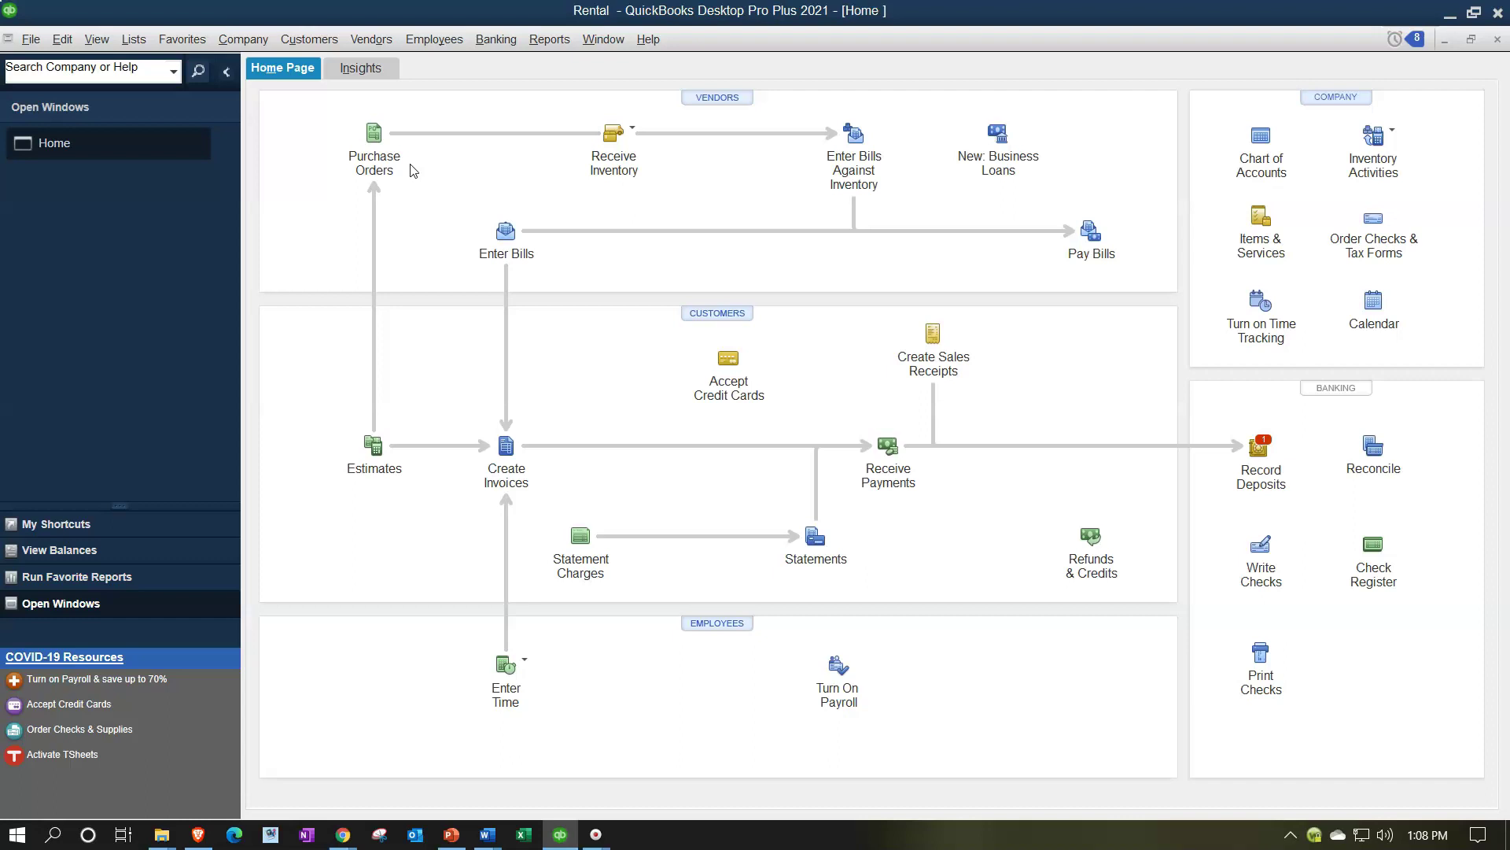
click(445, 196)
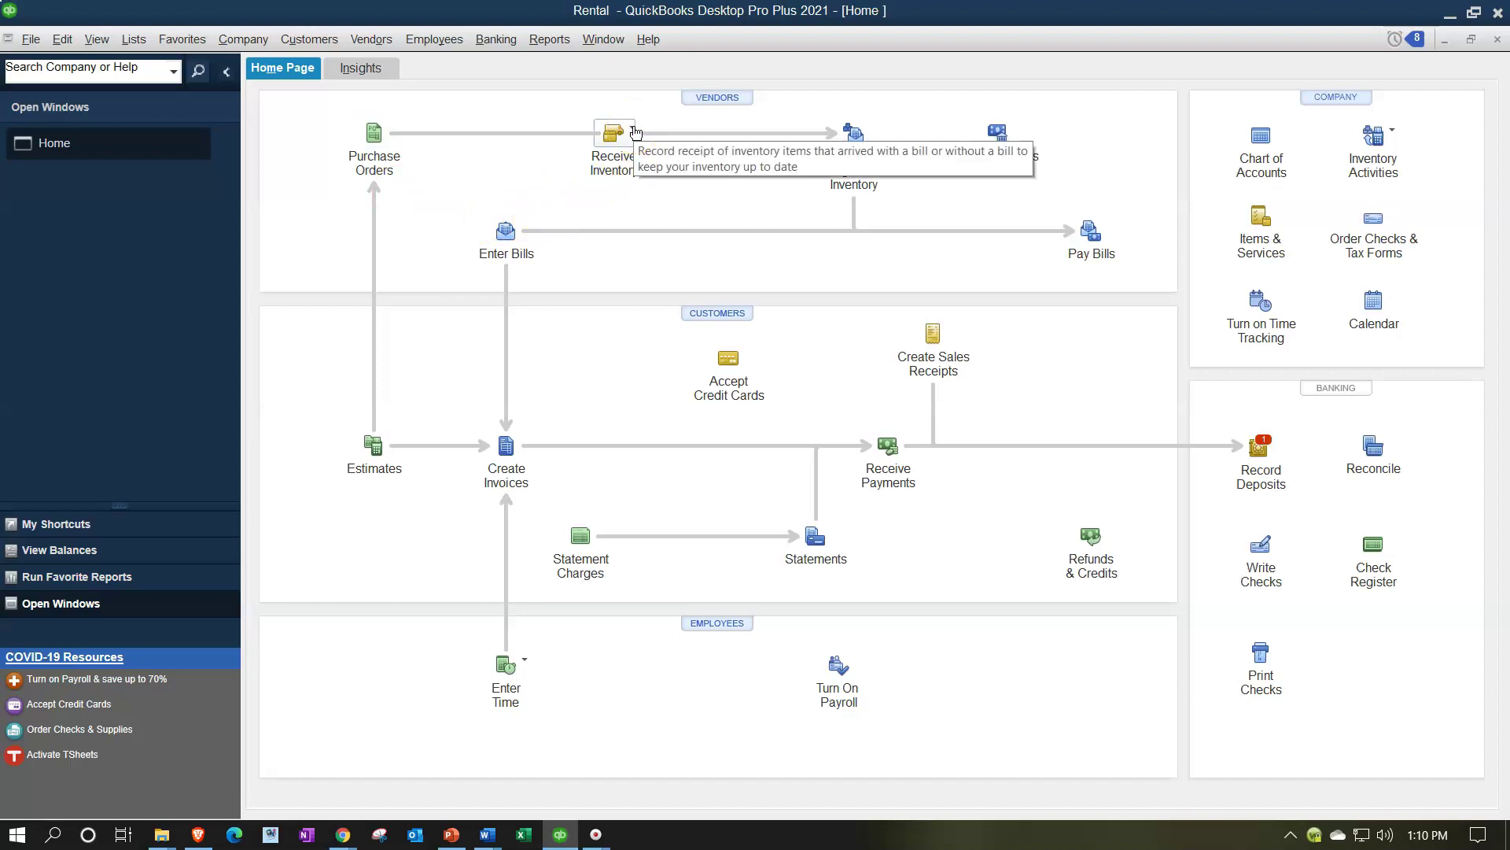
click(634, 131)
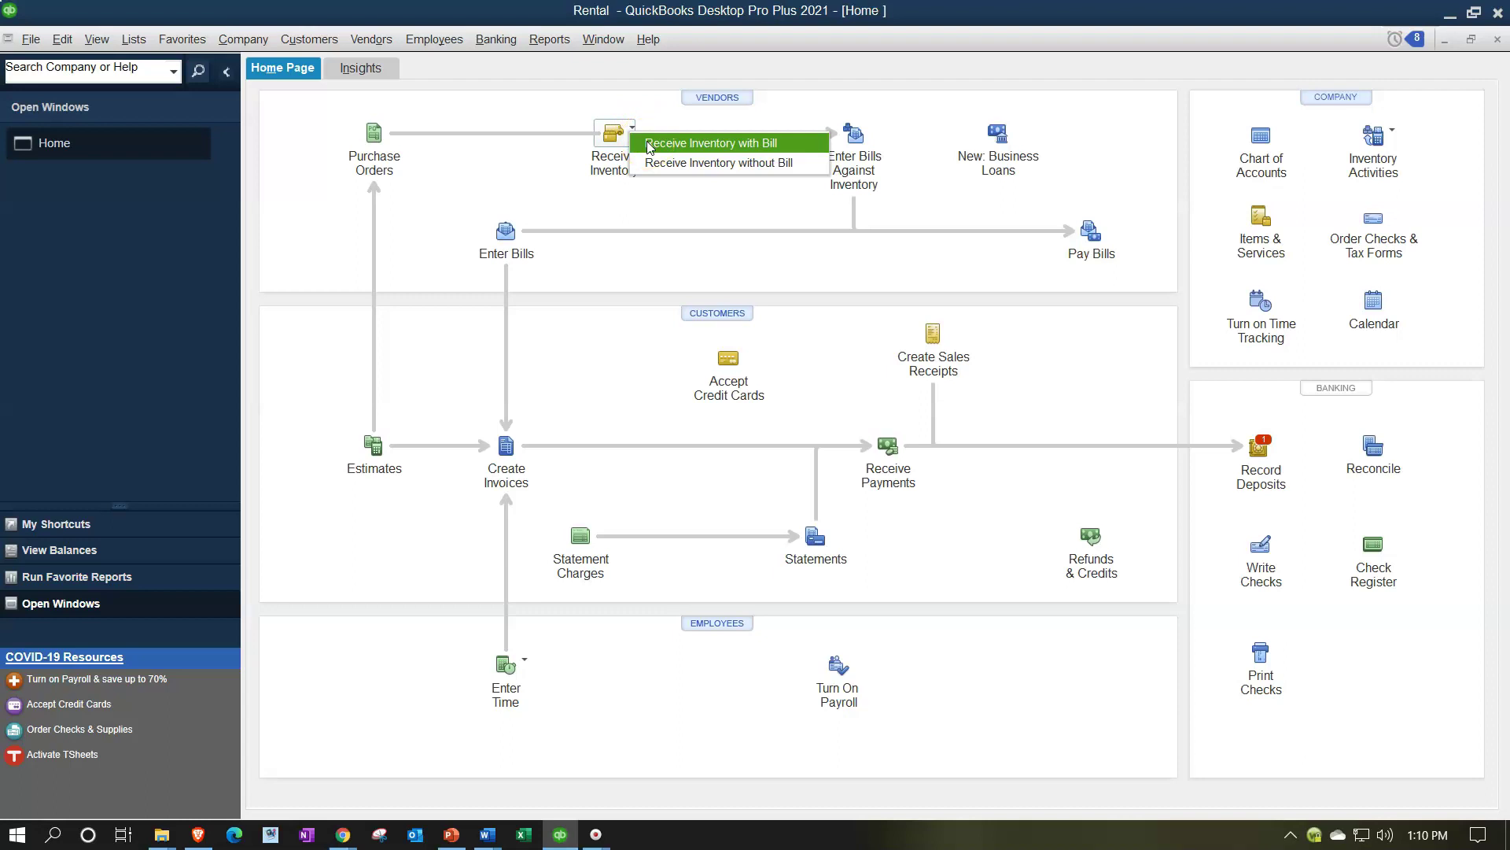
click(522, 167)
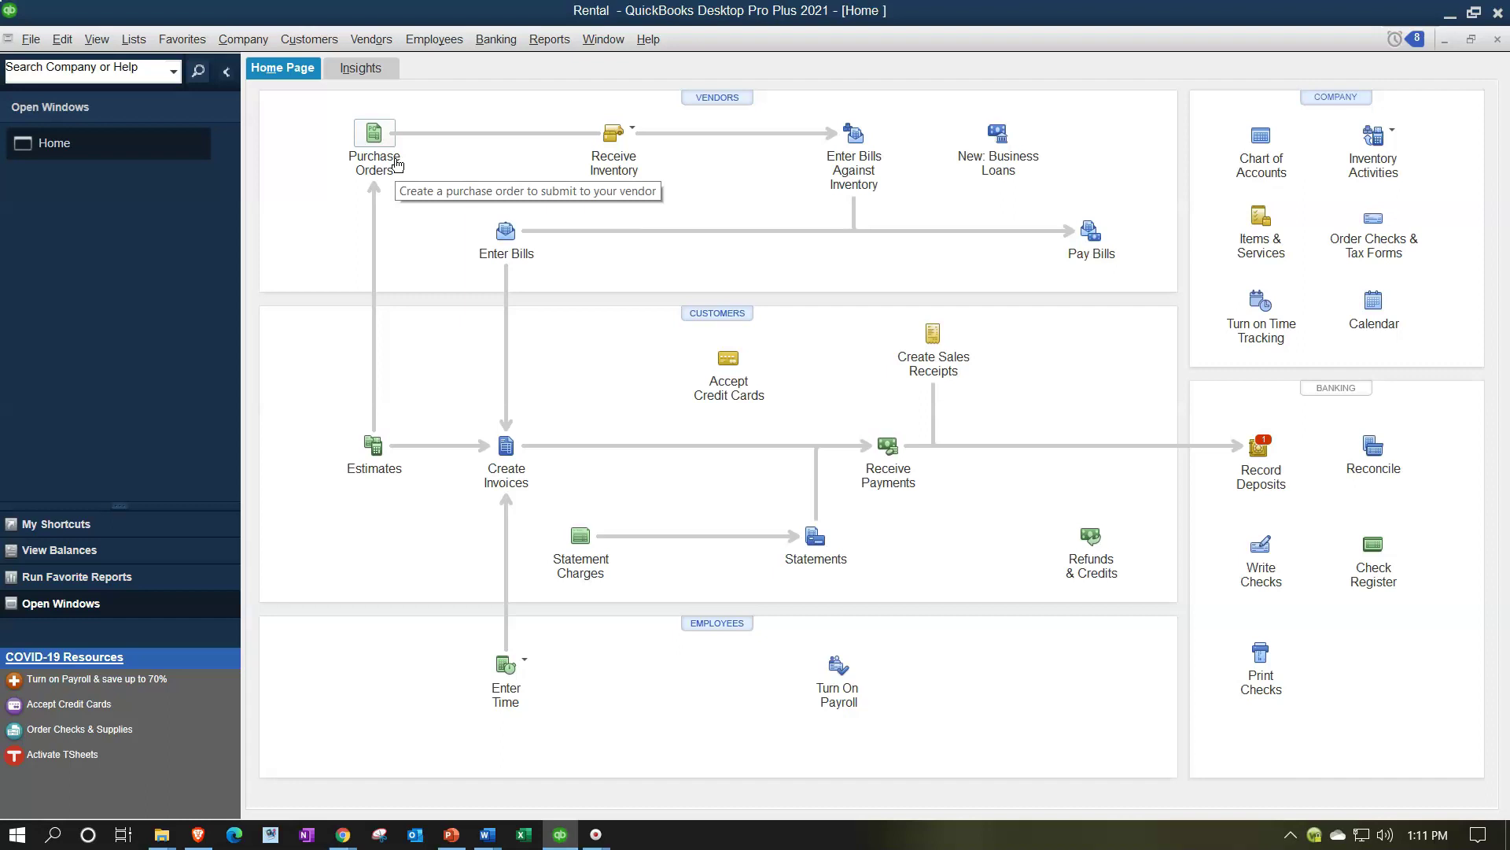
click(406, 195)
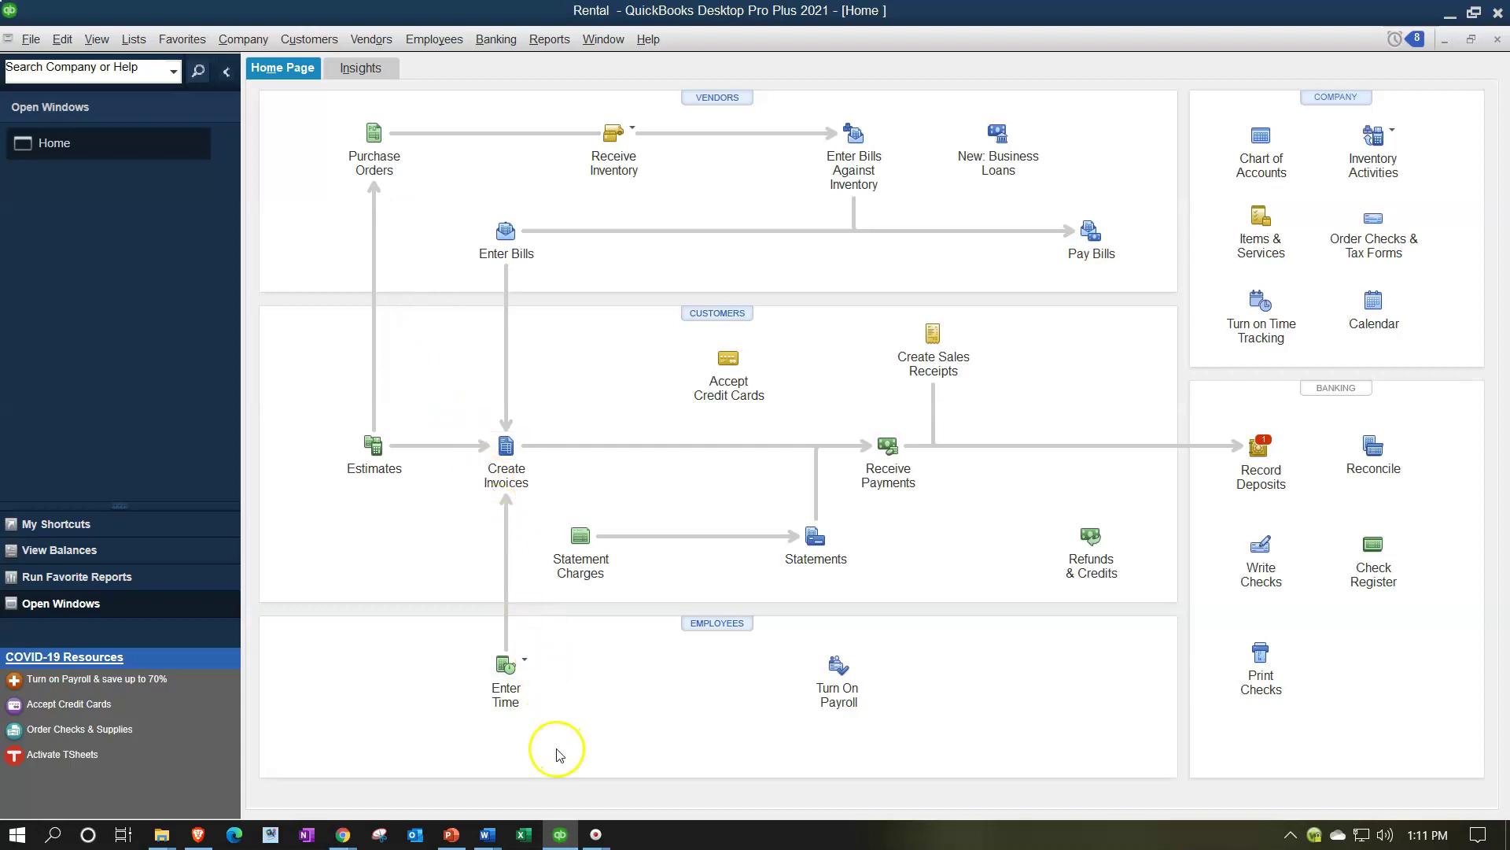
Step: Return to QuickBooks Online in the browser and start a new purchase order
click(560, 834)
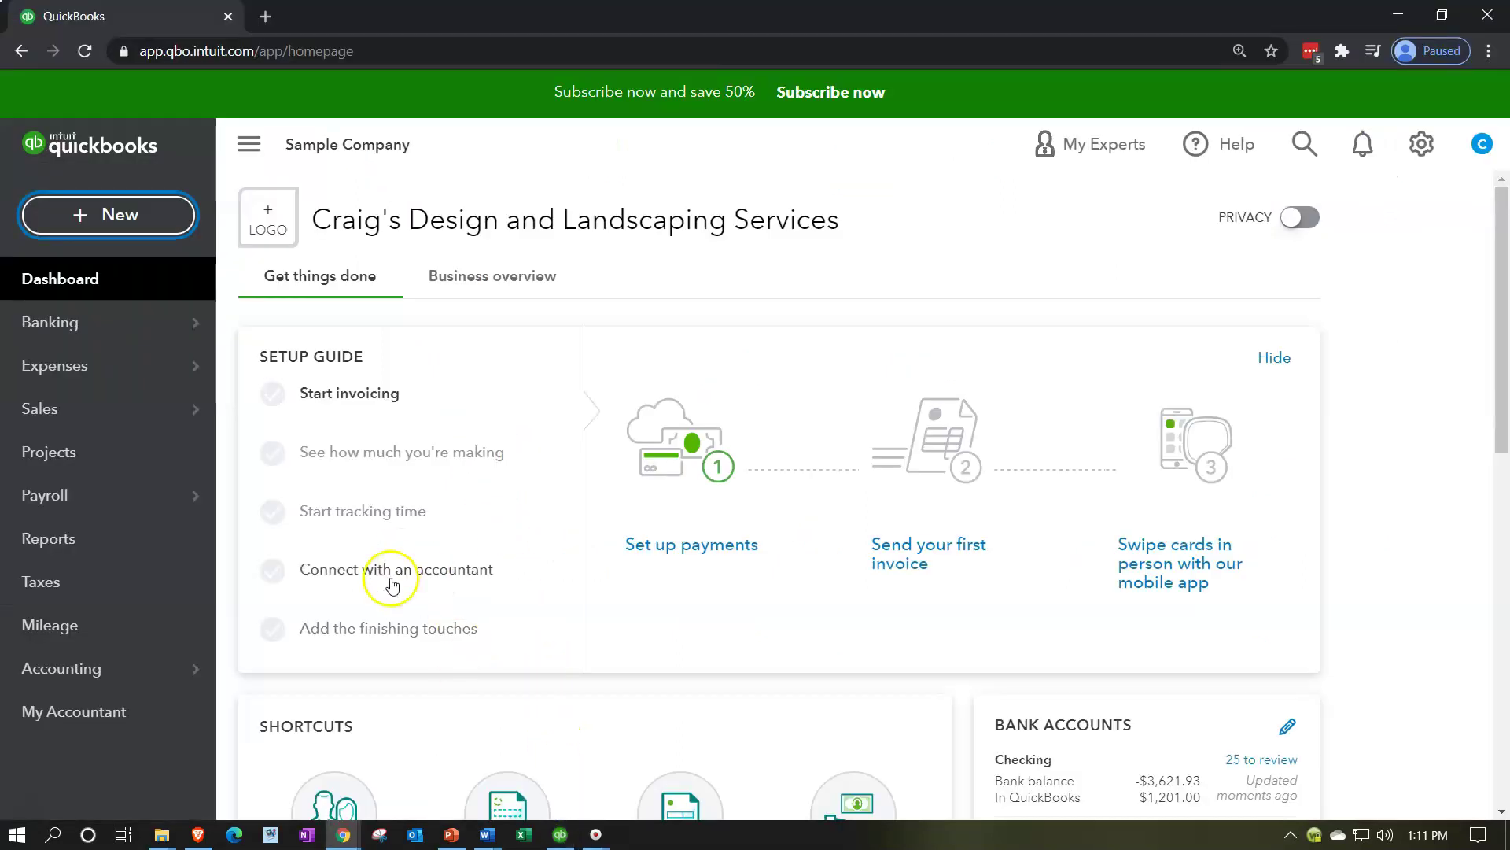
click(126, 221)
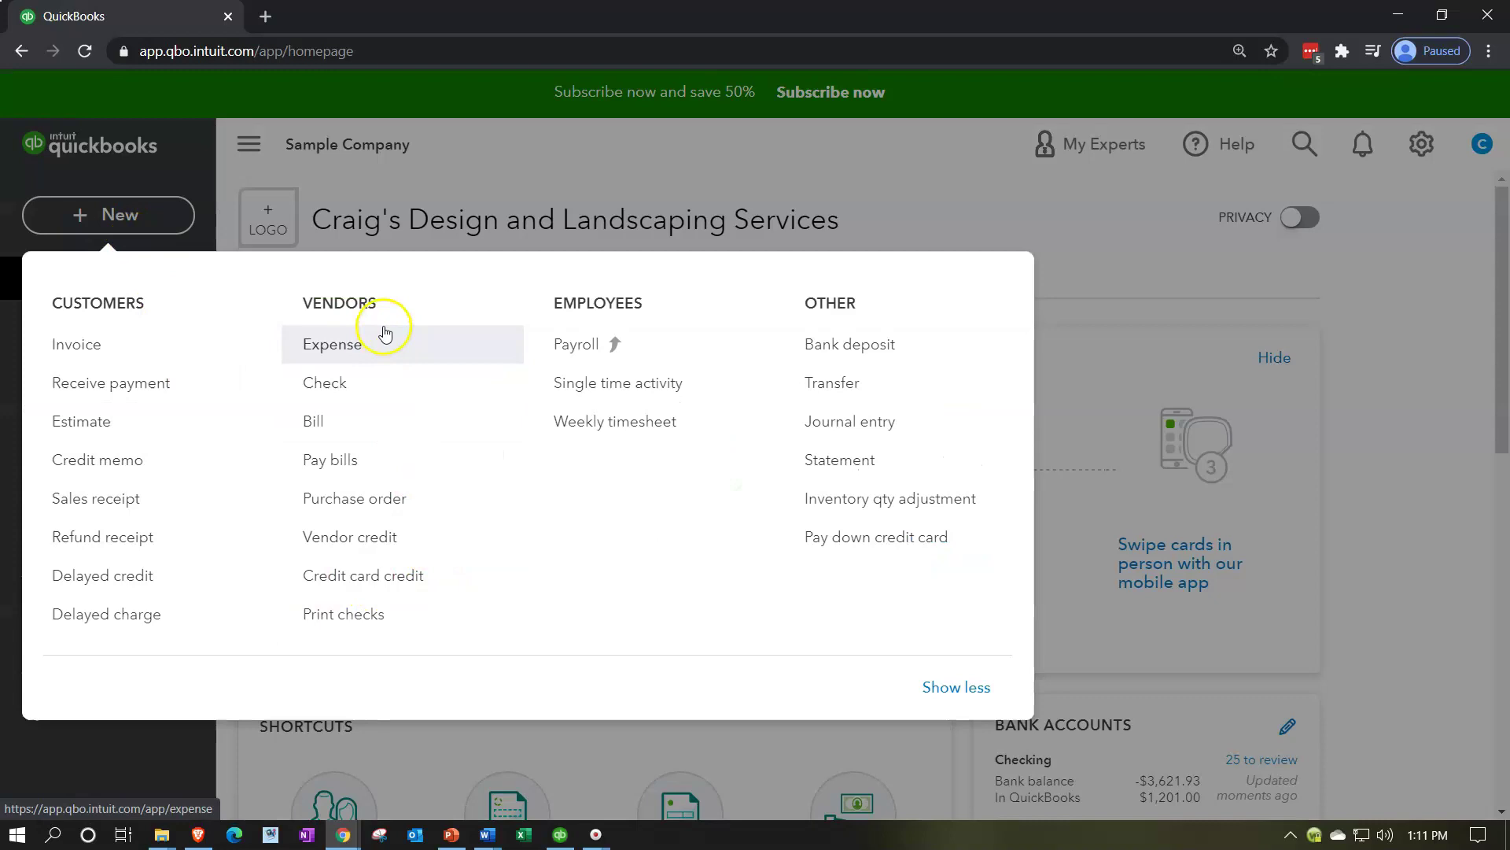
click(422, 512)
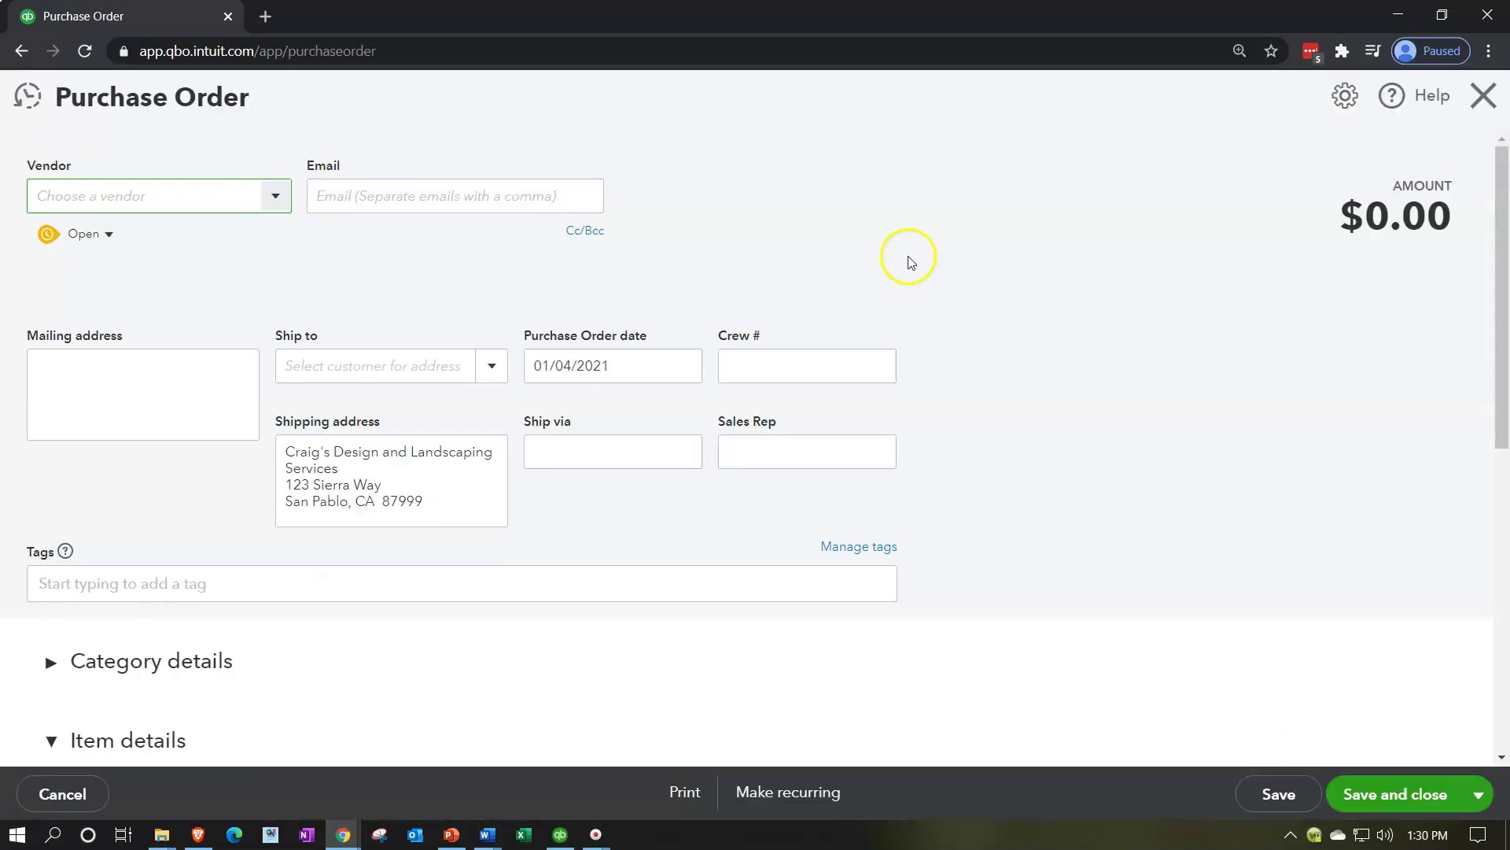
Step: Choose Hicks Hardware as the vendor of the purchase order
click(275, 201)
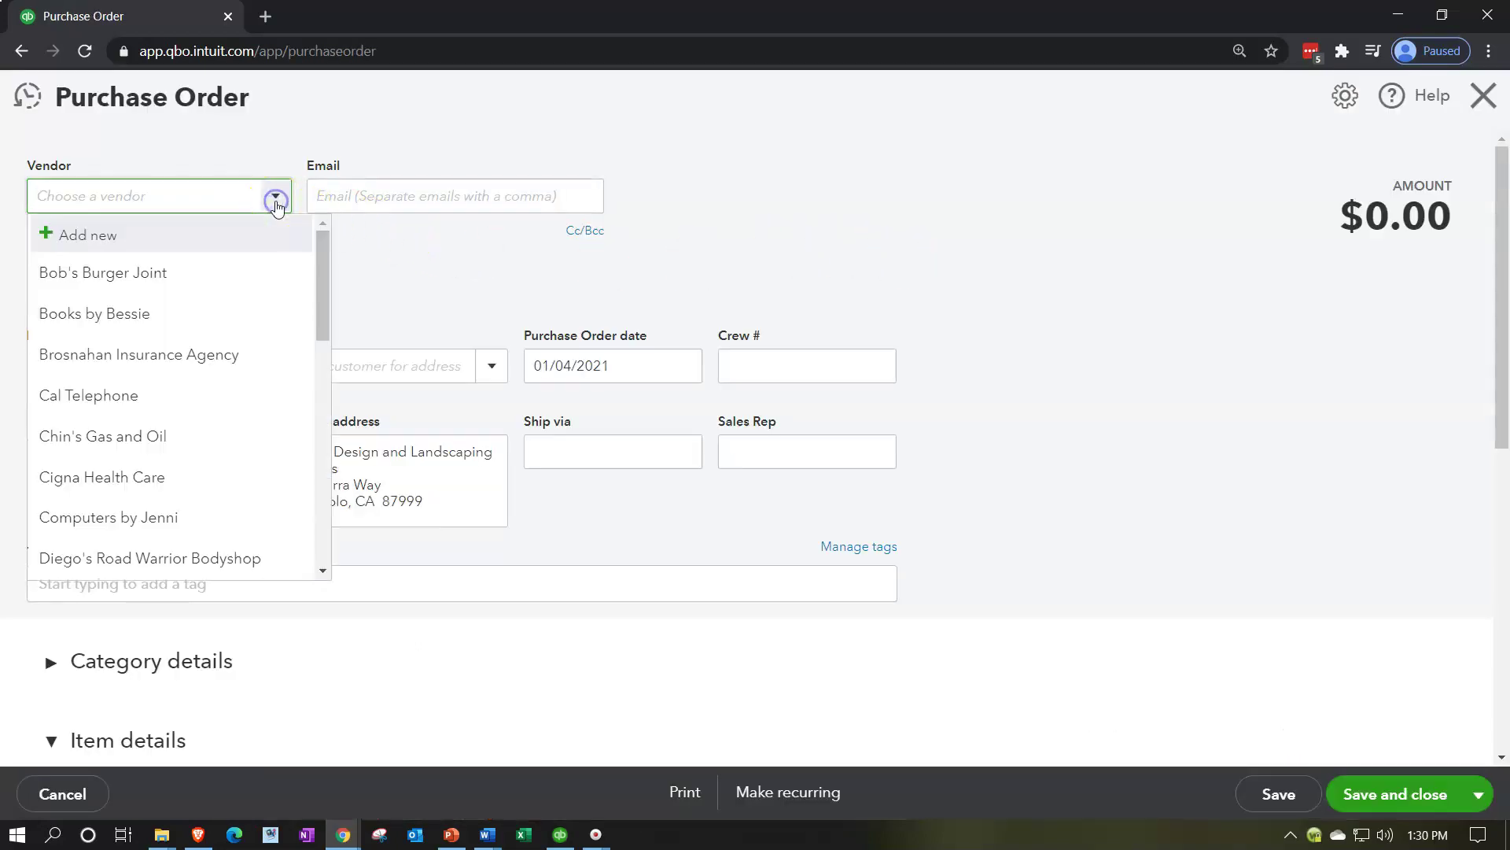
scroll(259, 338, down, 3)
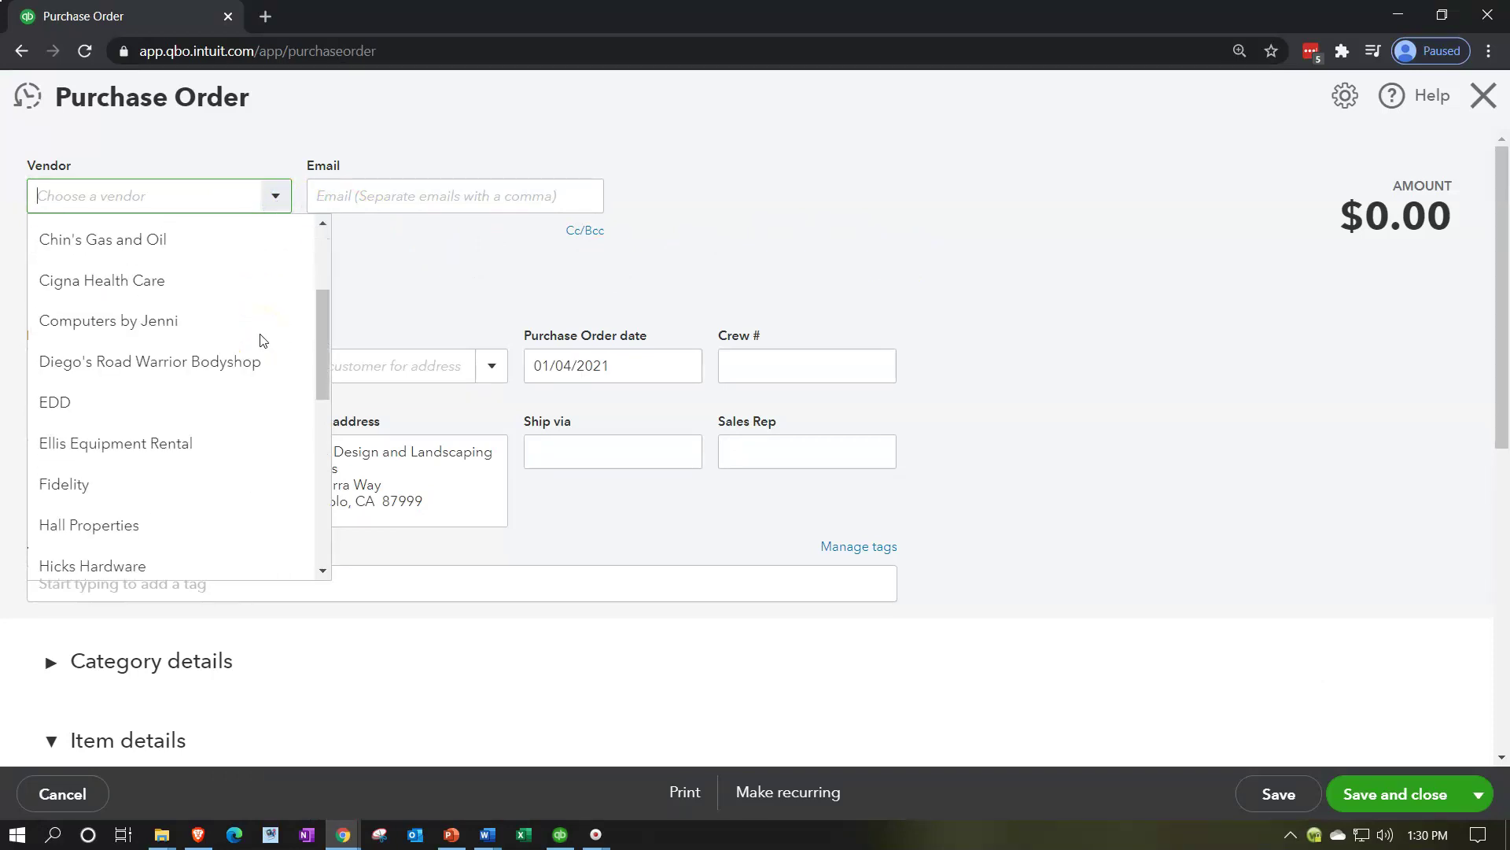
scroll(260, 340, down, 3)
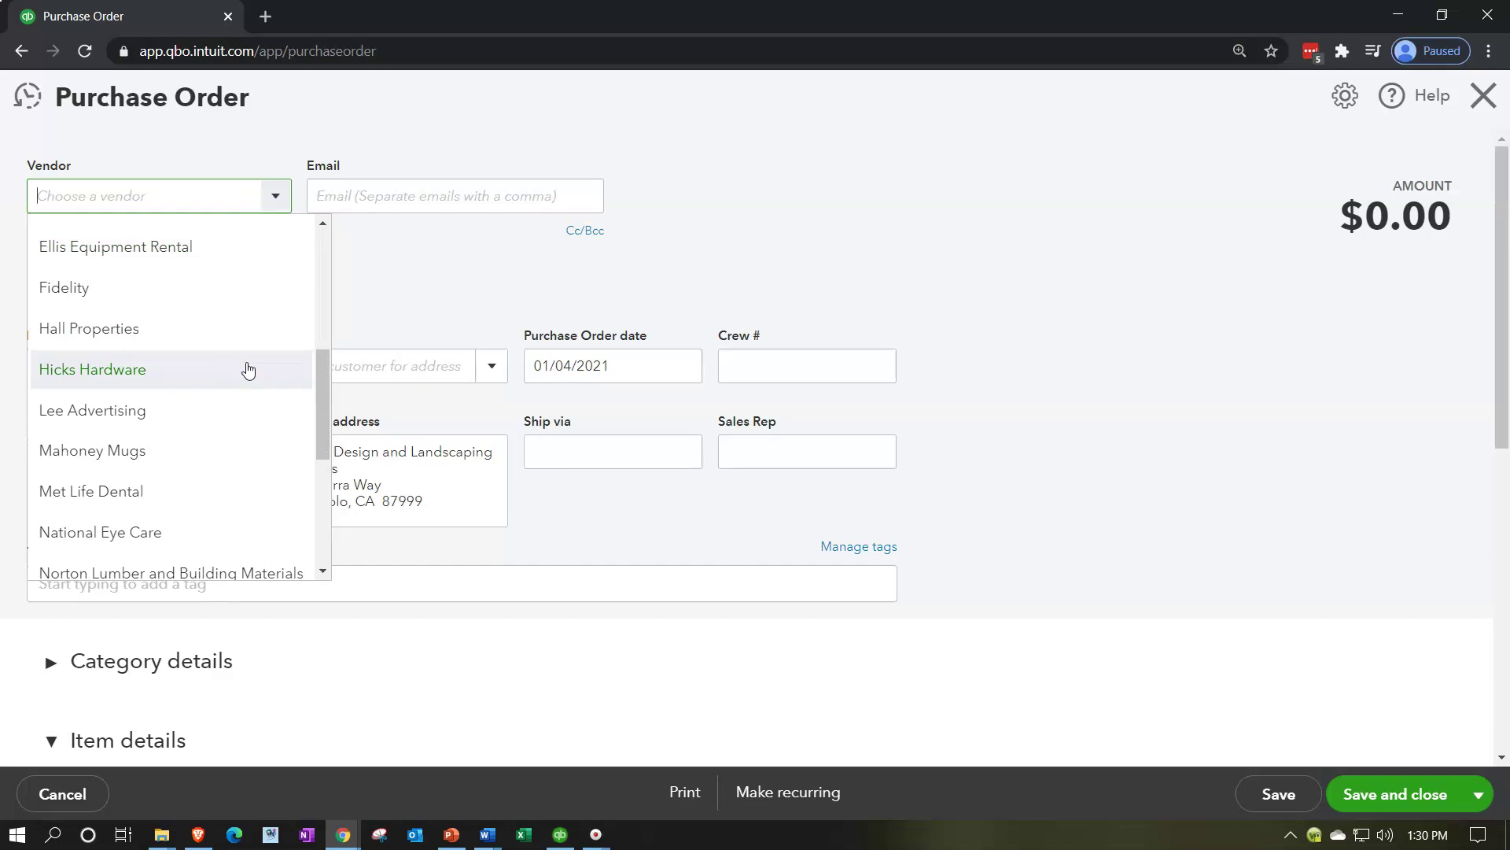
click(248, 369)
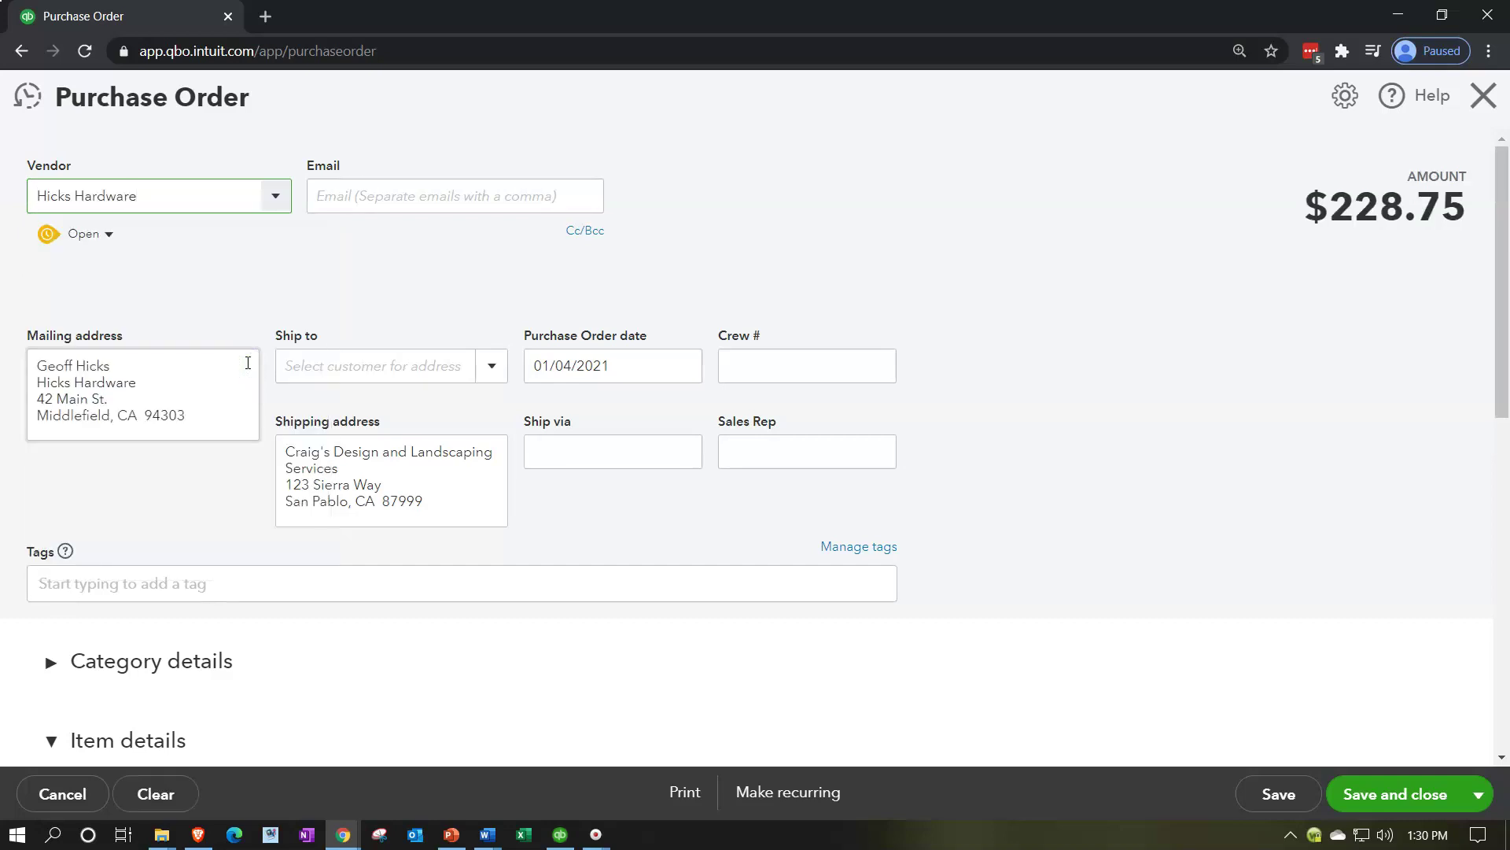
Step: Examine the purchase order's address, date and shipping fields, along with its category and item details
key(Tab)
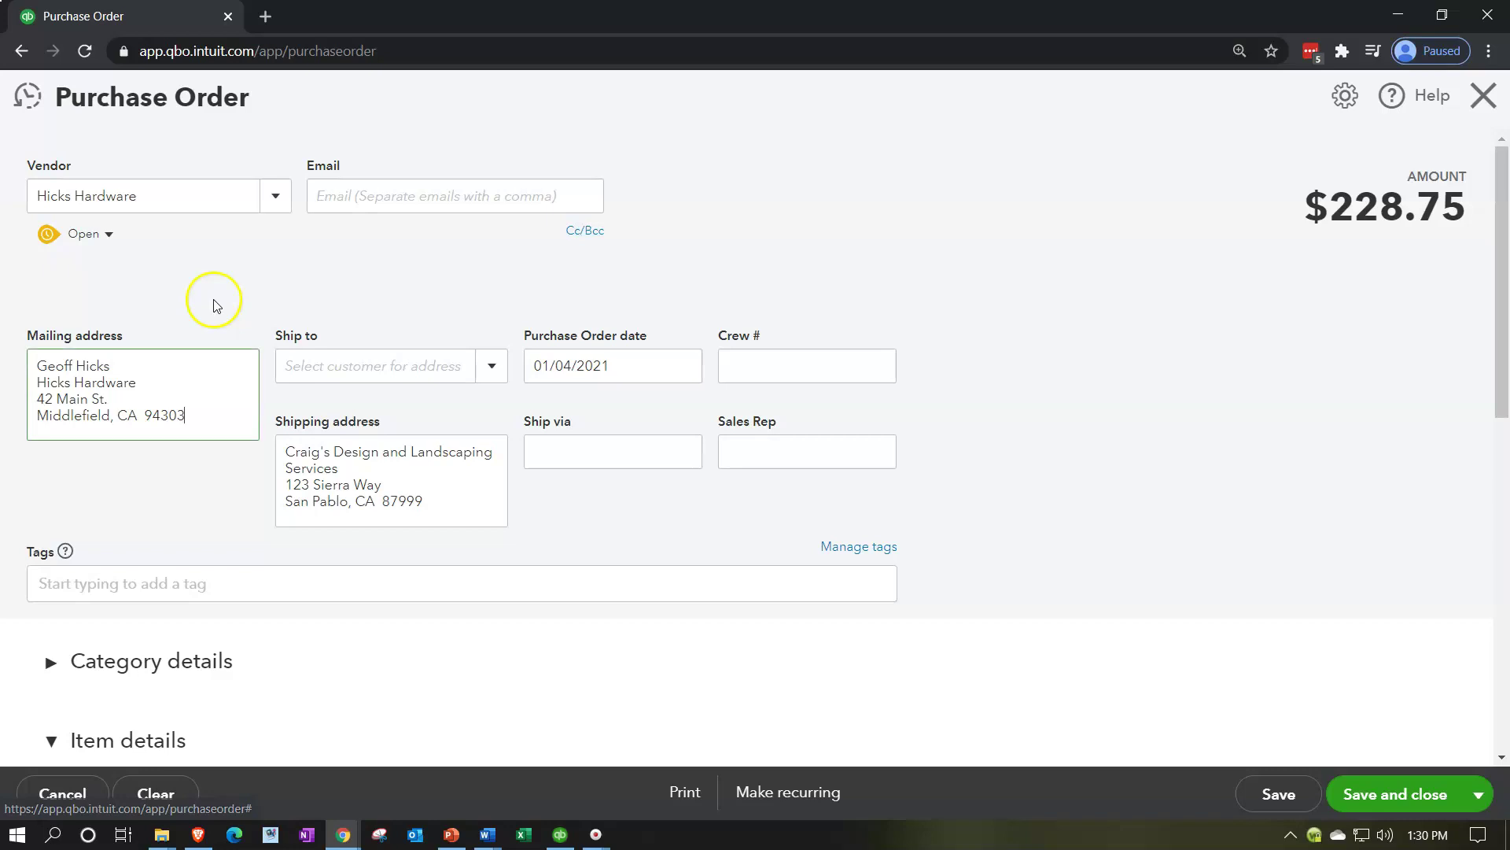
click(157, 382)
key(Tab)
key(Tab)
key(Tab)
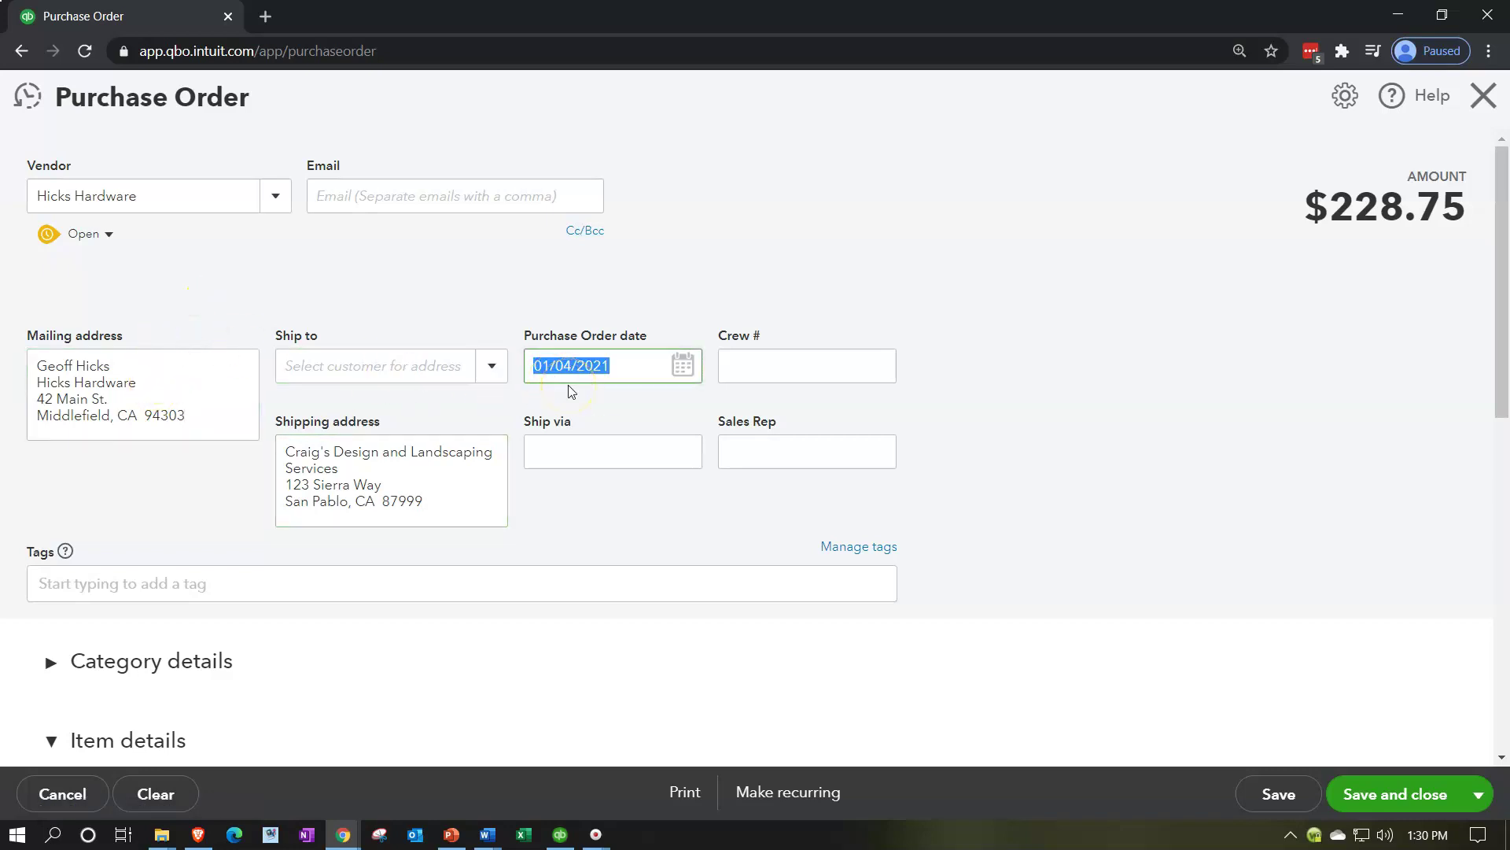
key(Tab)
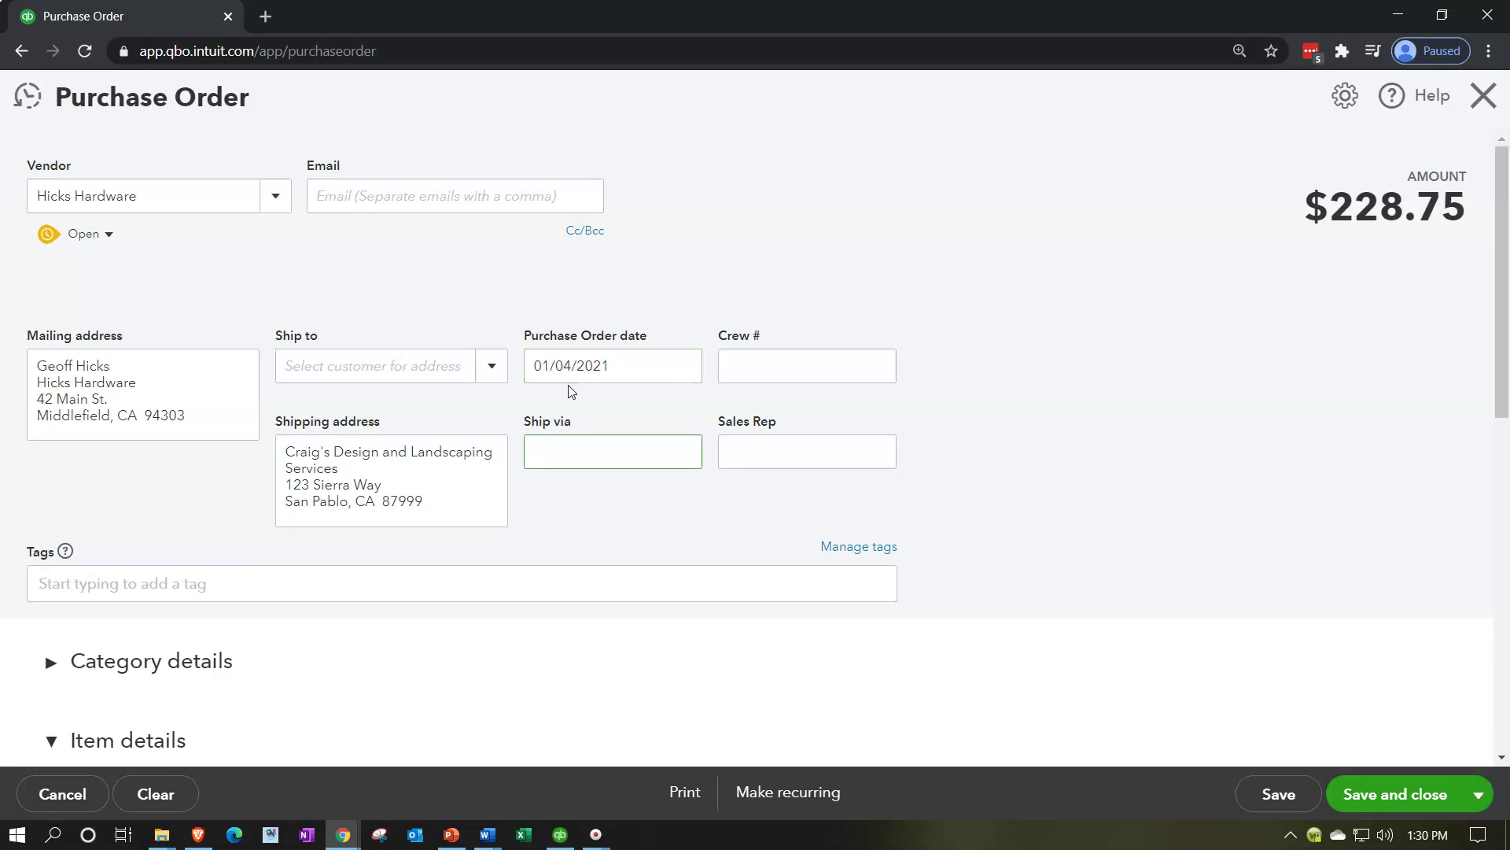
scroll(572, 391, down, 3)
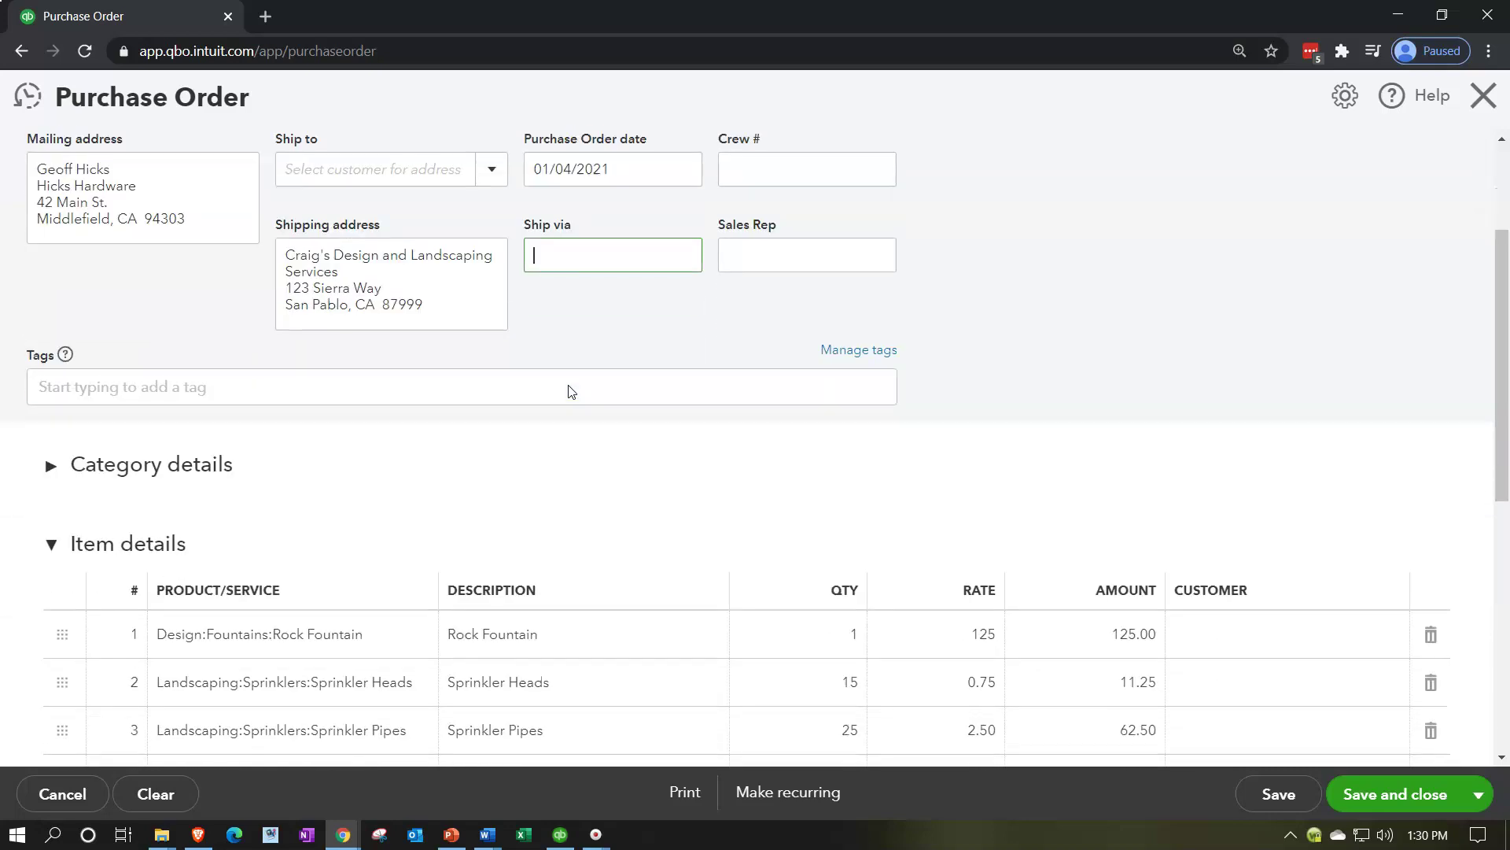
key(Tab)
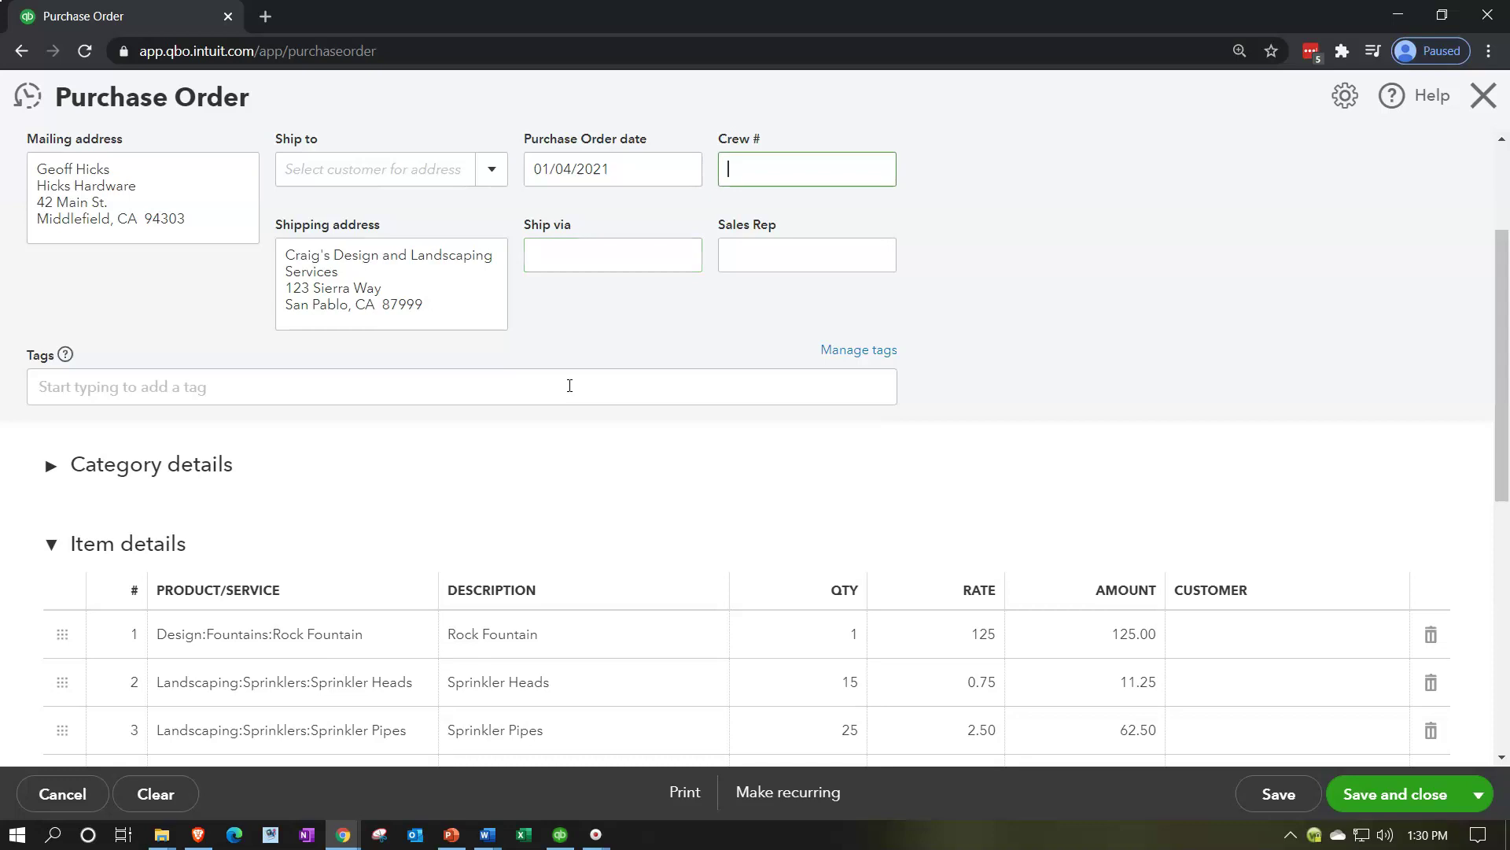
key(Tab)
scroll(570, 387, down, 3)
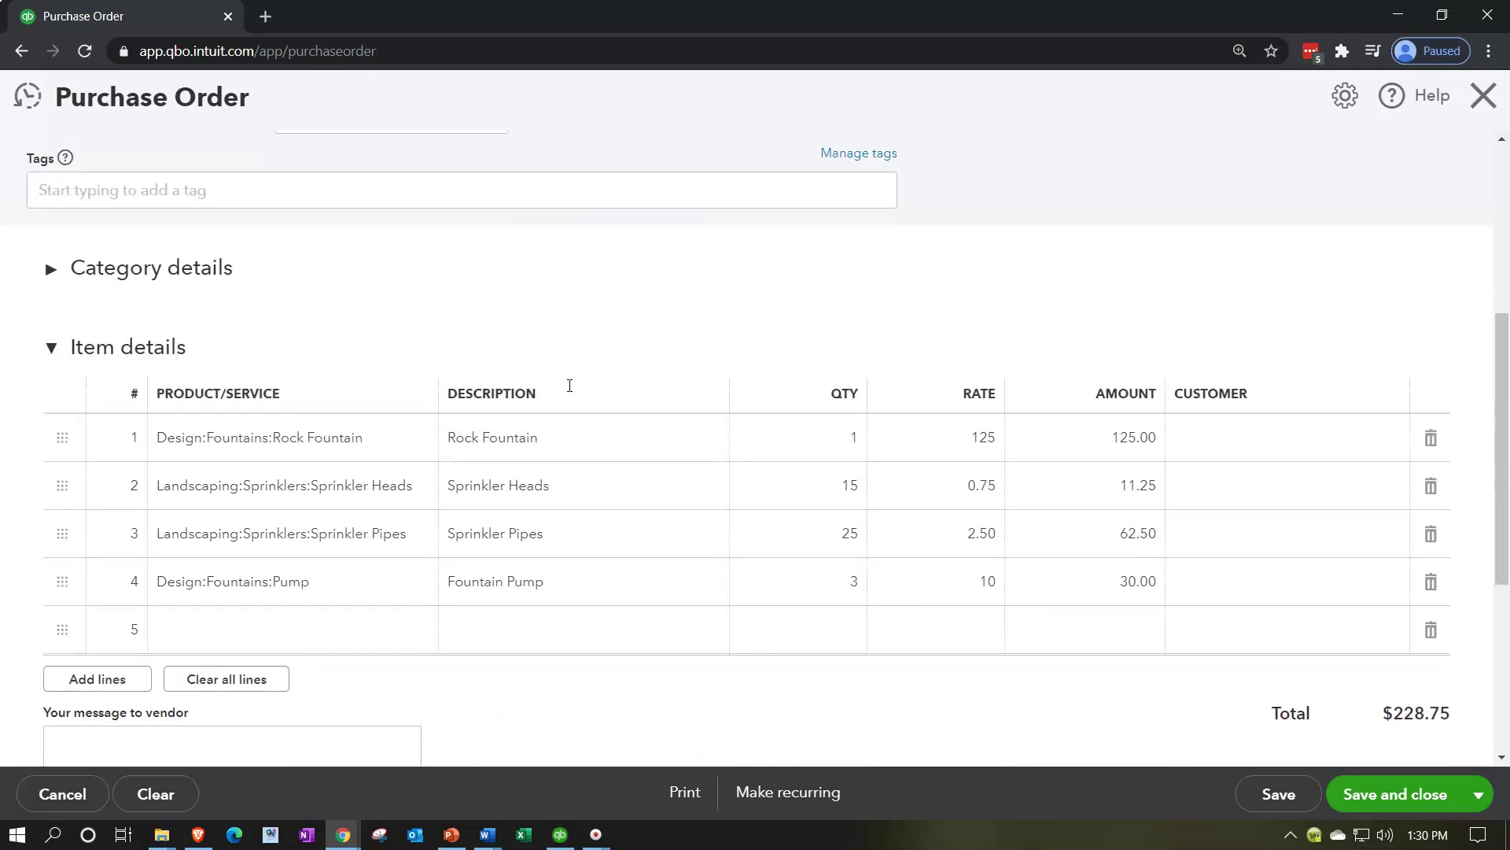
click(50, 270)
click(50, 271)
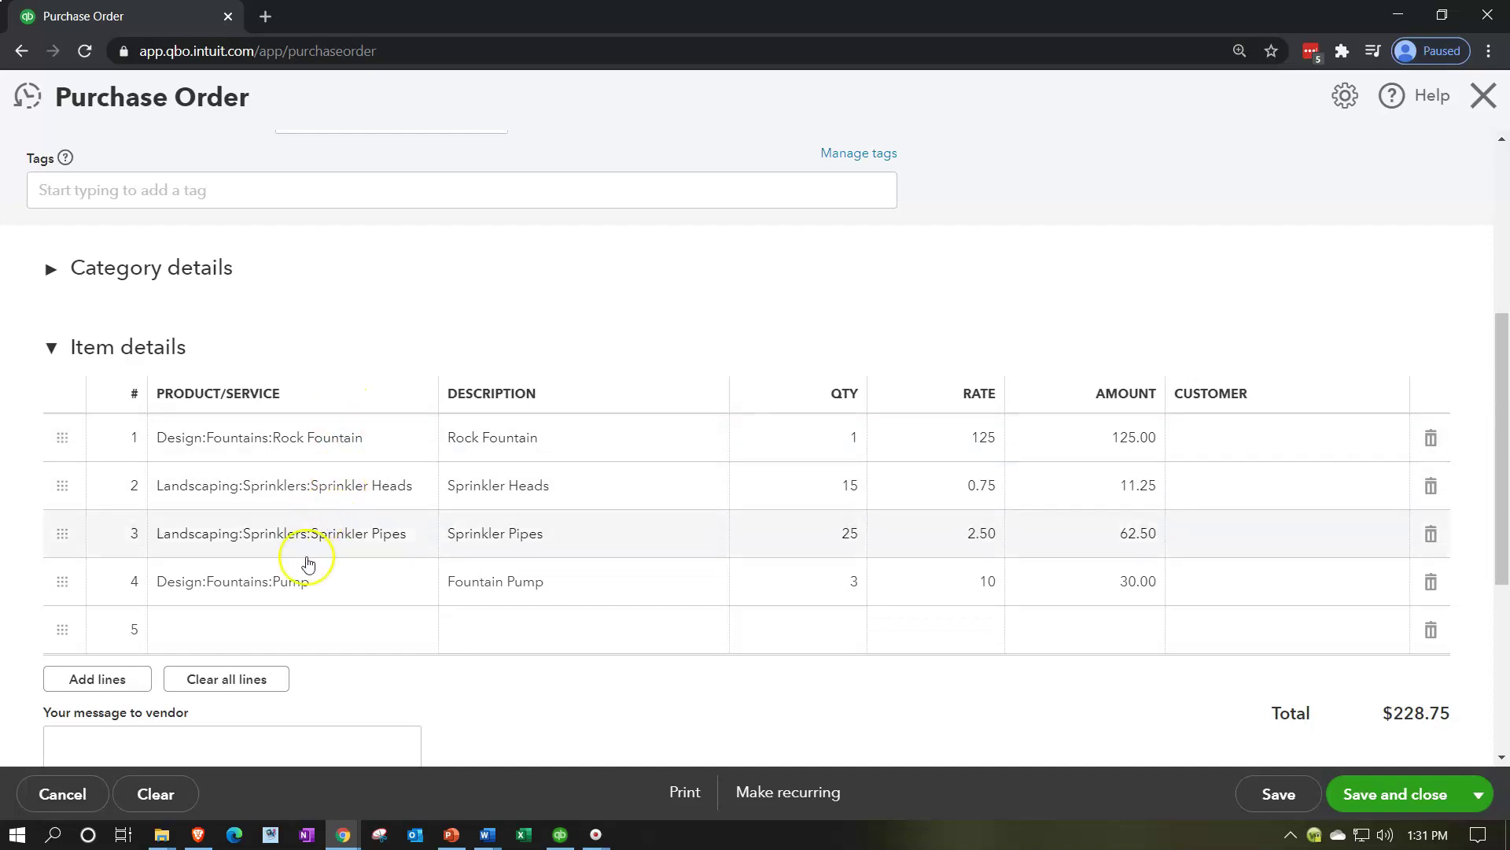
Step: Clear all item lines and start a new Inventory-type product named "Inventory" on the first line
click(254, 688)
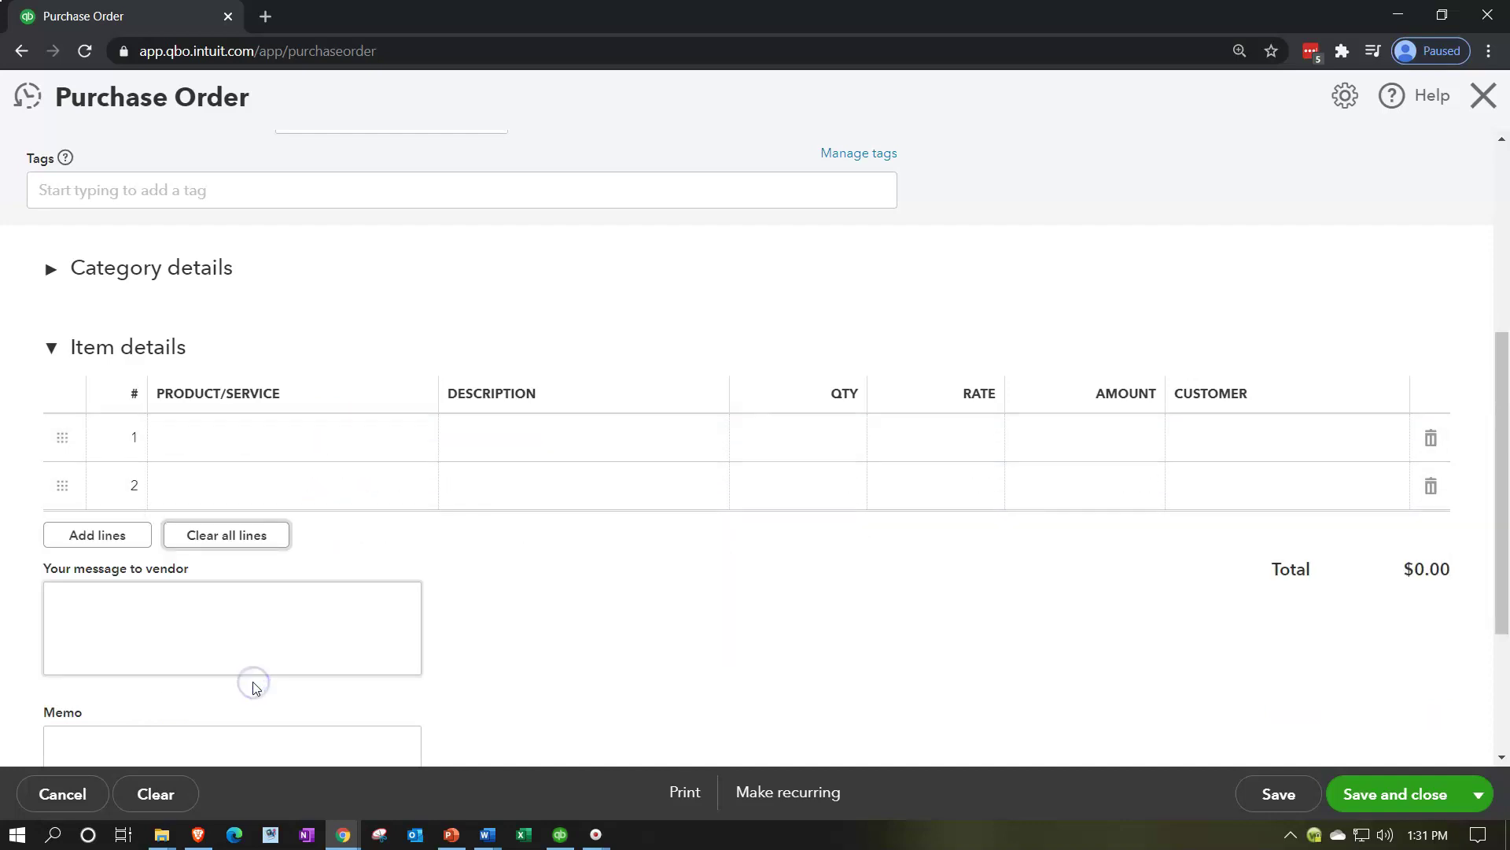
click(210, 443)
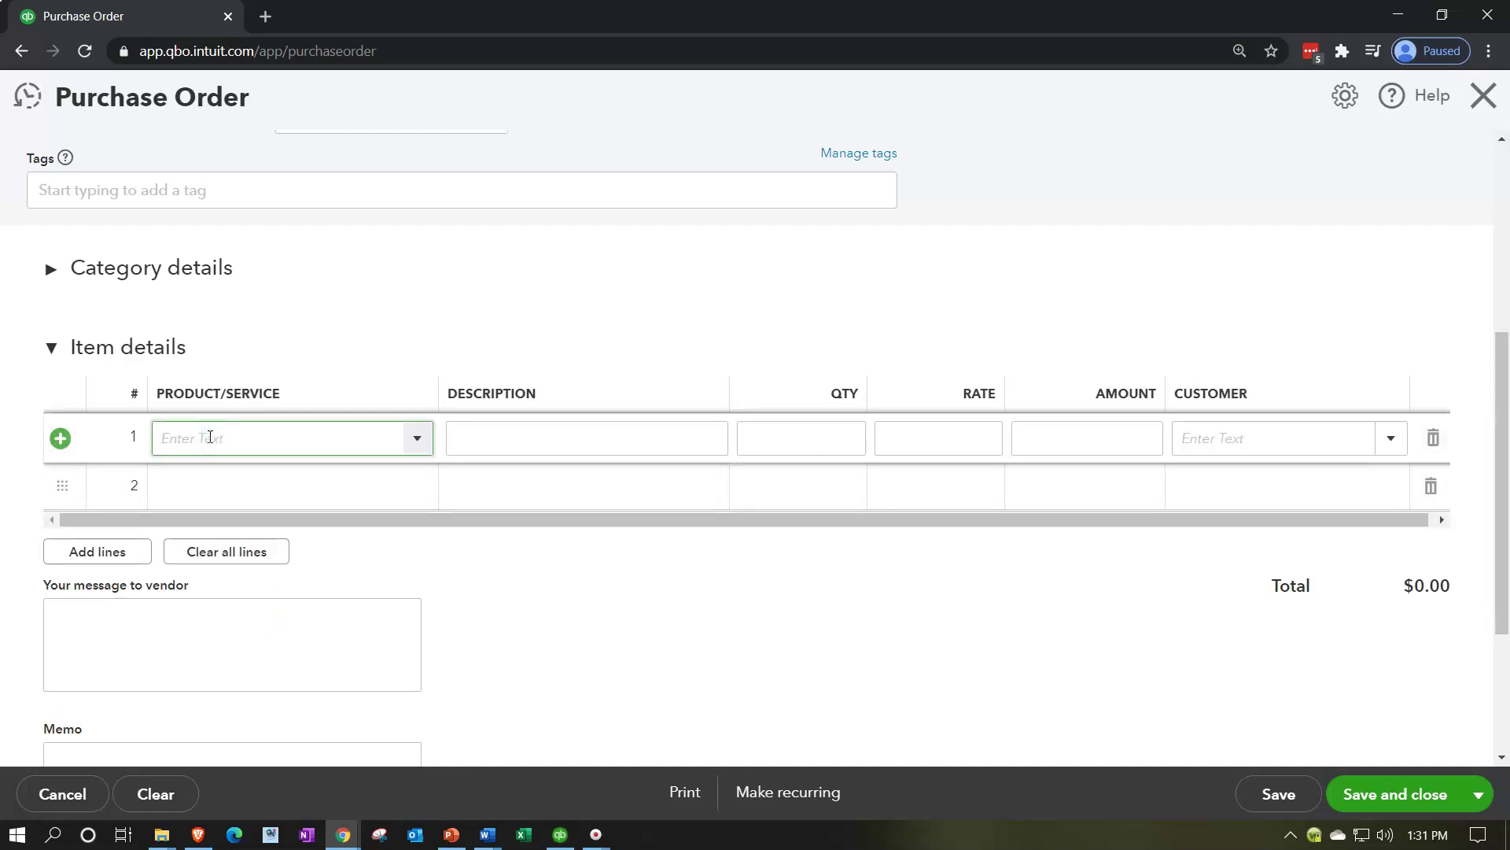
text(Inventory)
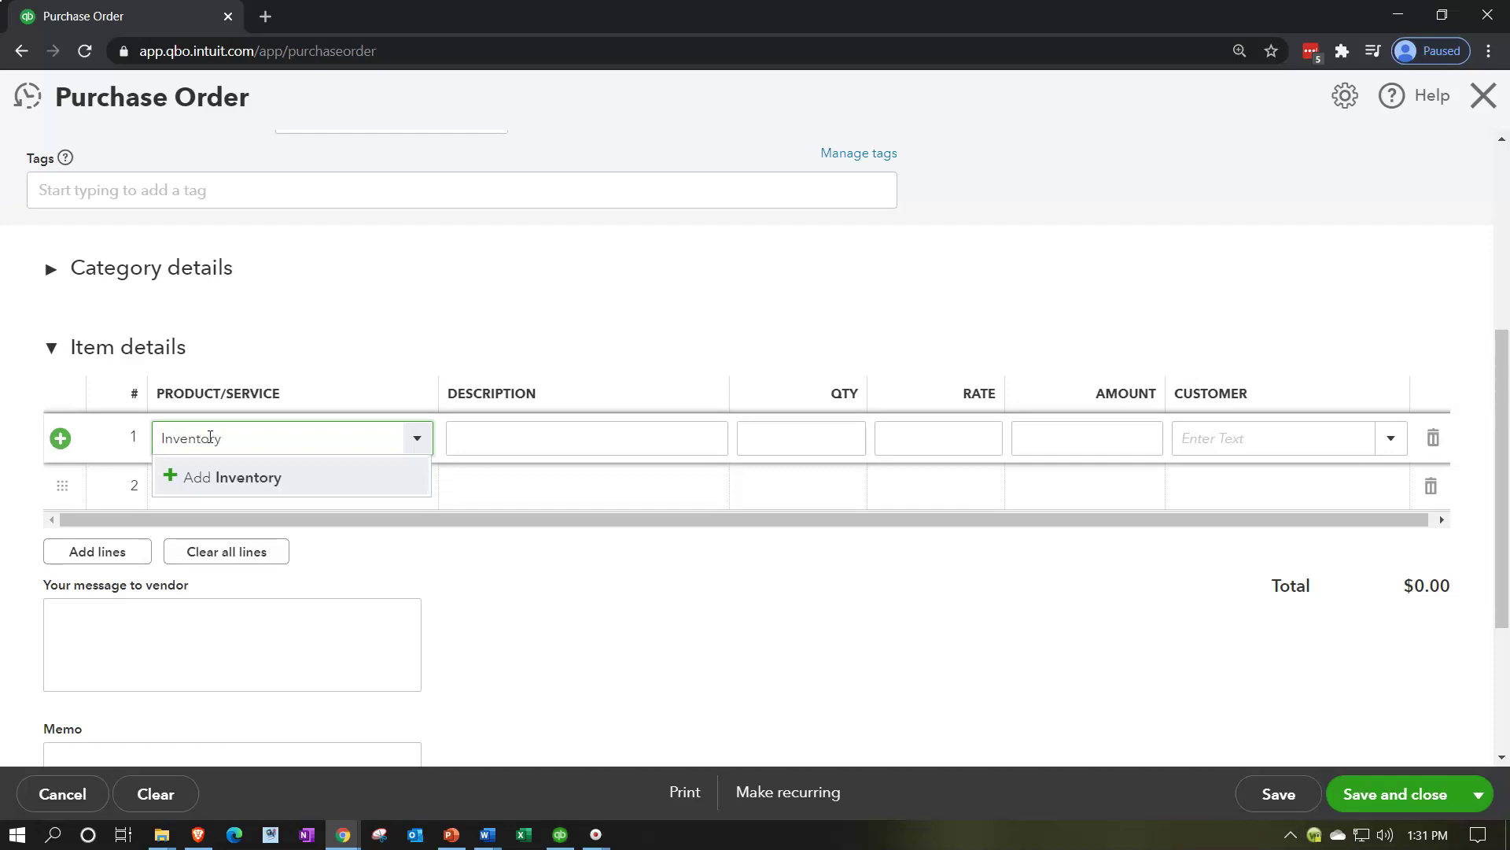
key(Return)
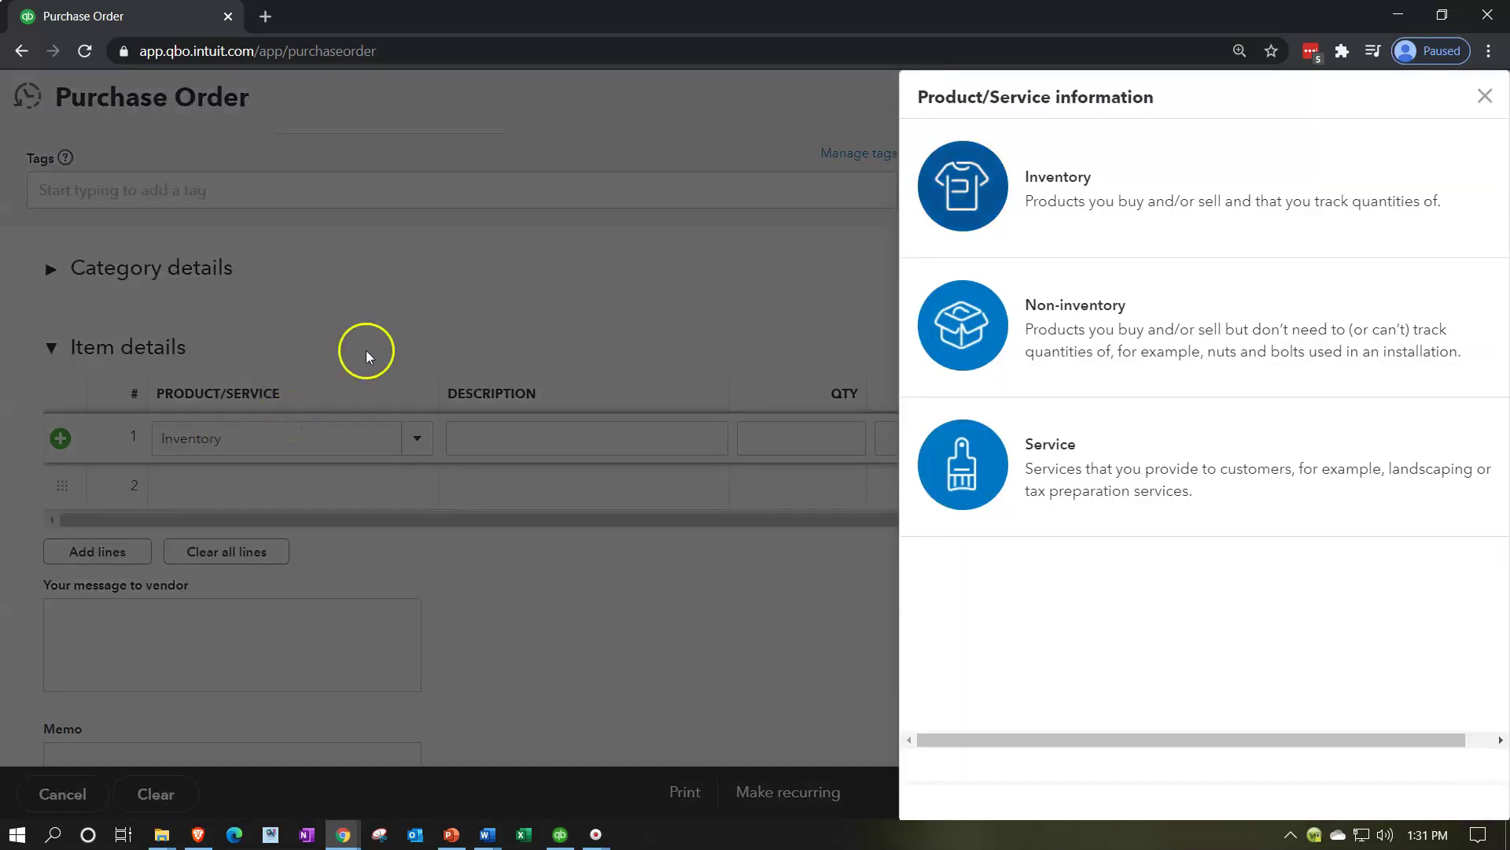
click(949, 197)
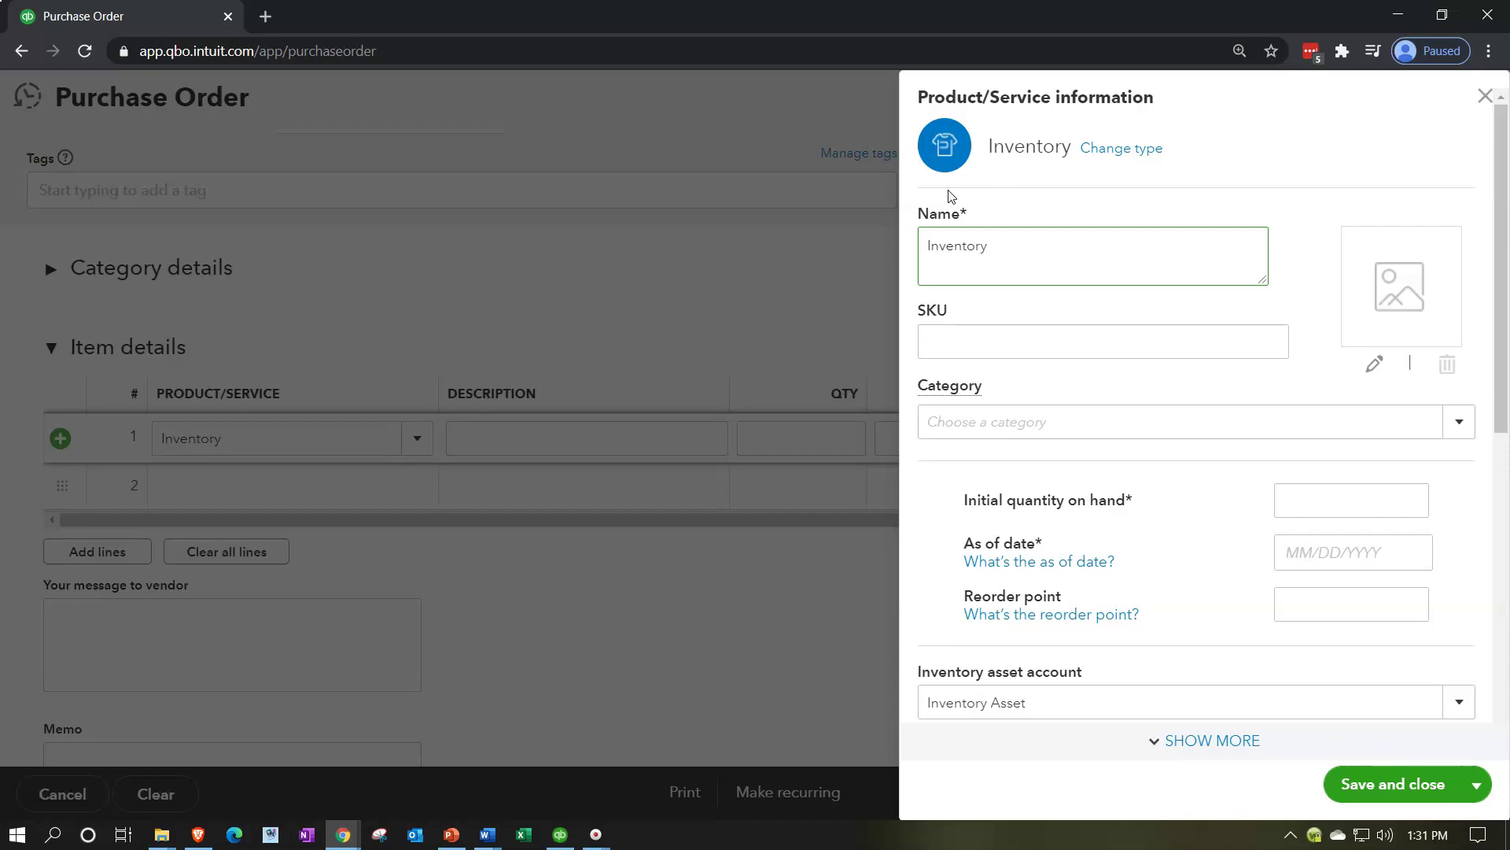
Step: Set the new product's initial quantity on hand to 100 and its as-of date to 01/01/2021
key(Tab)
key(Tab)
key(Tab)
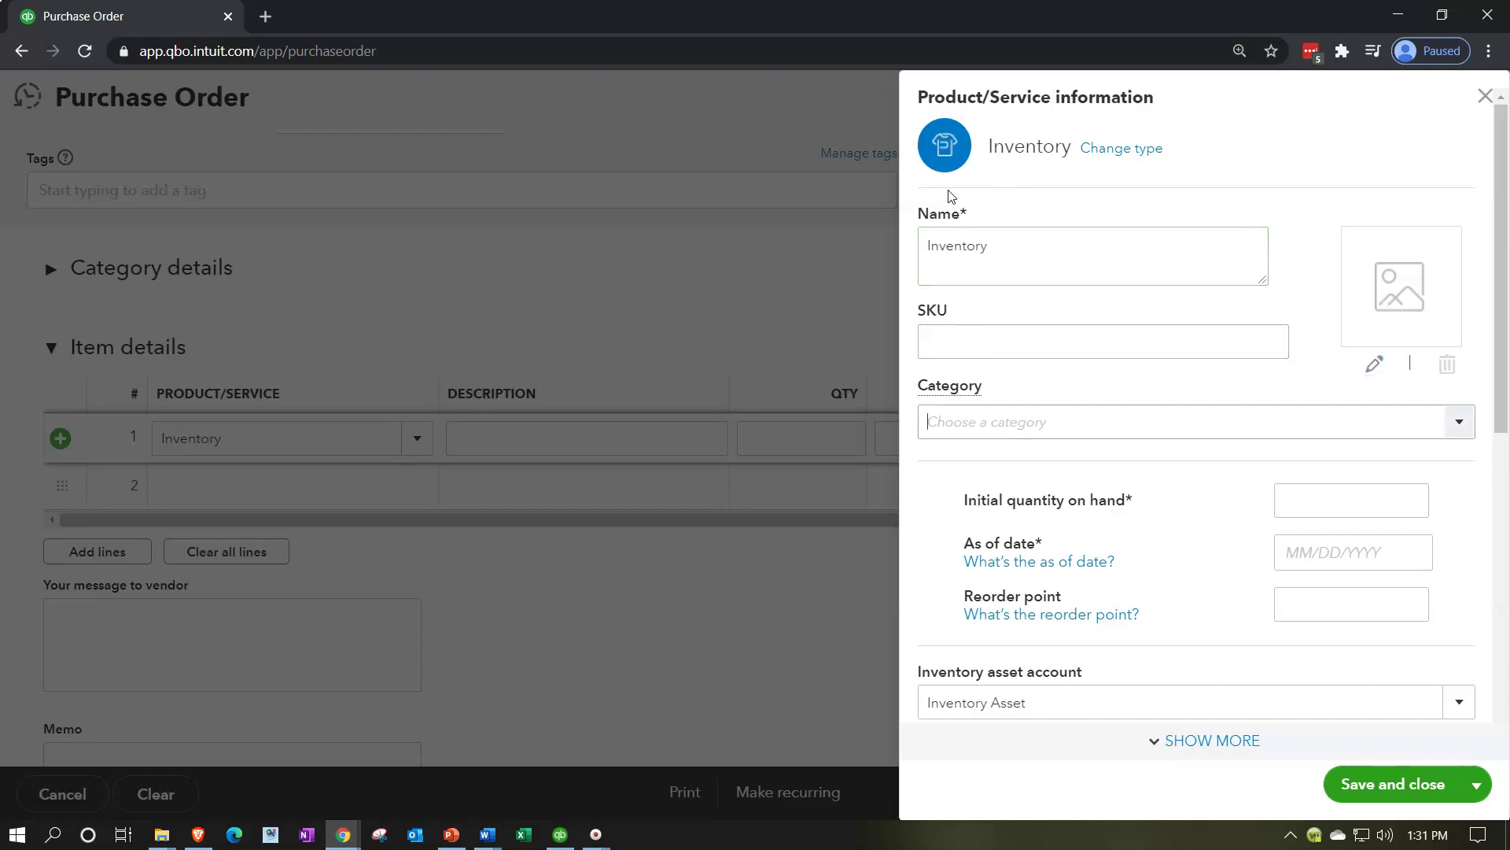
key(Tab)
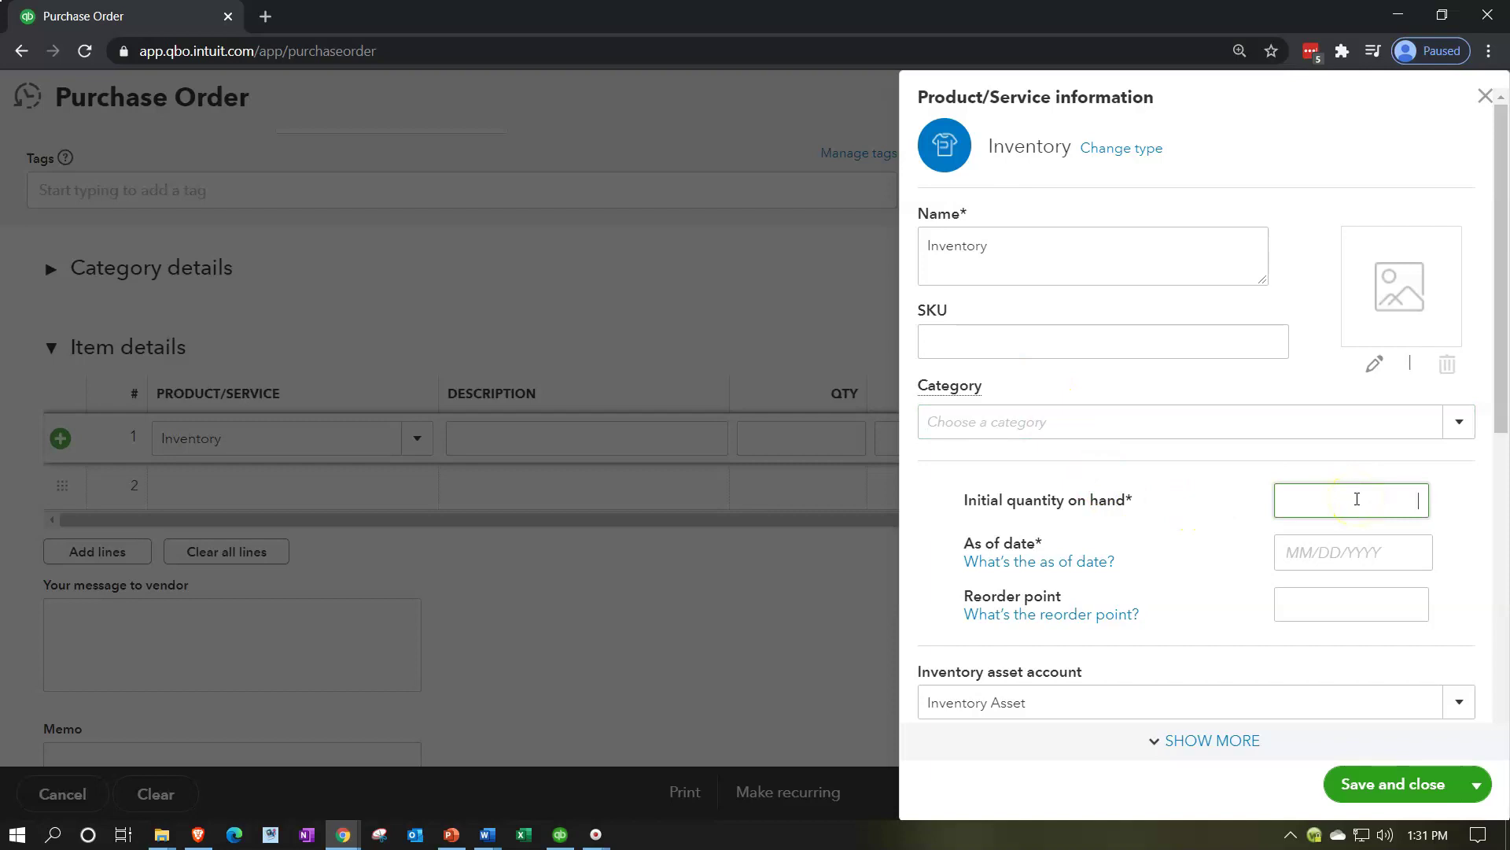
text(100)
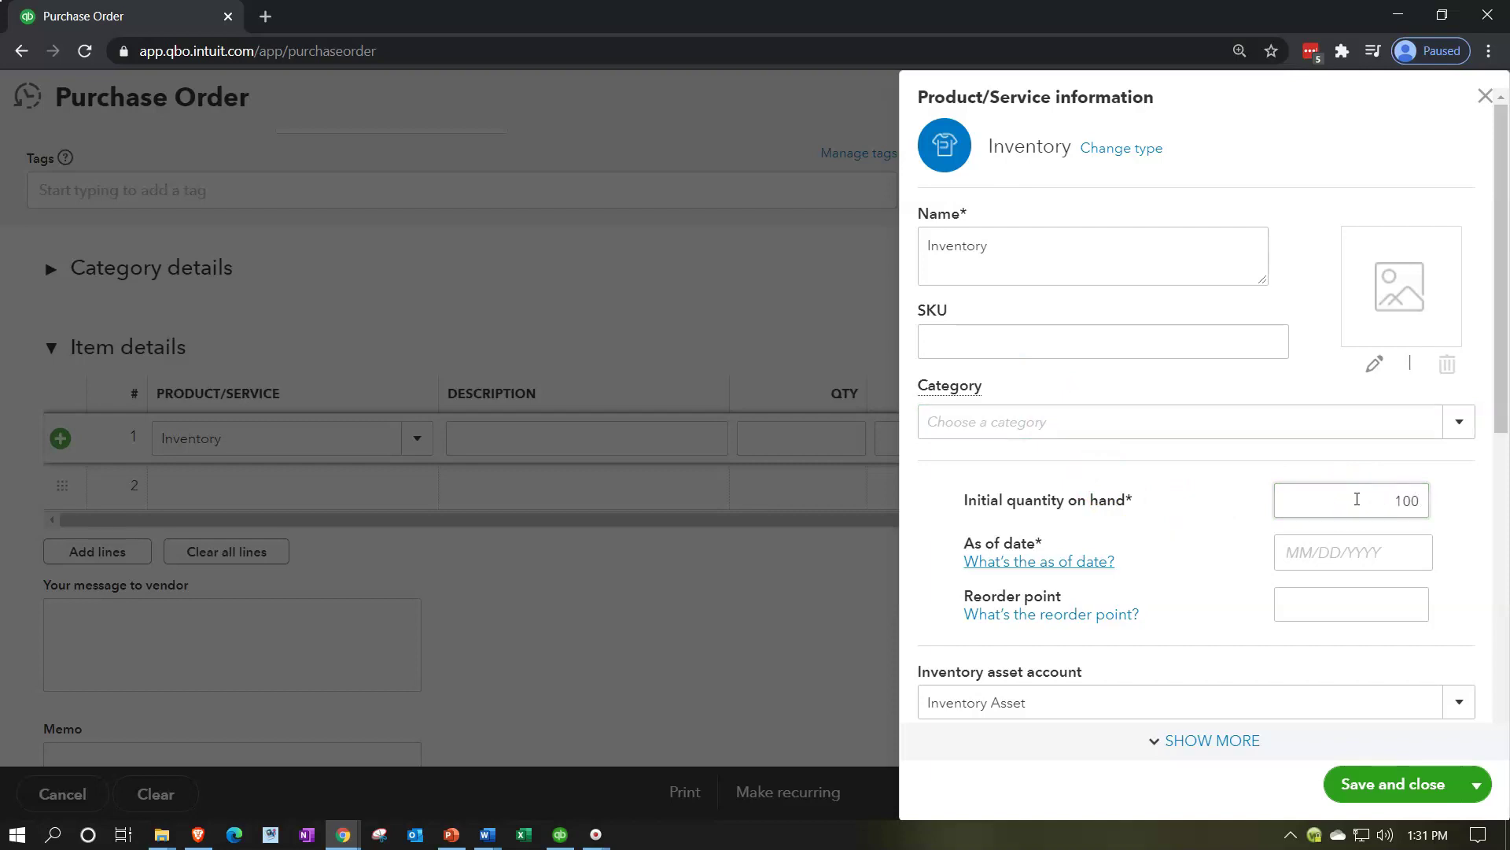
click(1377, 553)
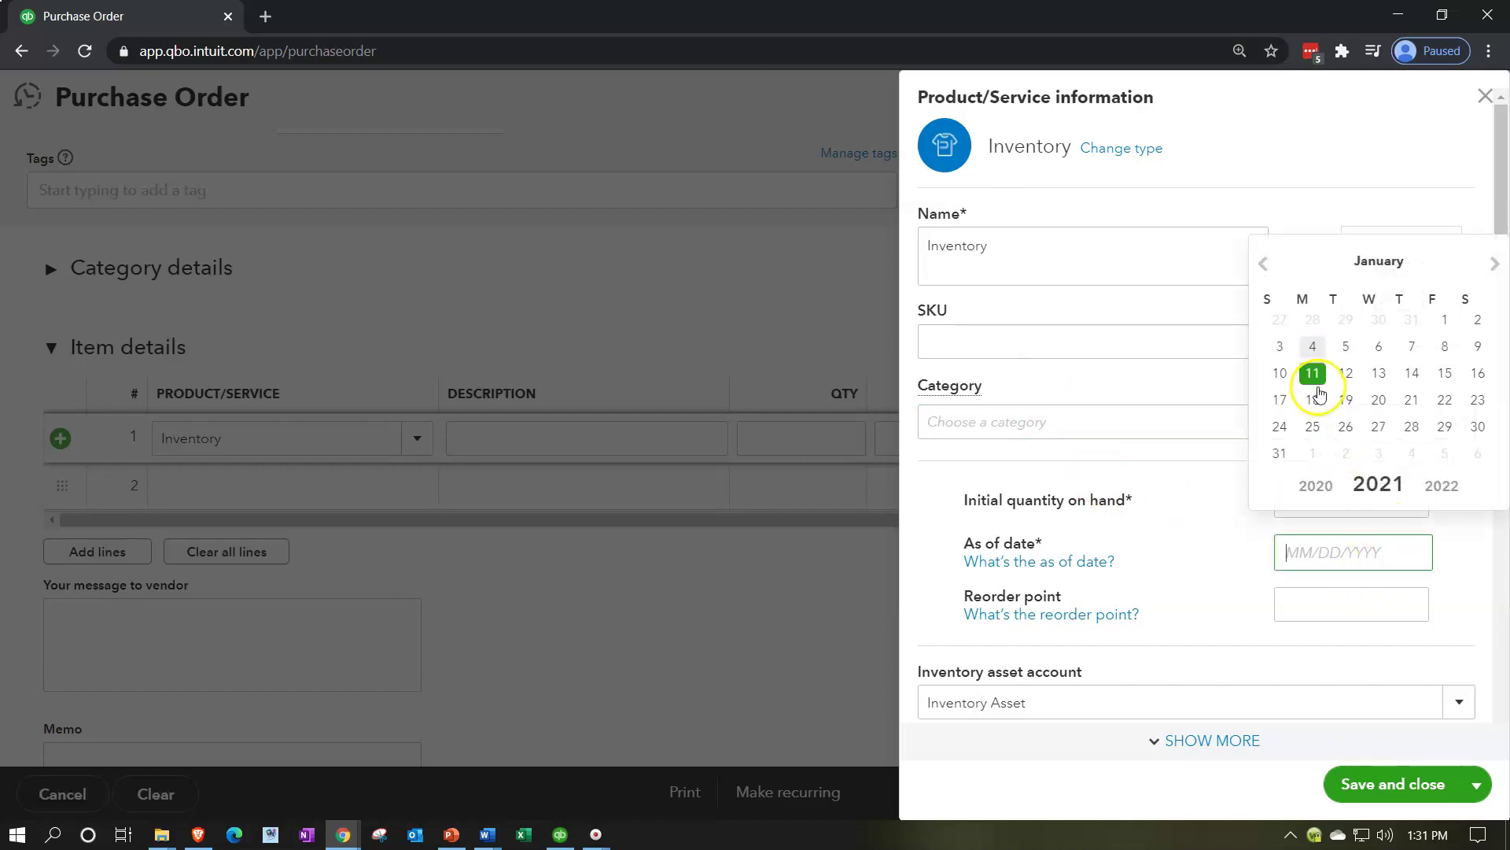
click(1444, 324)
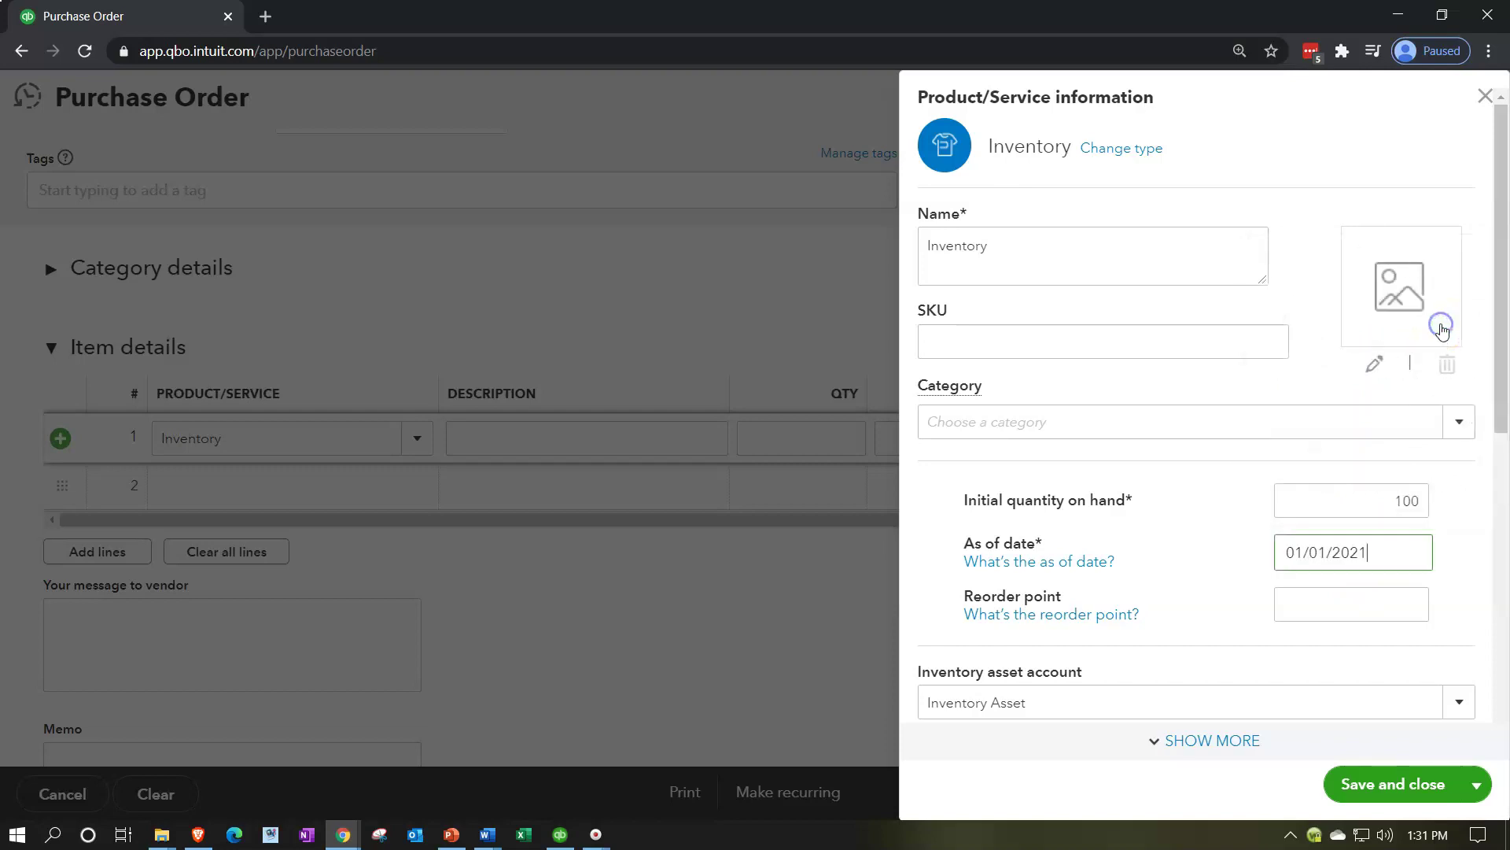
Step: Check the inventory asset account options, keeping Inventory Asset, and enter "Inventory" as the new product's sales description
scroll(1177, 549, down, 3)
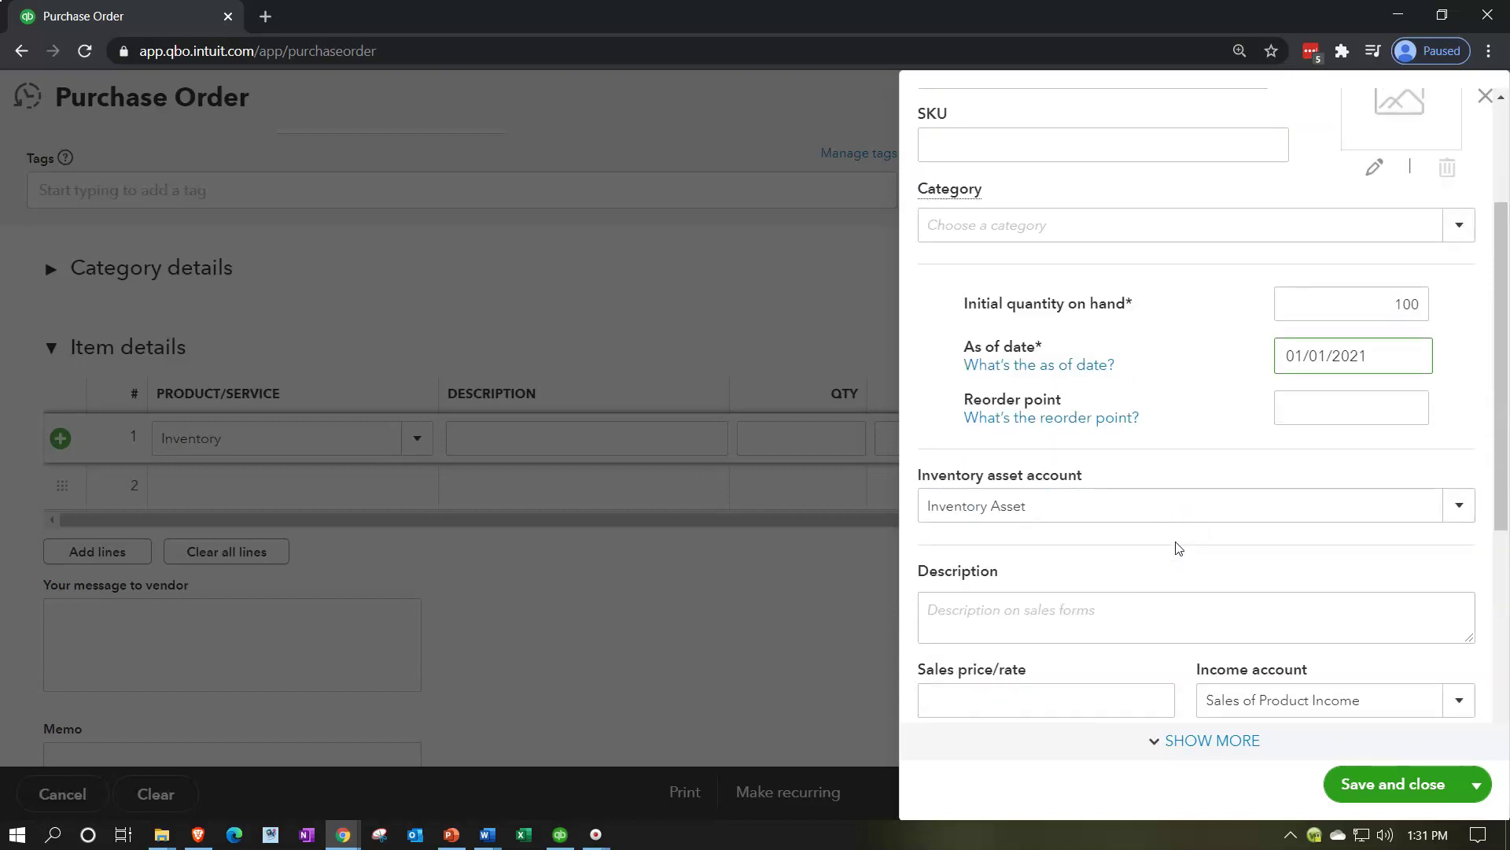
click(1167, 546)
click(1466, 516)
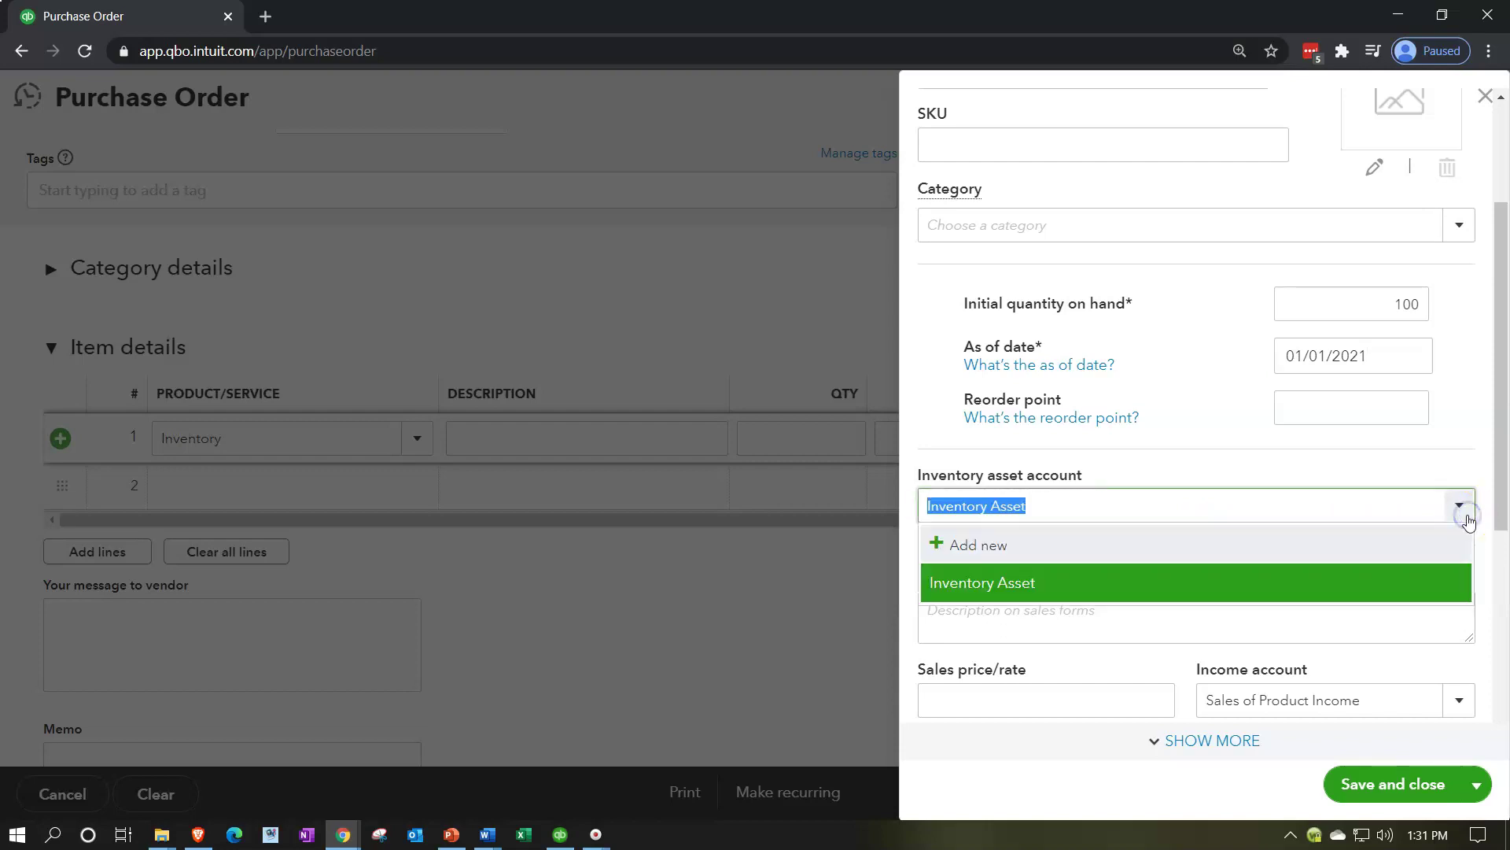
click(1180, 438)
scroll(1172, 432, down, 1)
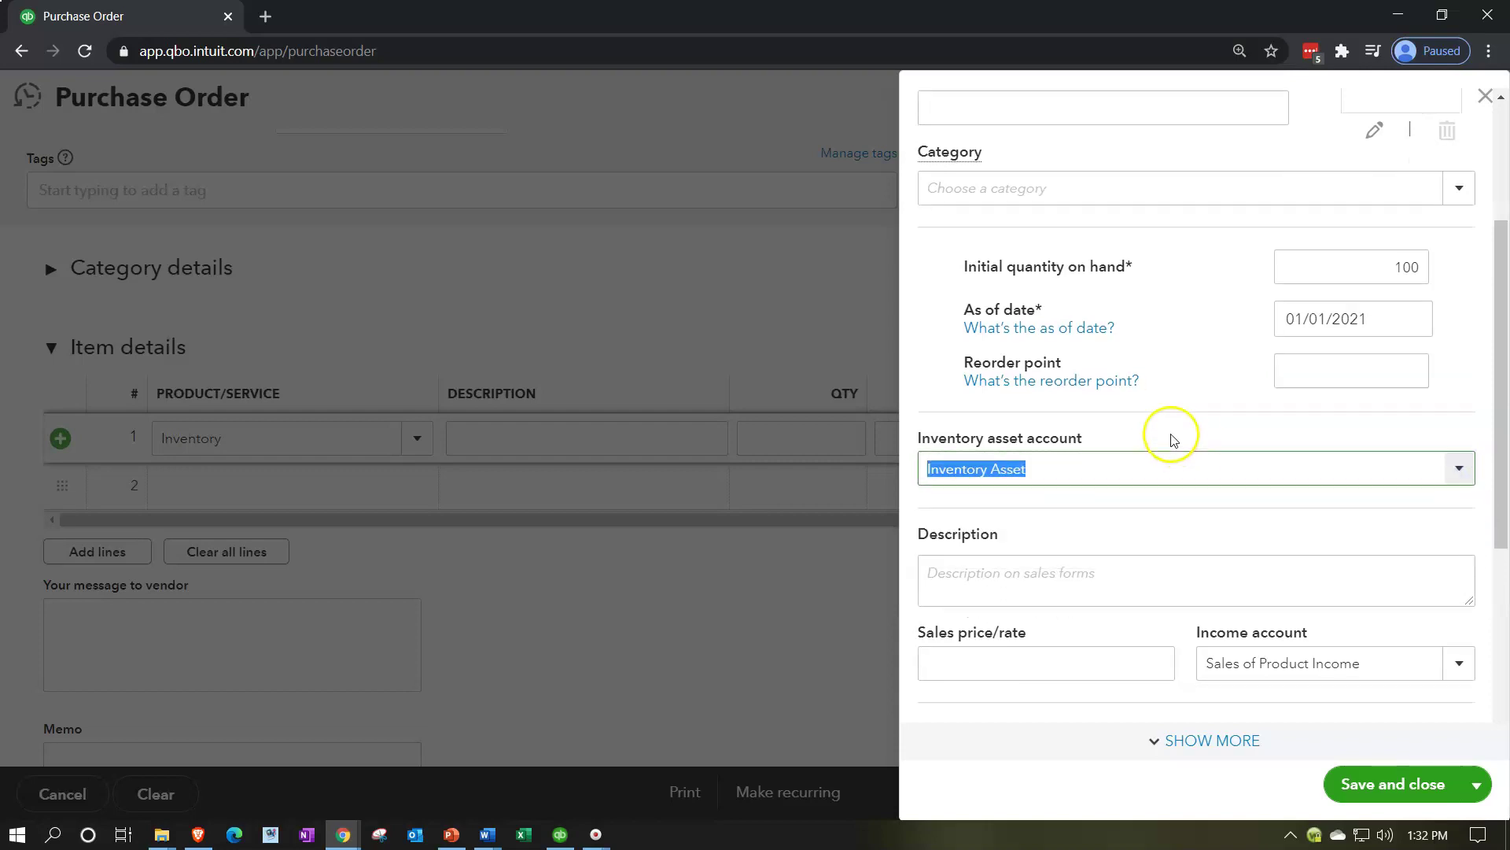
click(1038, 512)
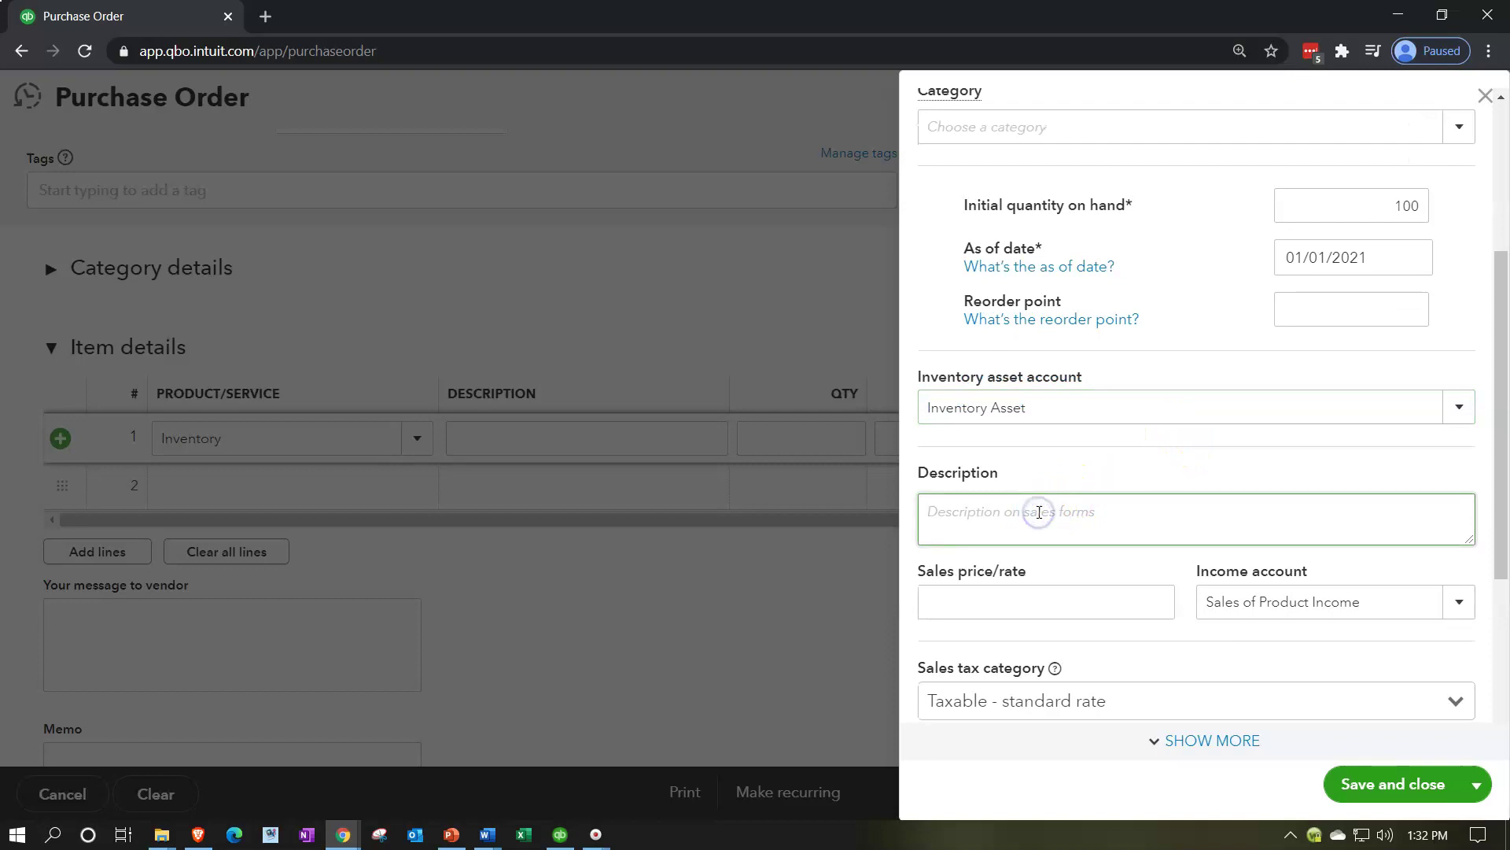
text(Inventory)
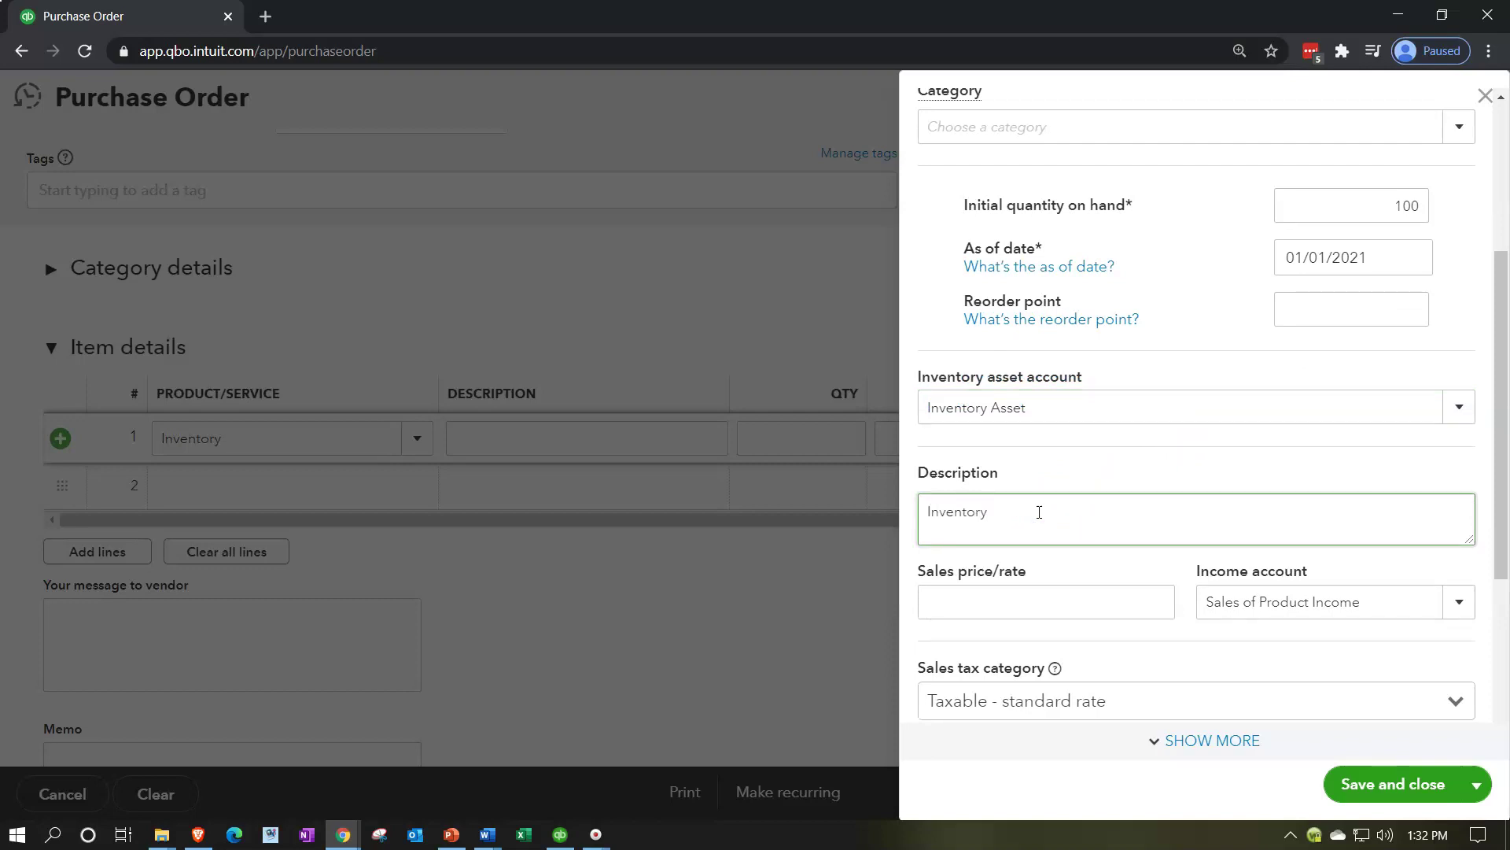
key(Tab)
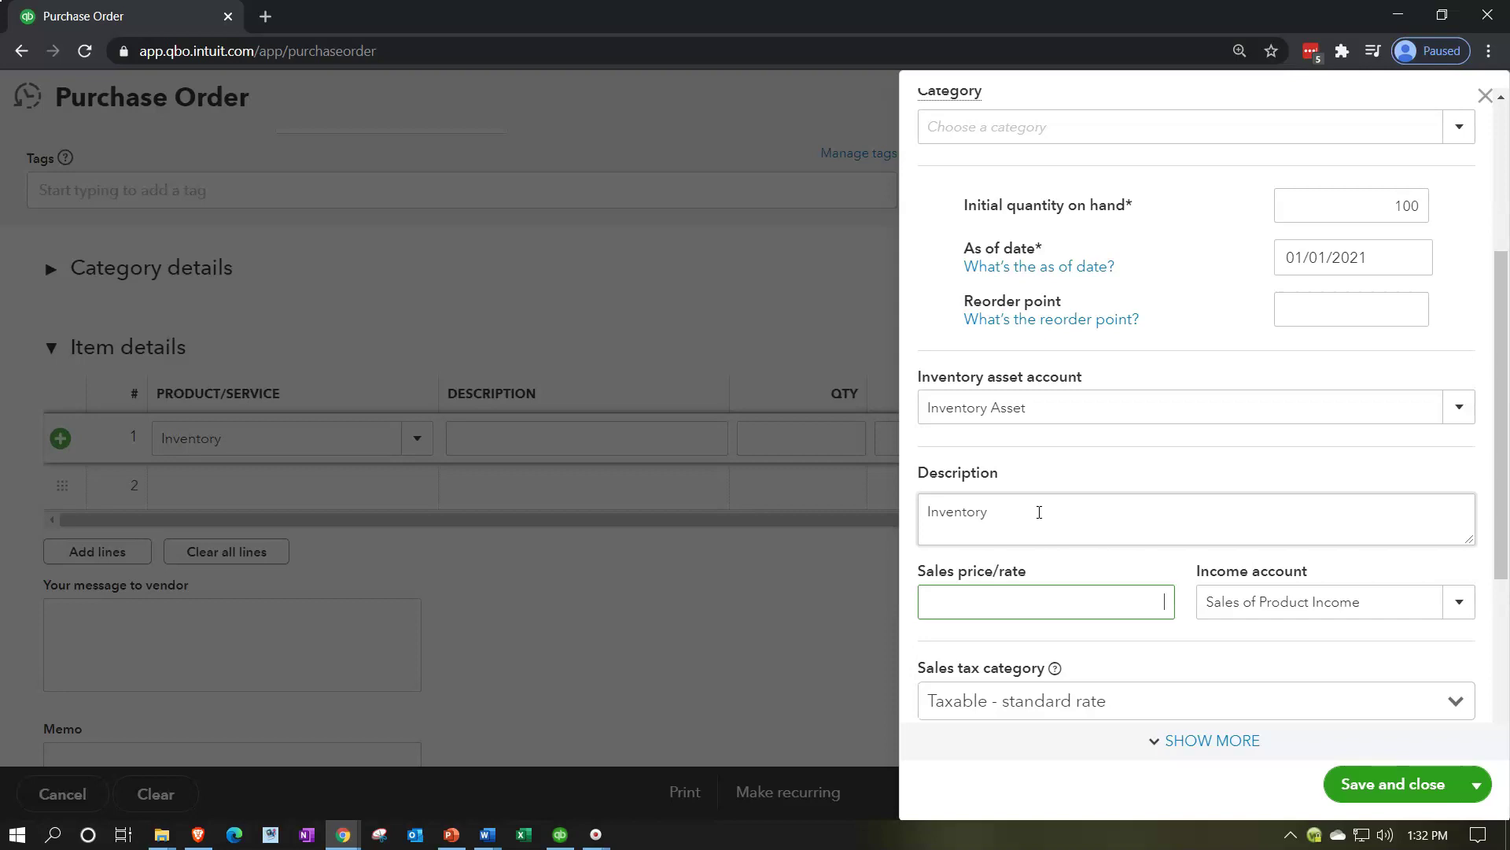
Step: Enter "Inventory" as the product's purchase description, leave the cost blank, and save the new product
scroll(1039, 512, down, 2)
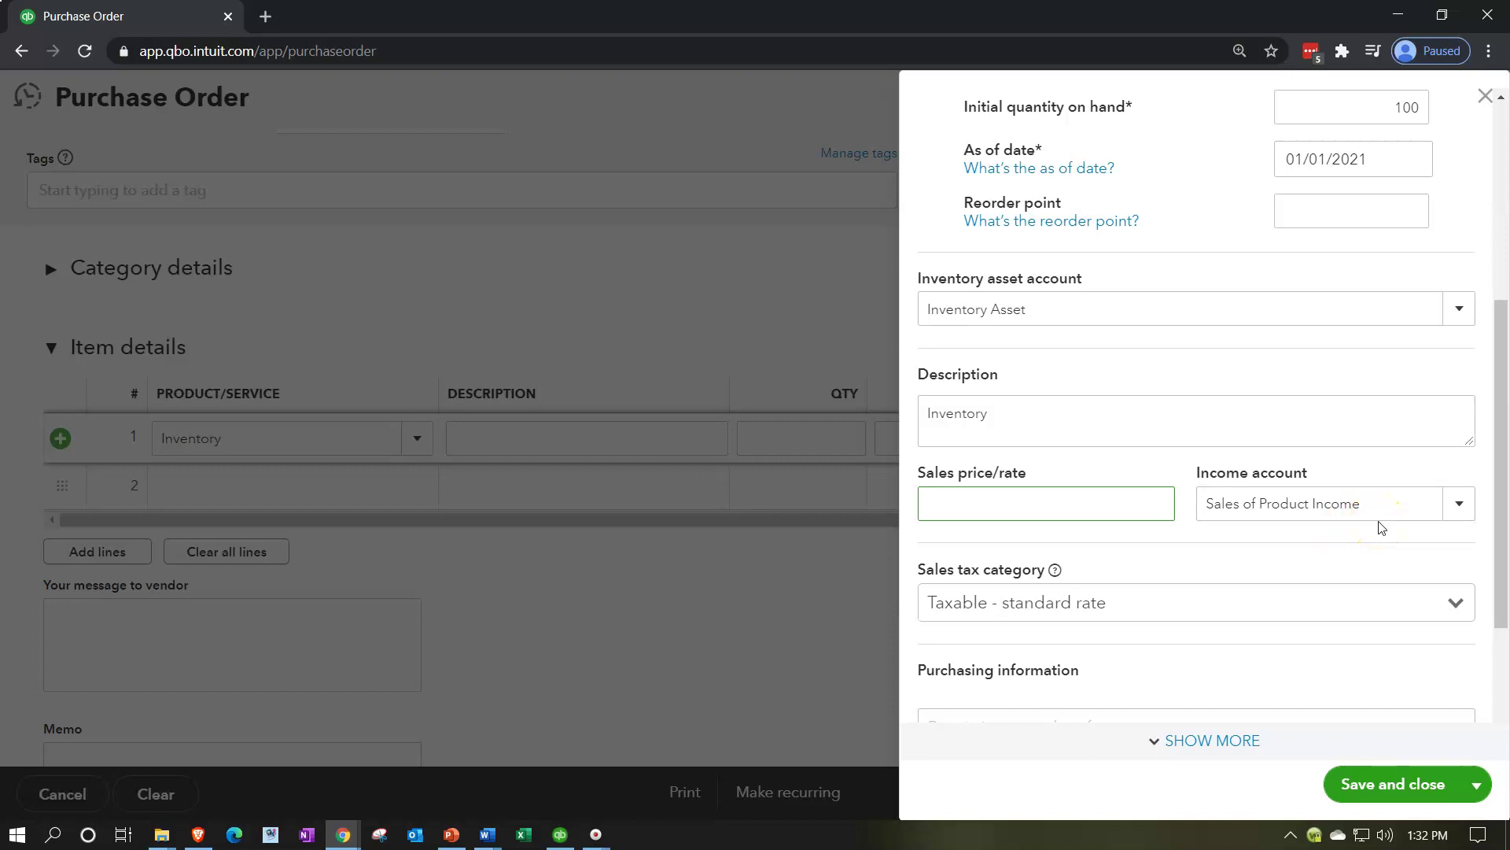
scroll(1382, 528, down, 1)
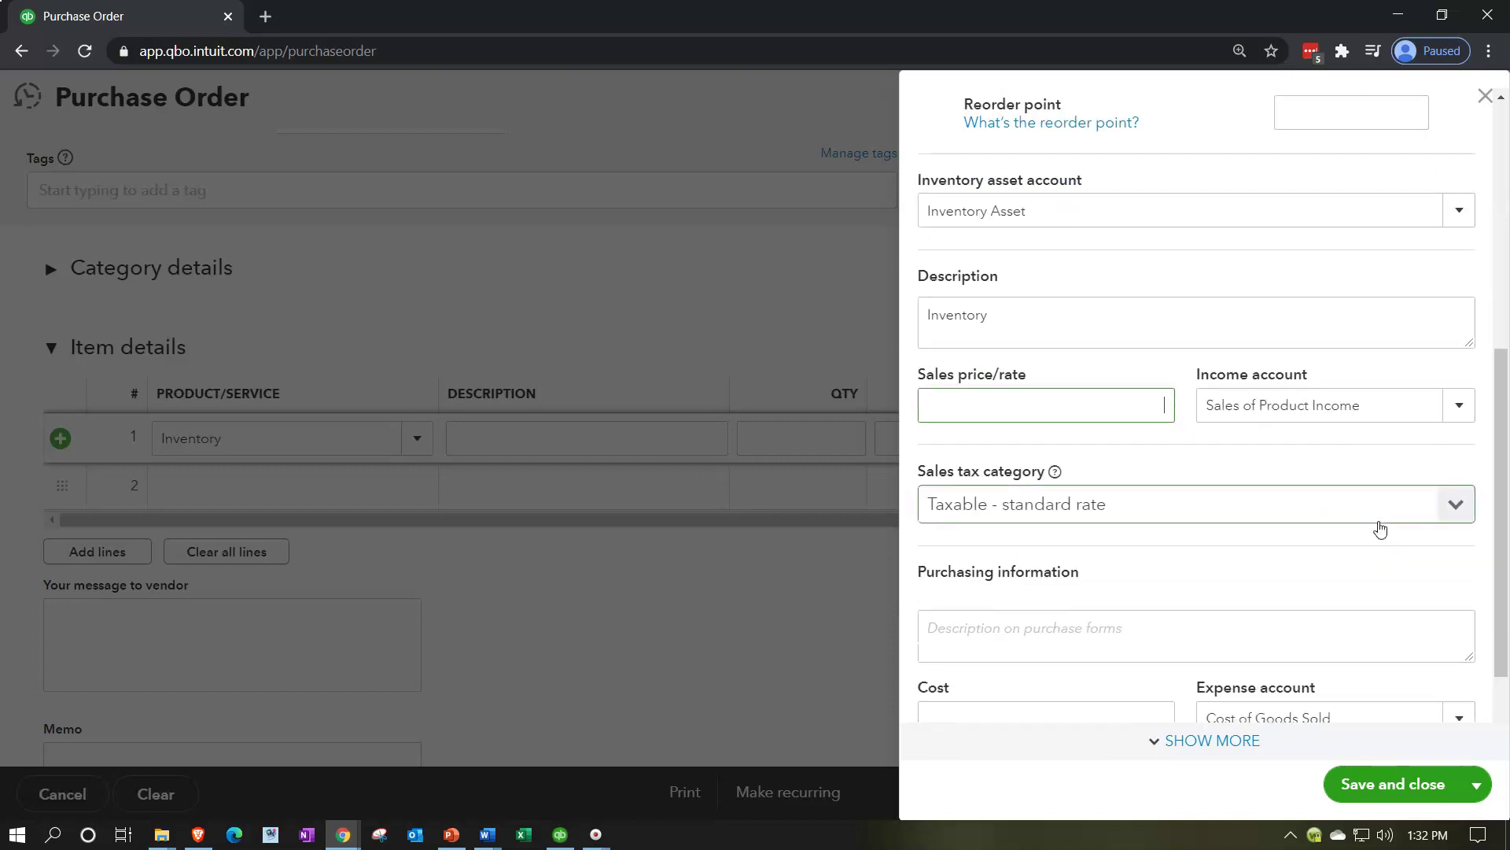
scroll(1380, 530, down, 1)
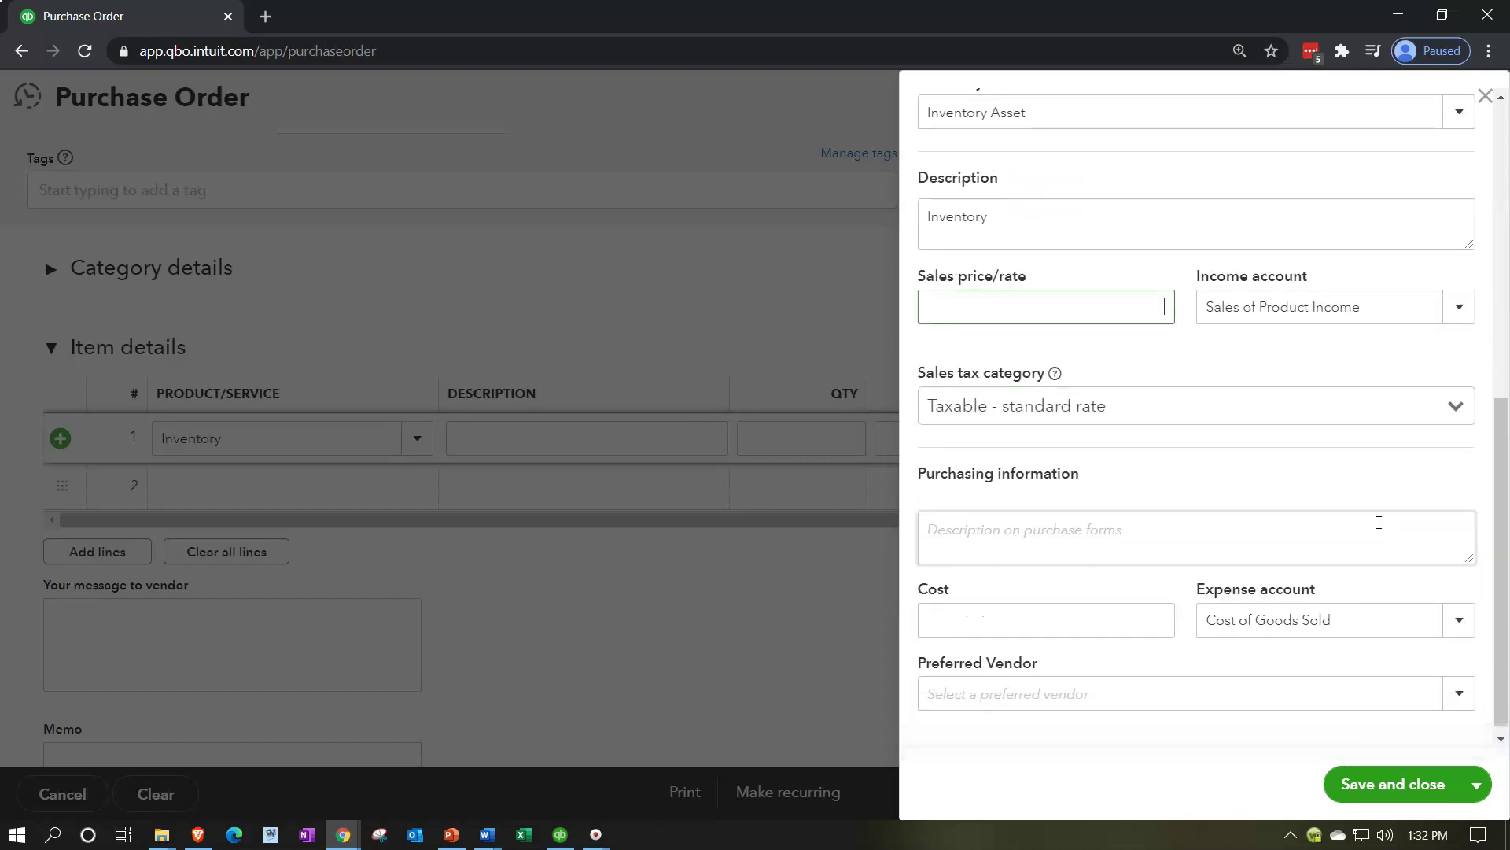
click(1389, 475)
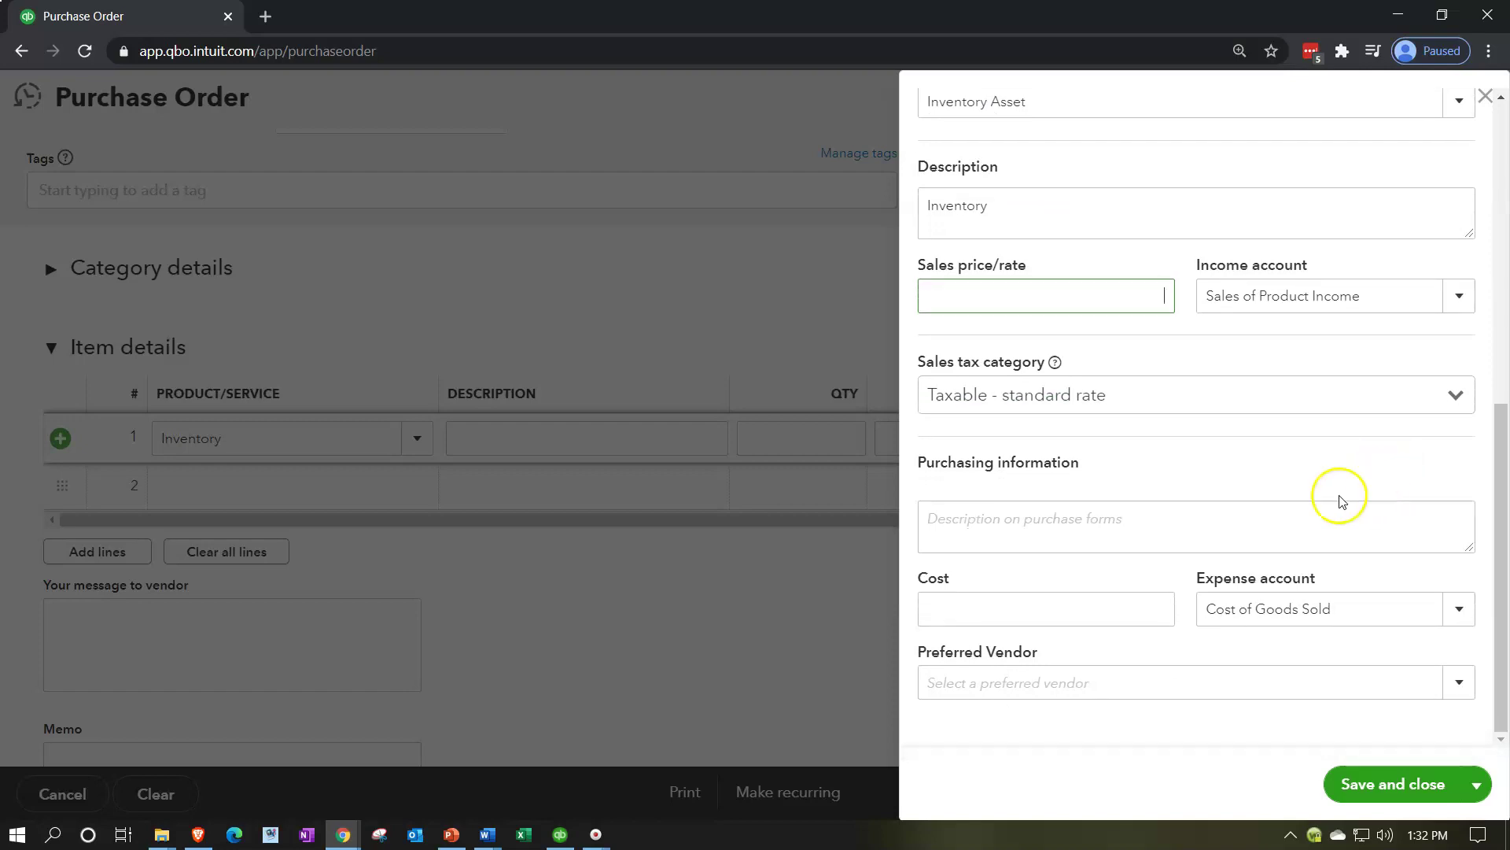
click(1117, 525)
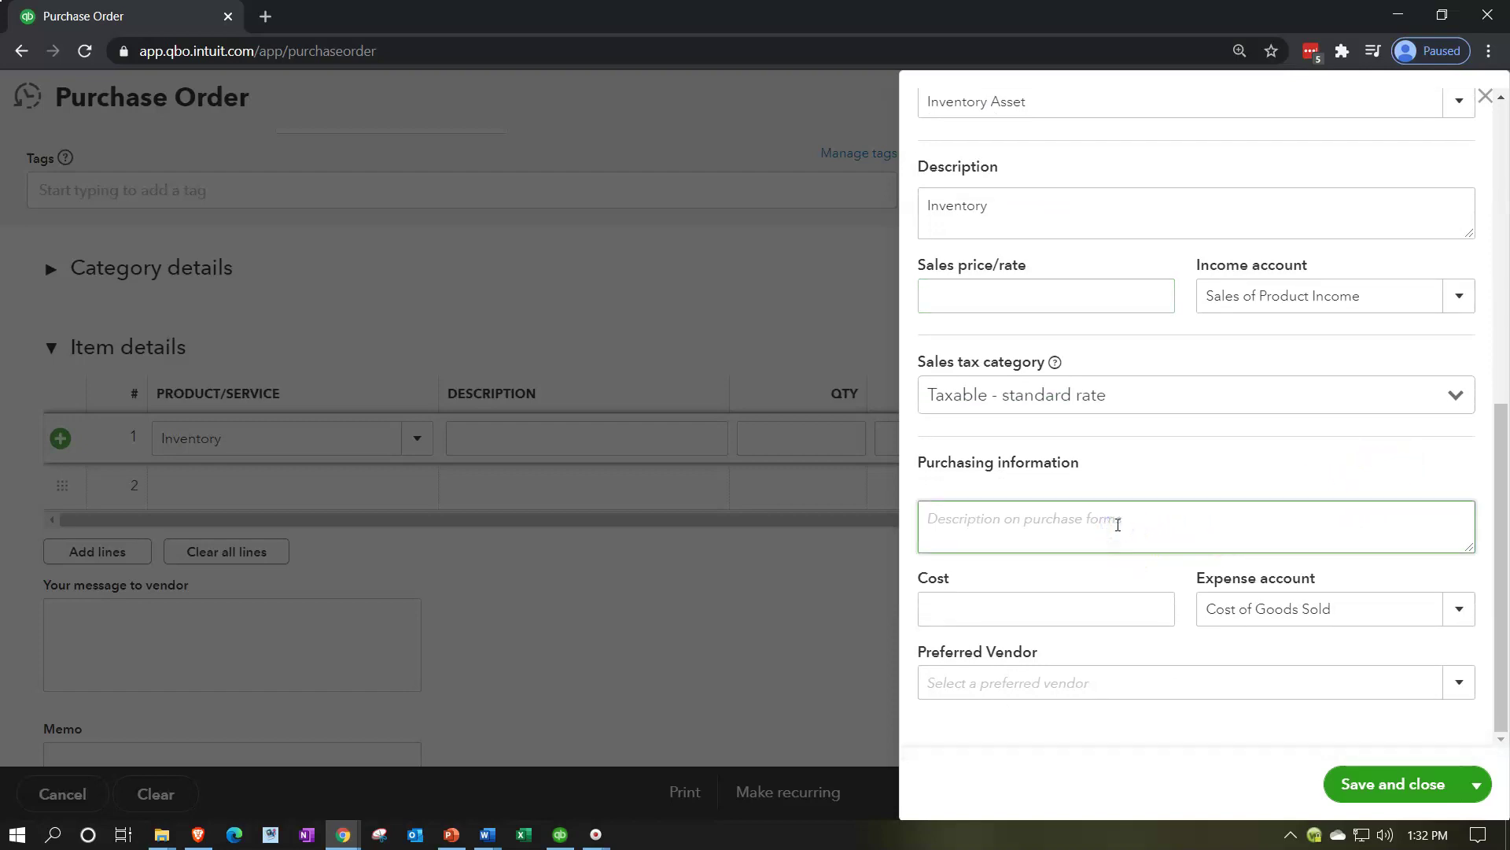
text(Inventory)
key(Tab)
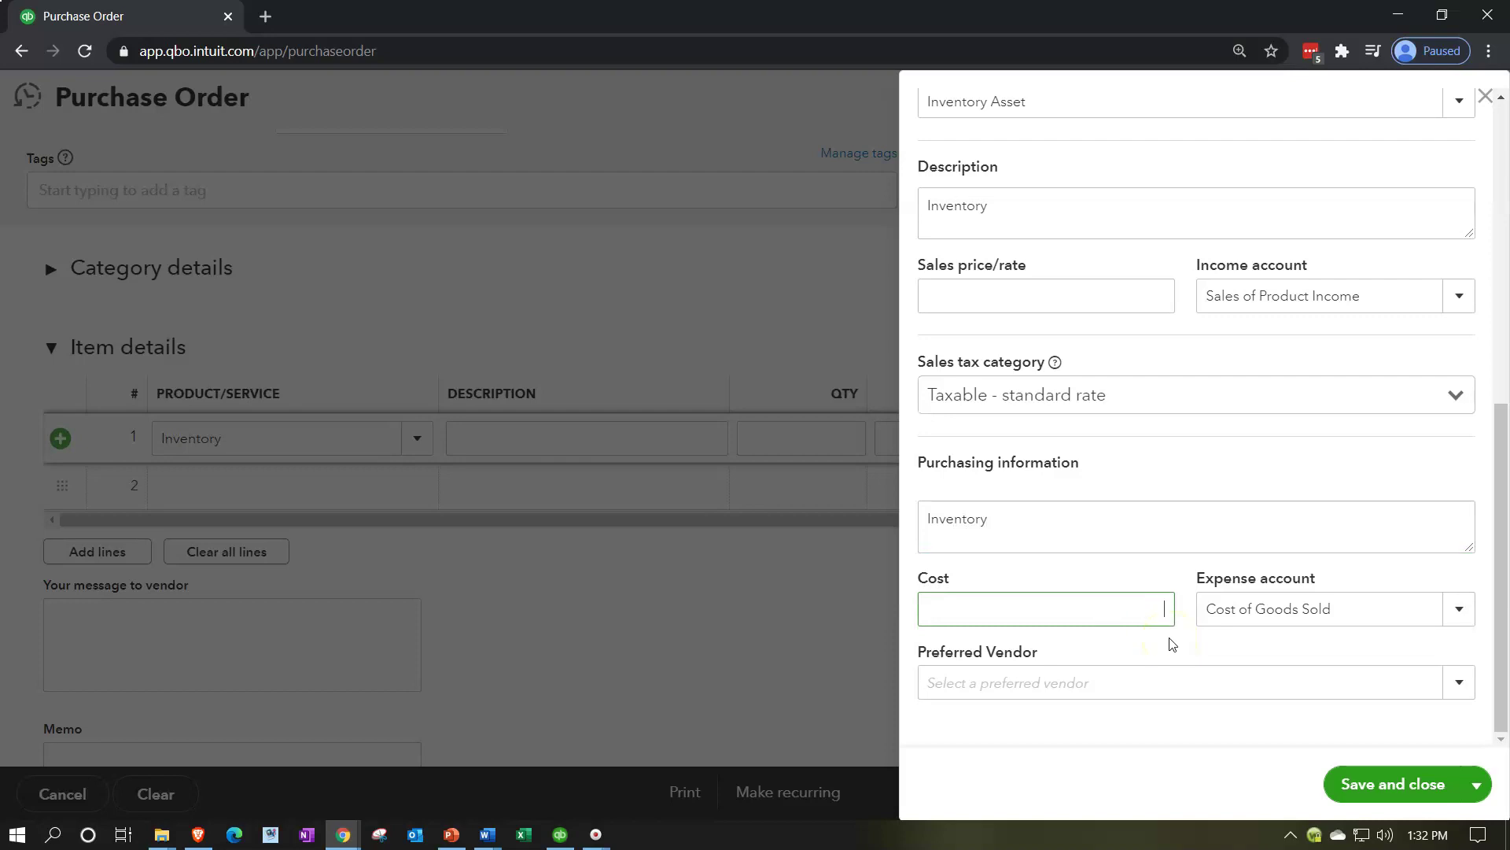
click(1394, 787)
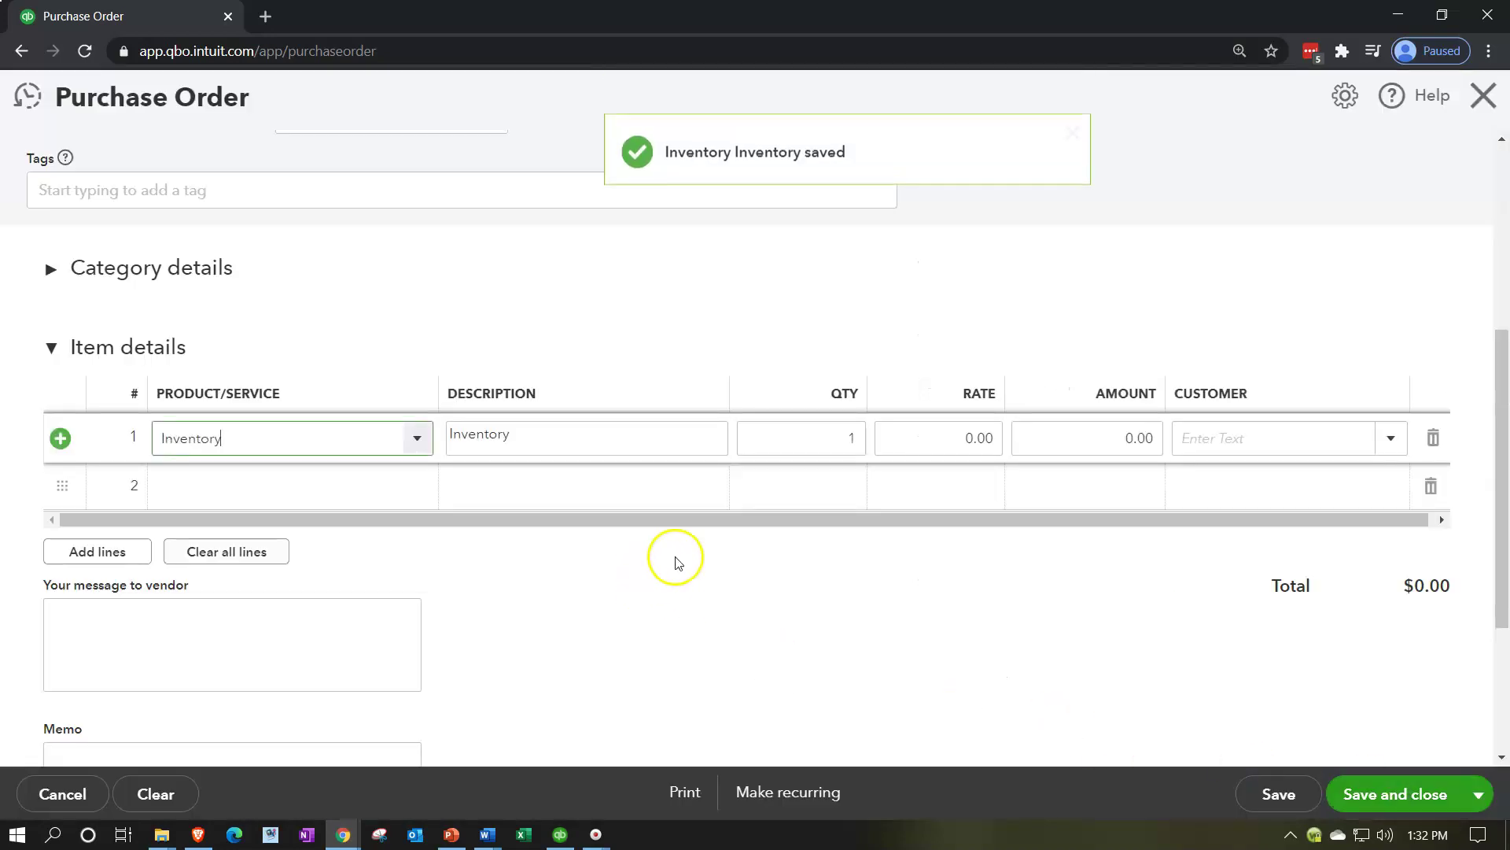
Step: Set the rate of the Inventory item line to 1,000
click(920, 442)
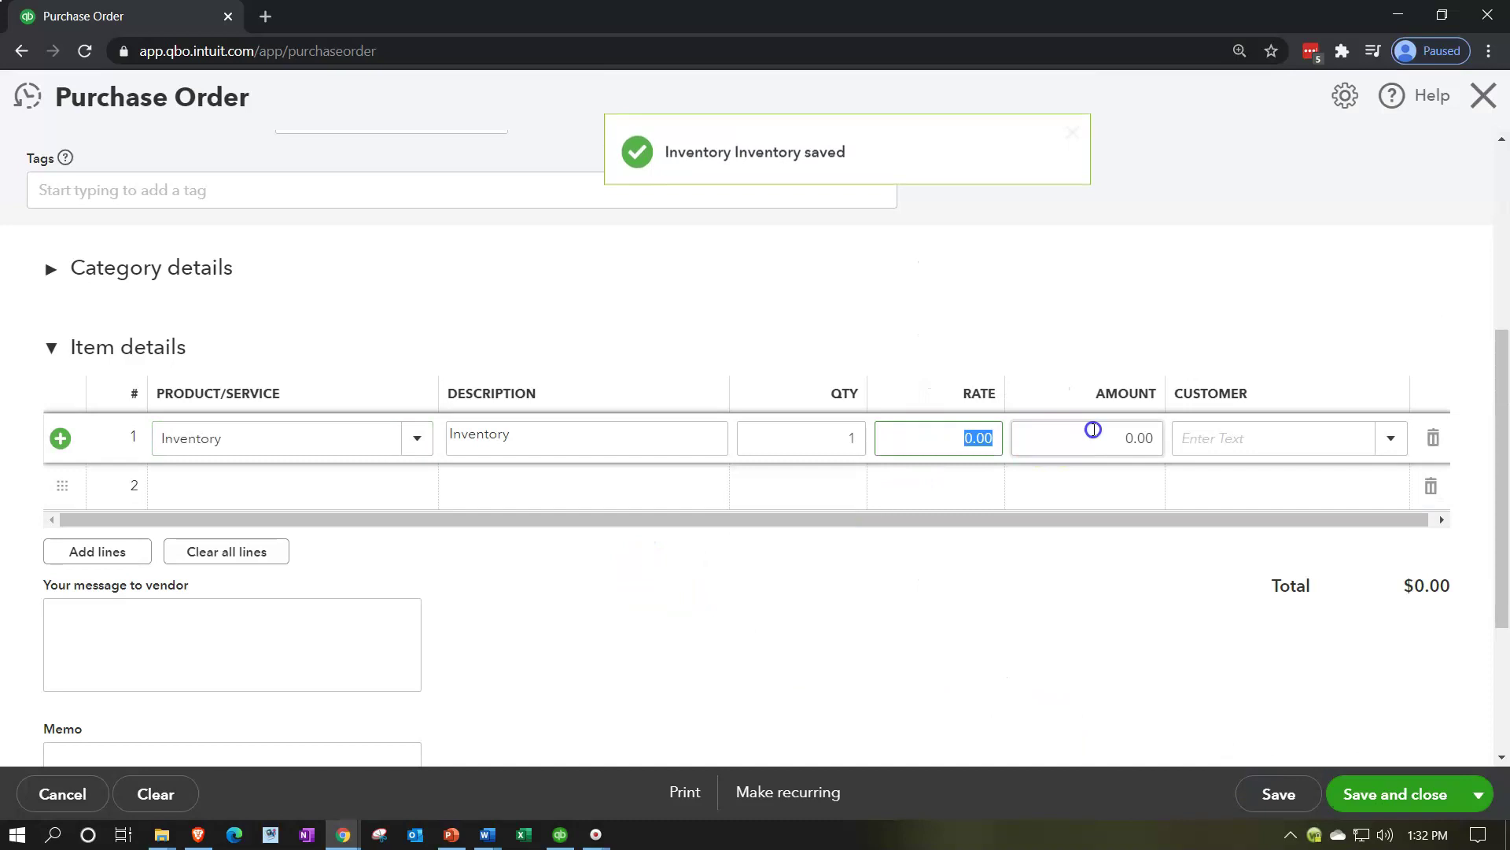
text(1,00)
text(0)
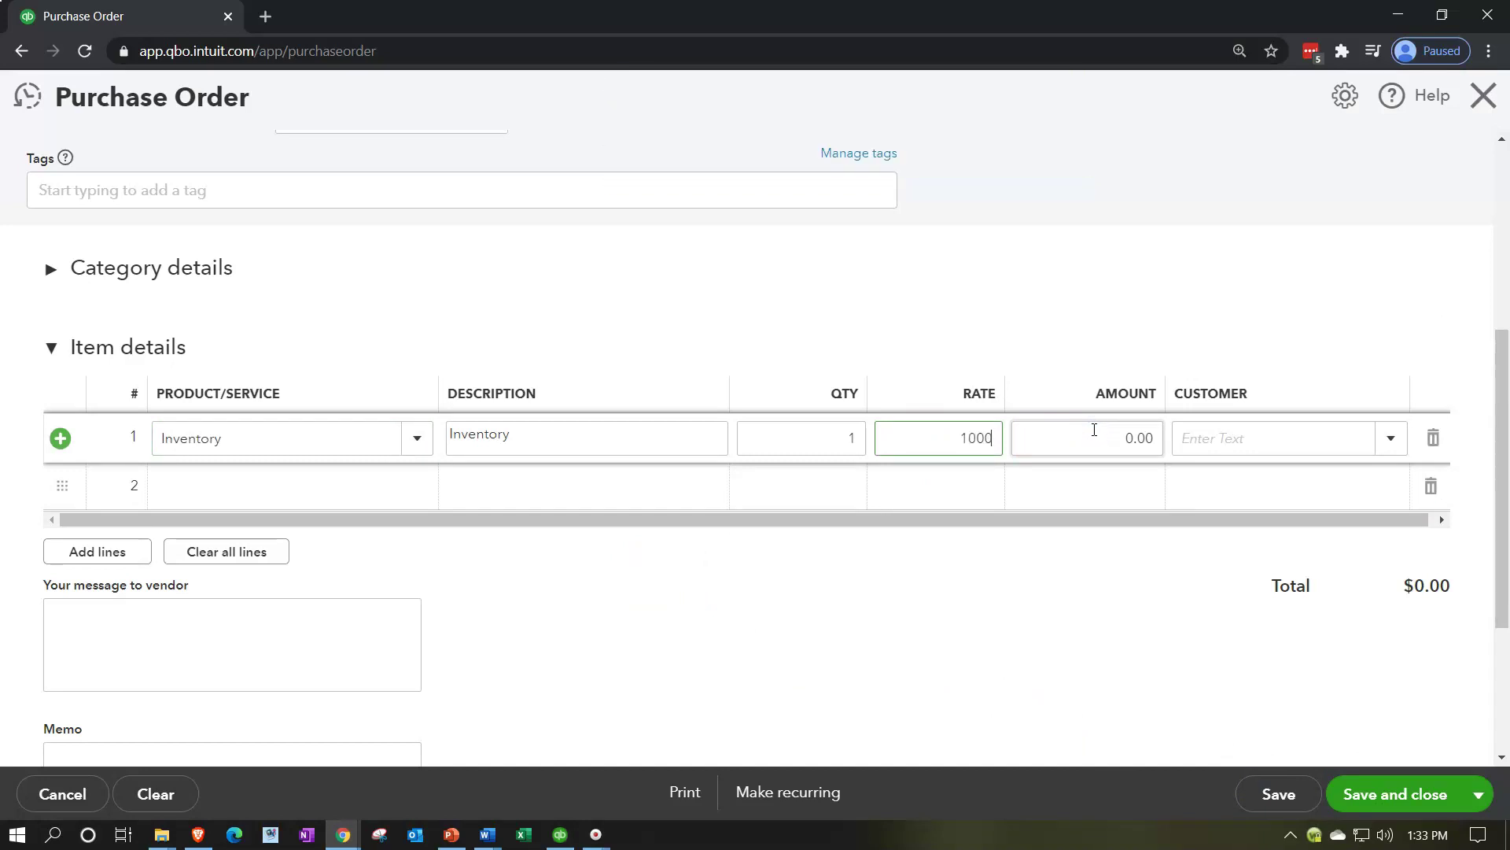
click(1094, 431)
scroll(928, 634, down, 1)
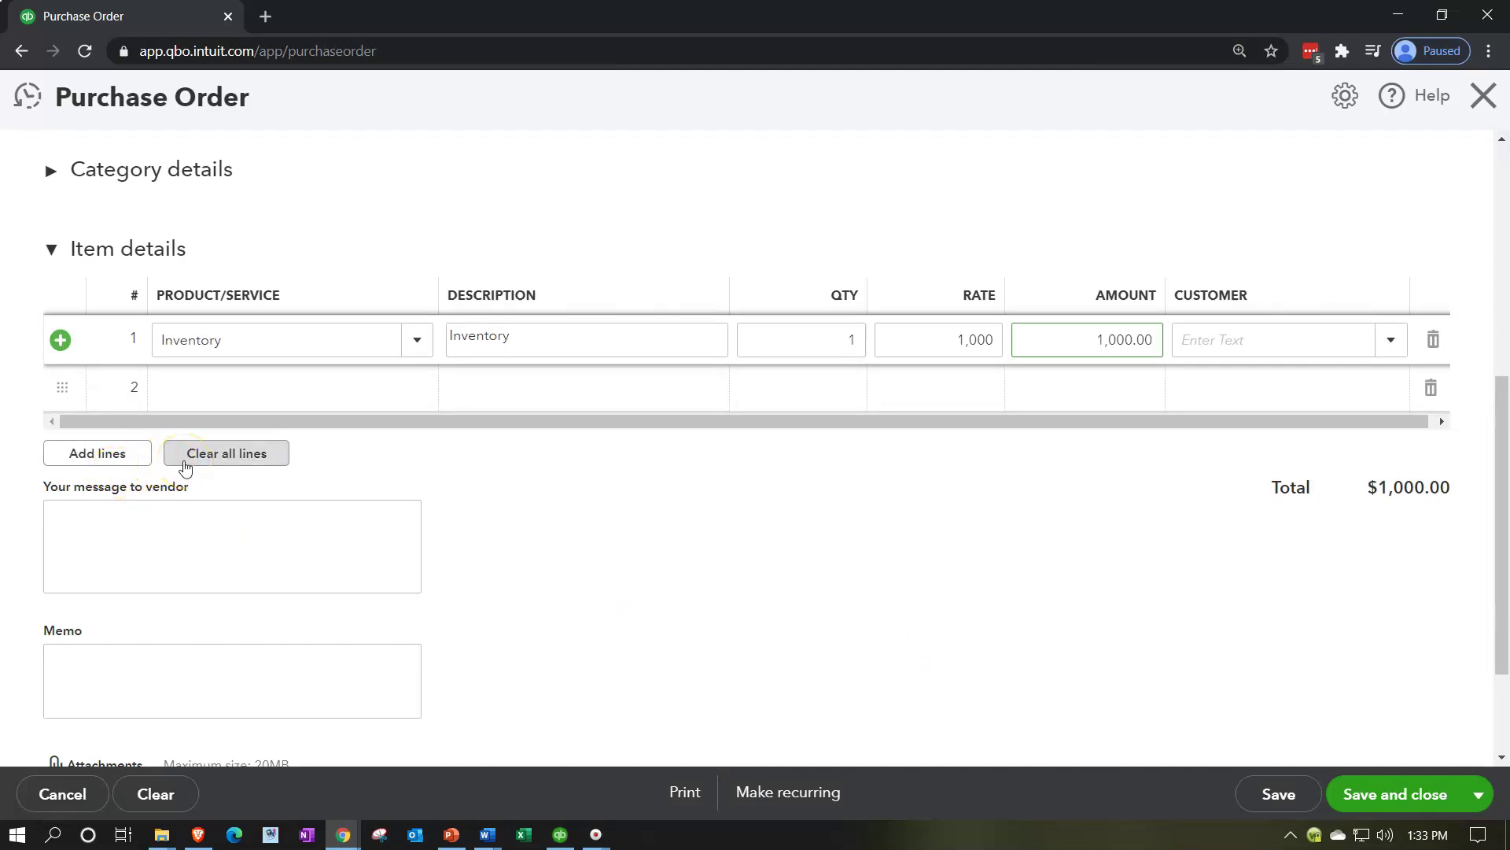
Step: Leave the vendor message and memo blank, then save the purchase order and close the form
click(216, 546)
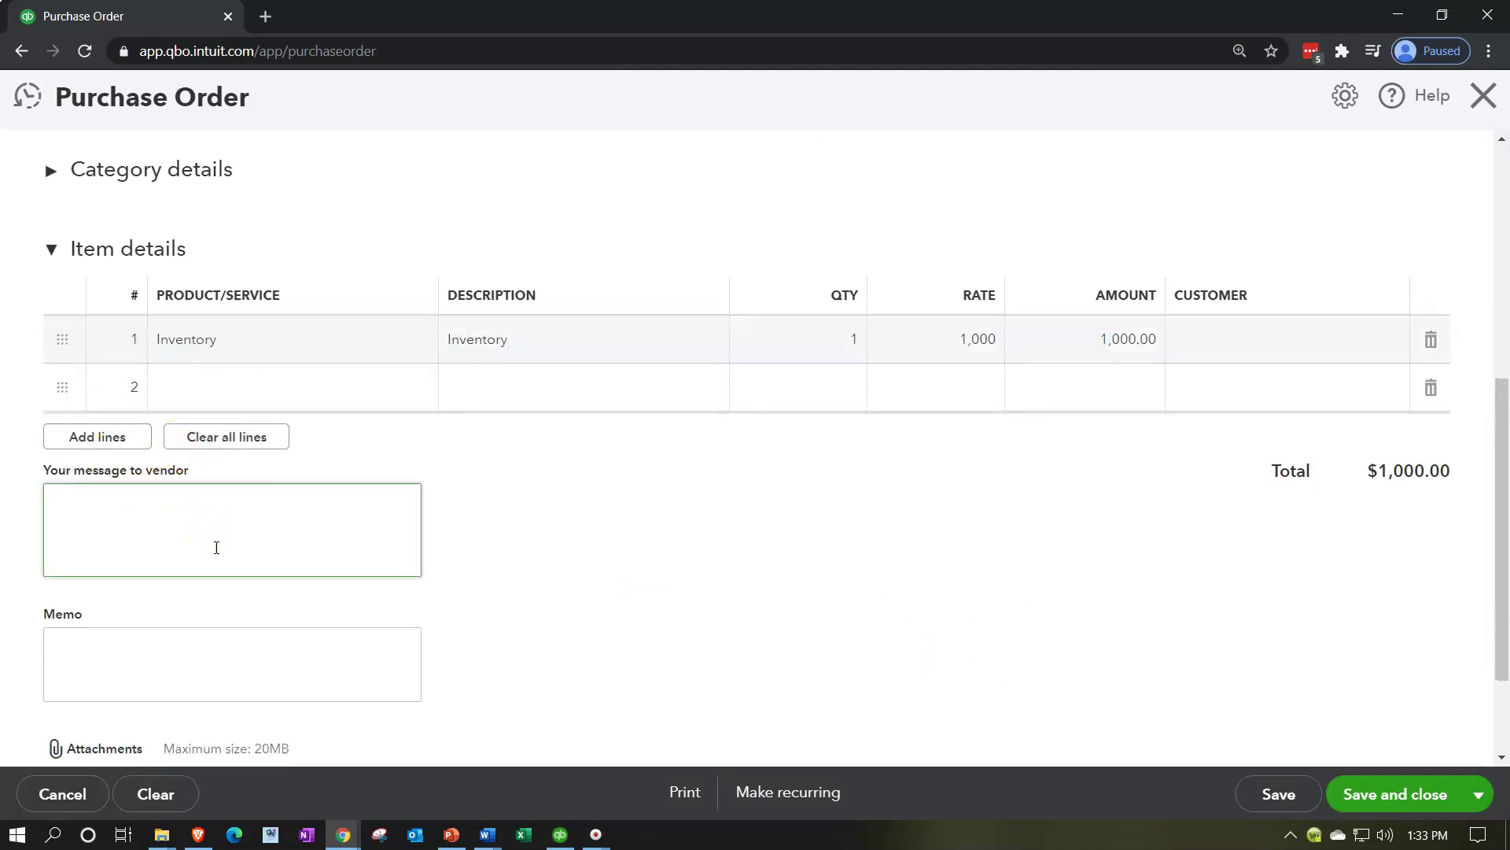
scroll(217, 546, down, 1)
click(213, 560)
scroll(214, 582, down, 1)
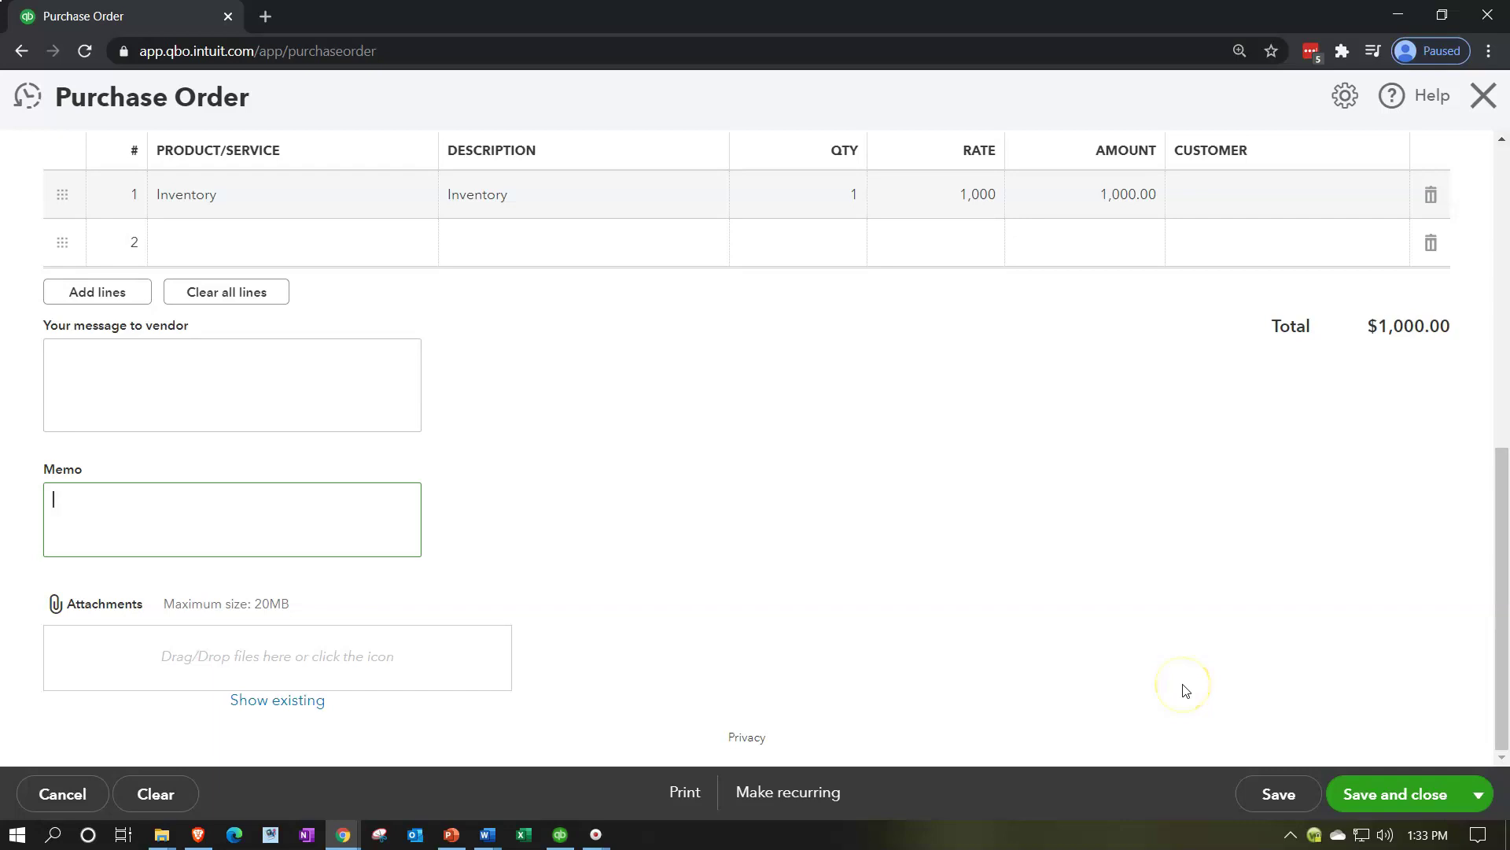
scroll(1184, 691, up, 4)
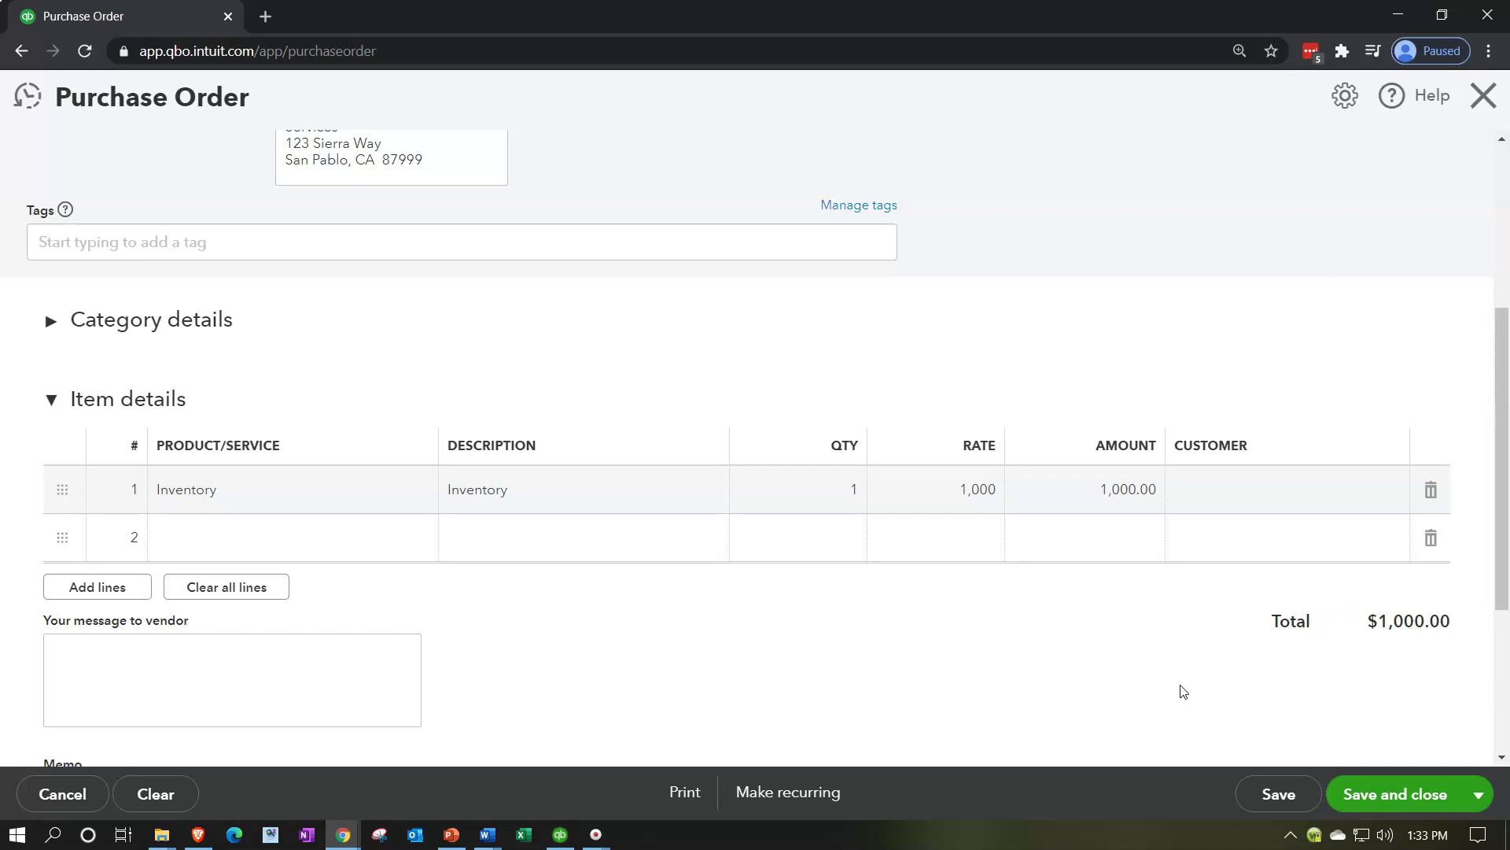
click(1372, 793)
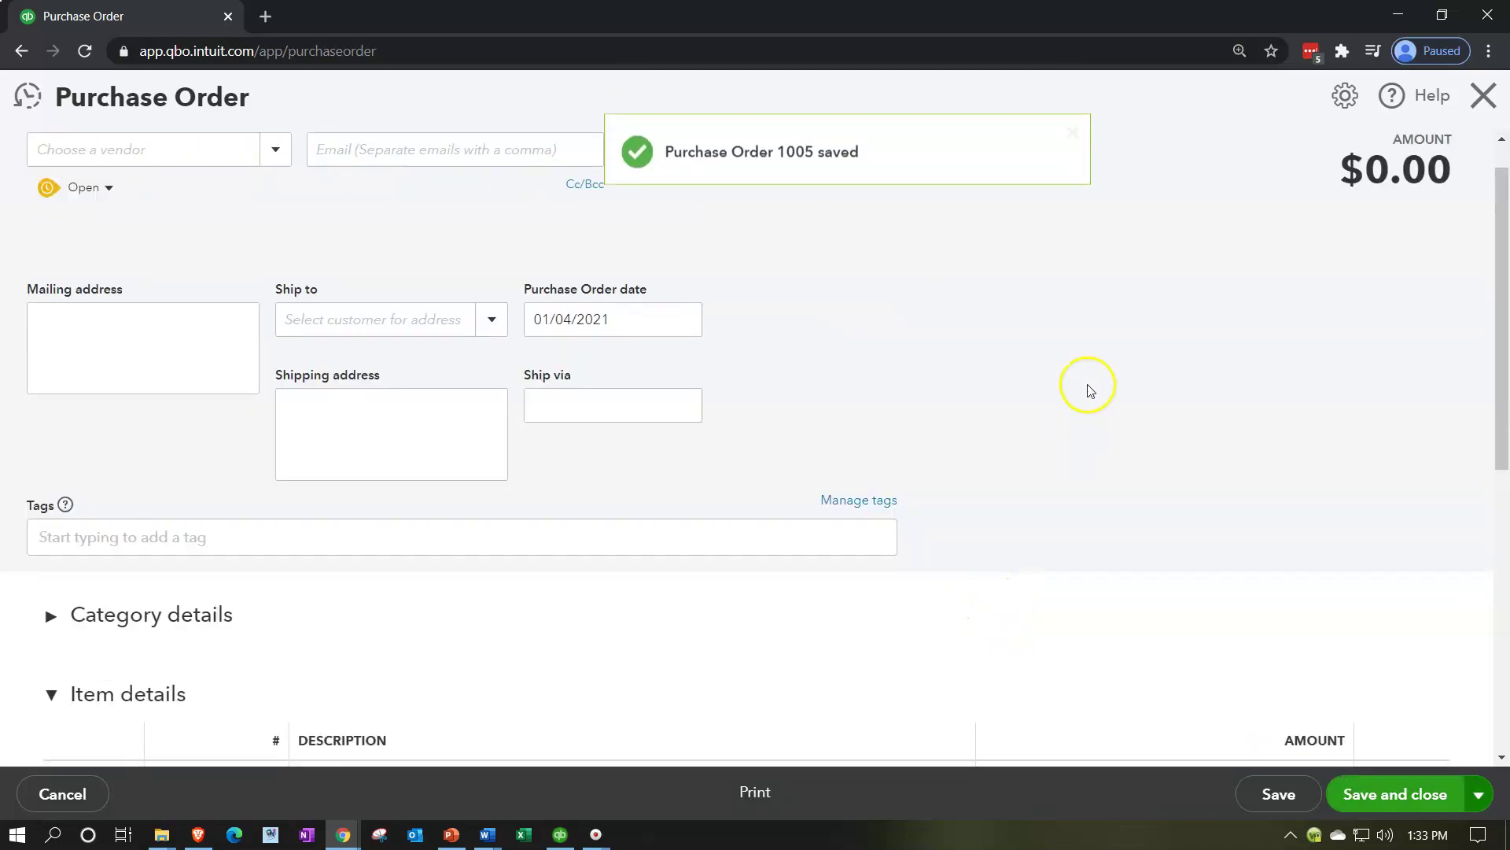
click(1372, 794)
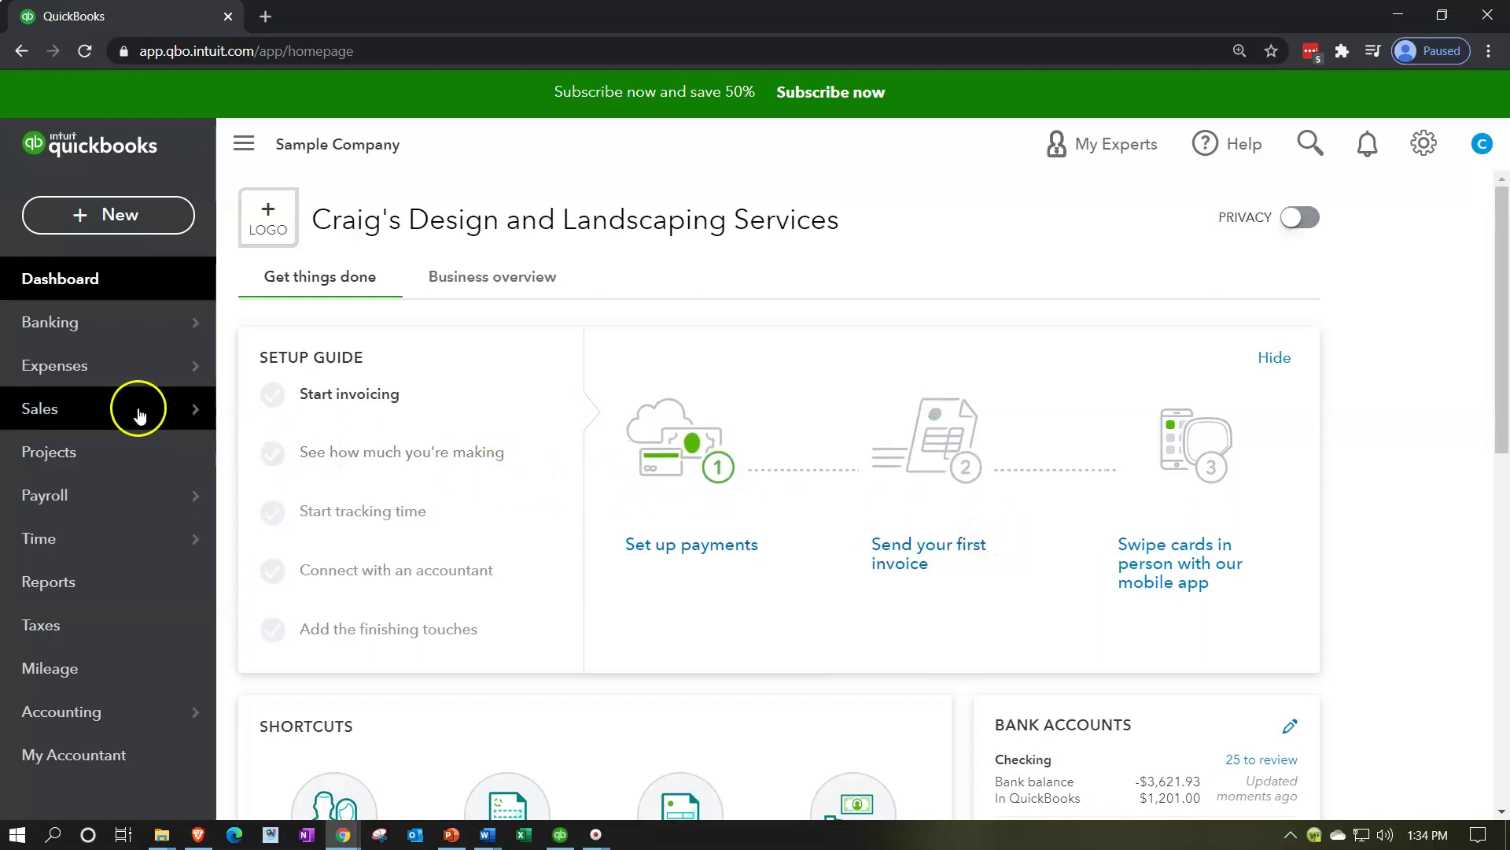
Step: Open the expense transactions and filter the list to the Purchase order type
click(102, 377)
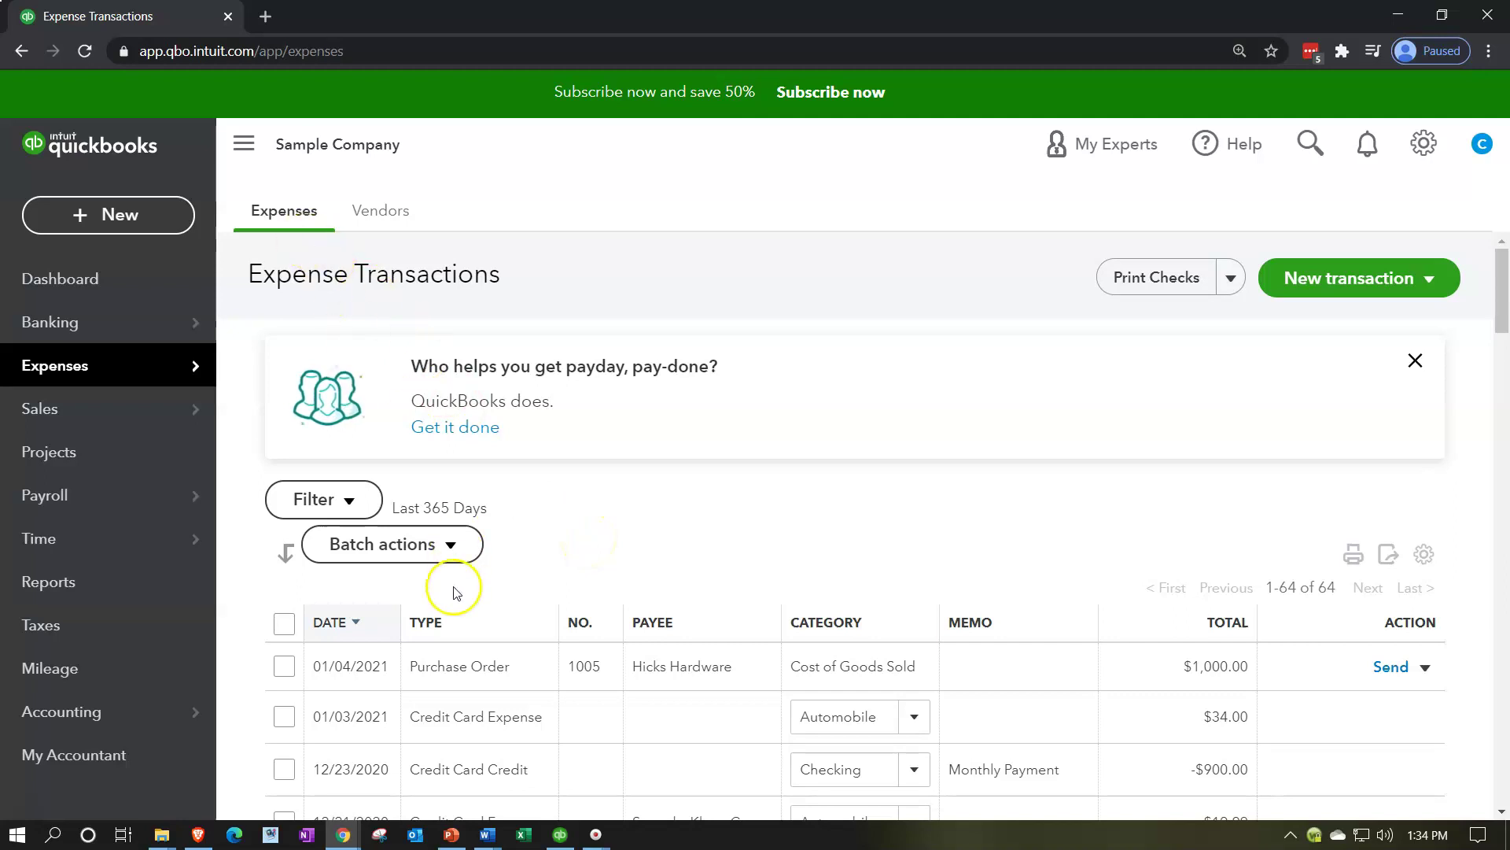
click(351, 508)
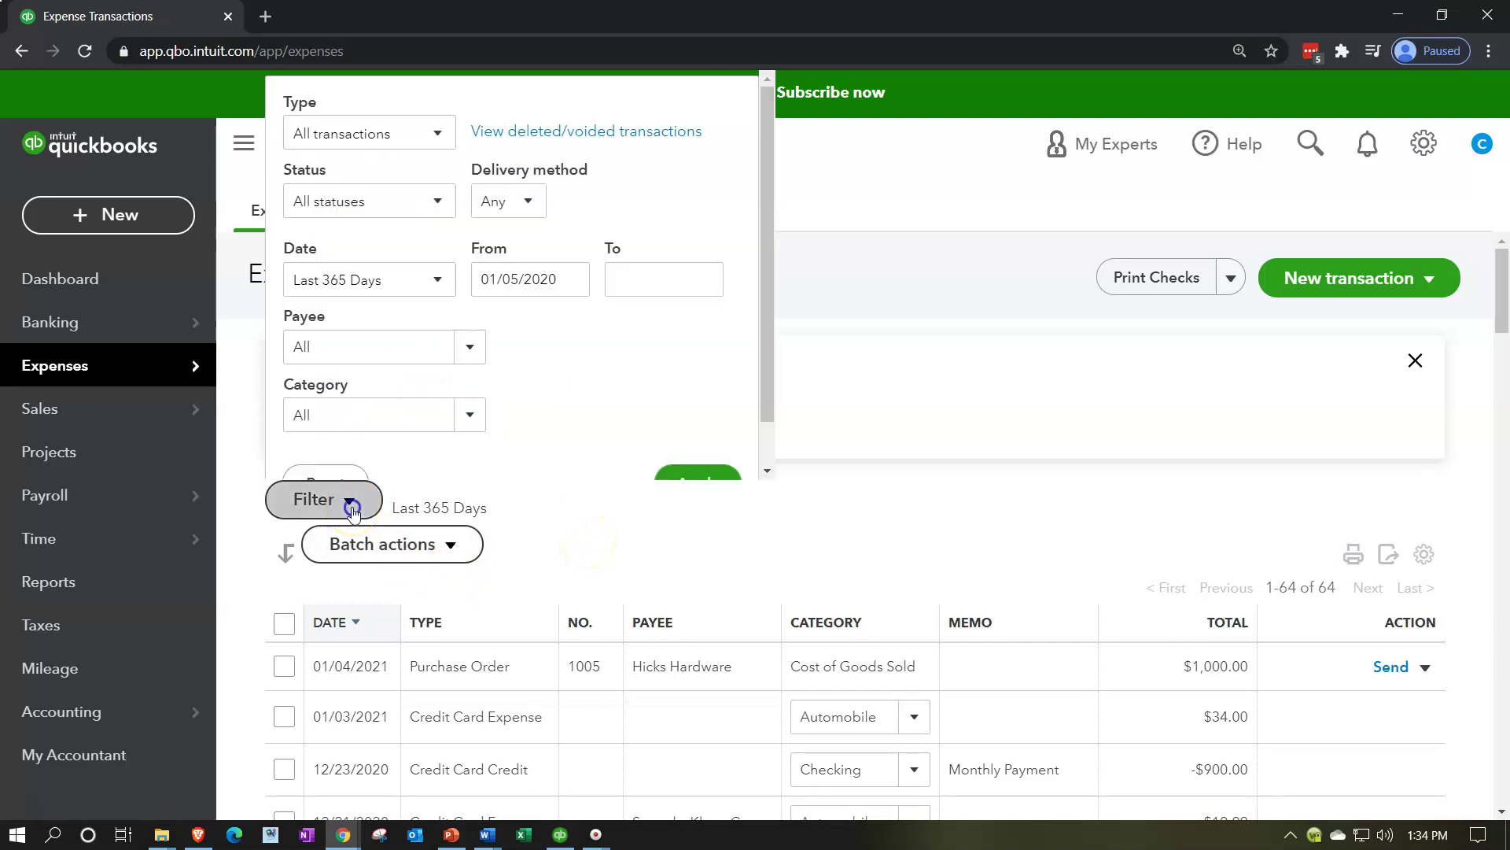
click(434, 133)
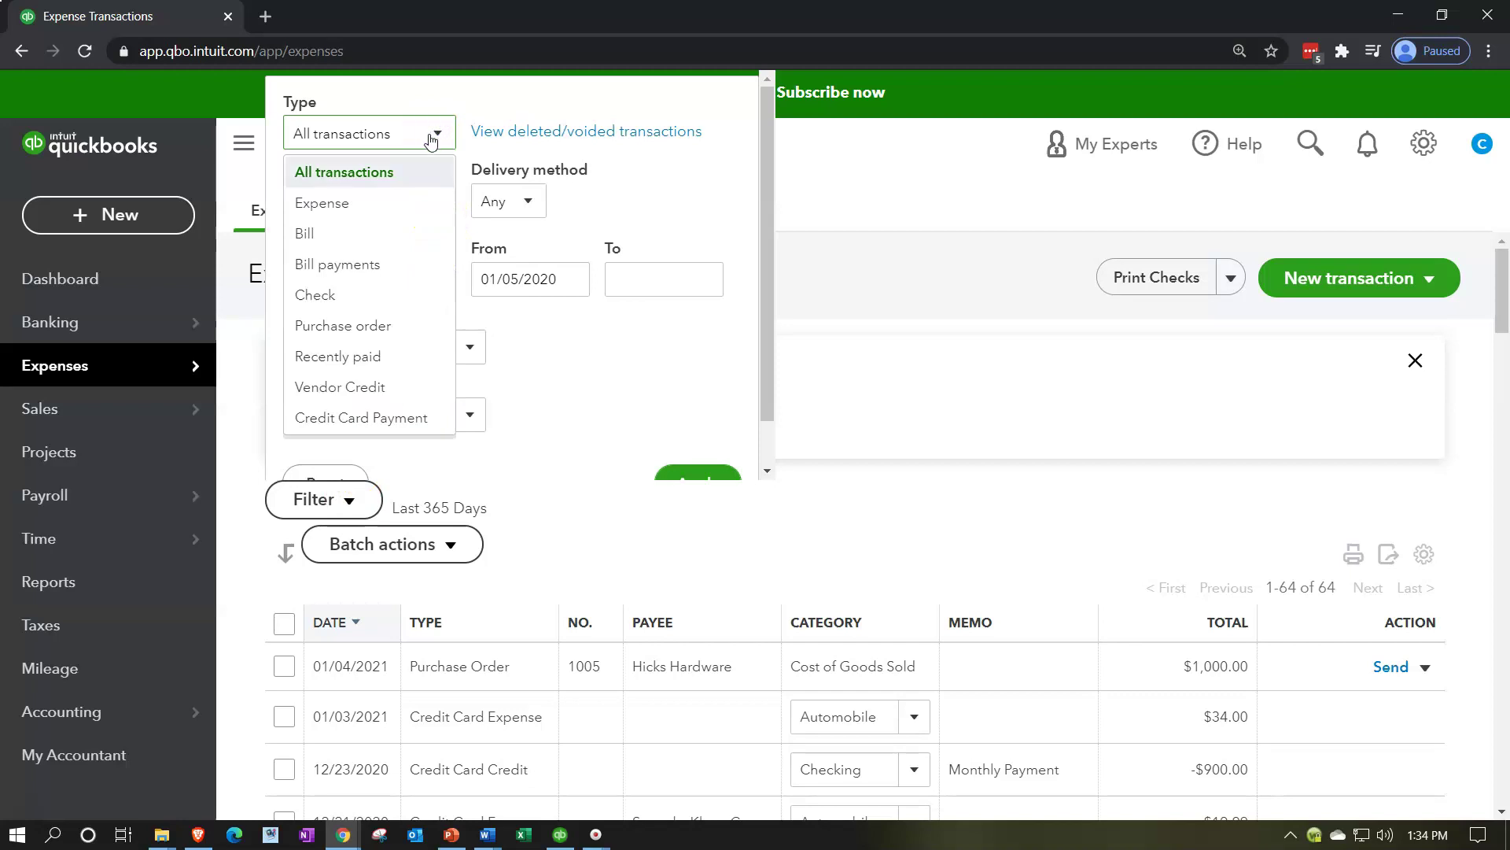
click(380, 322)
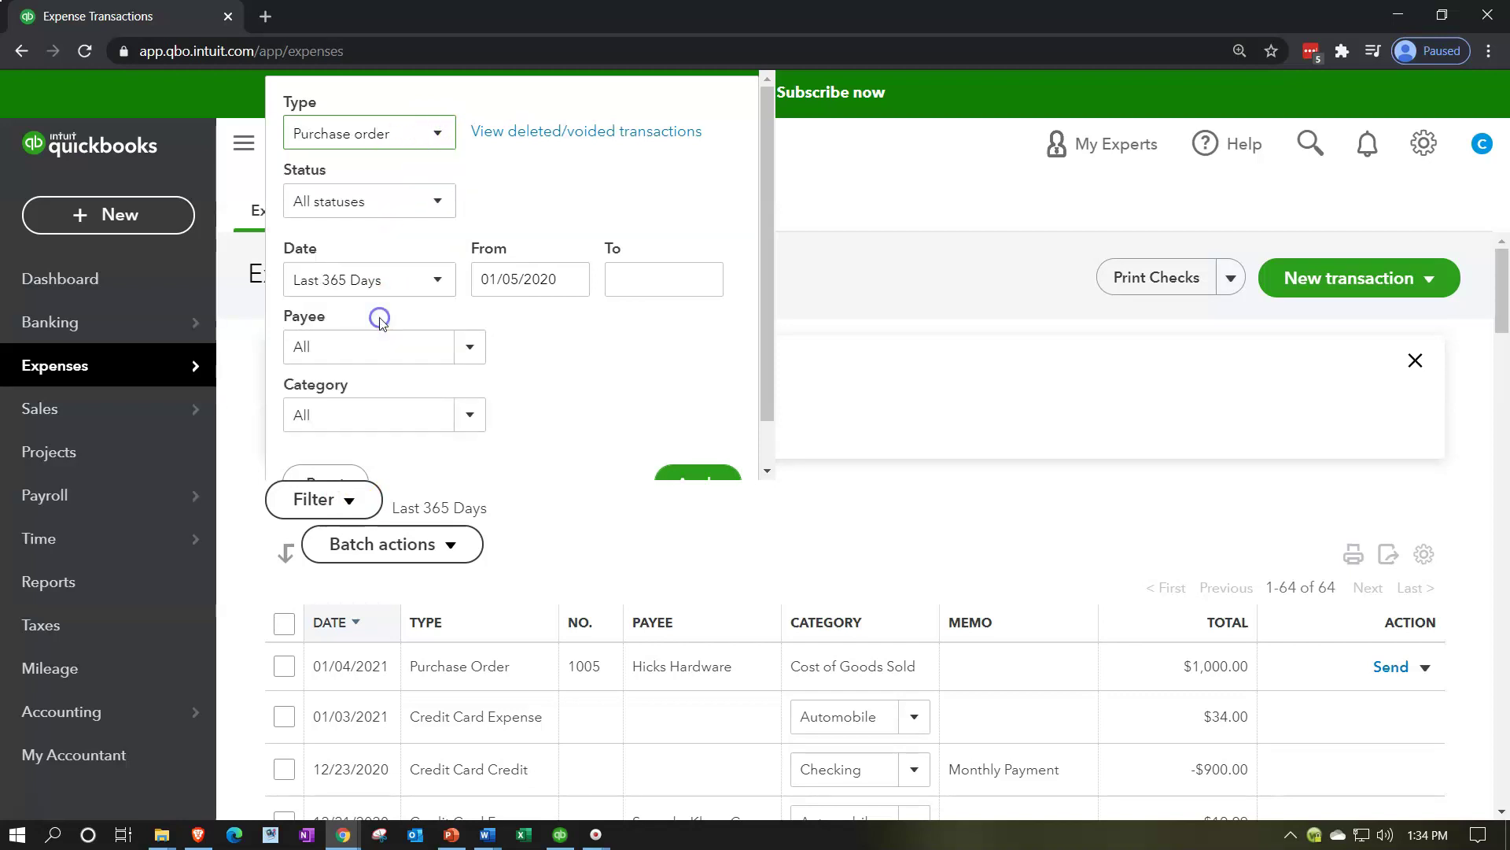
scroll(669, 417, down, 1)
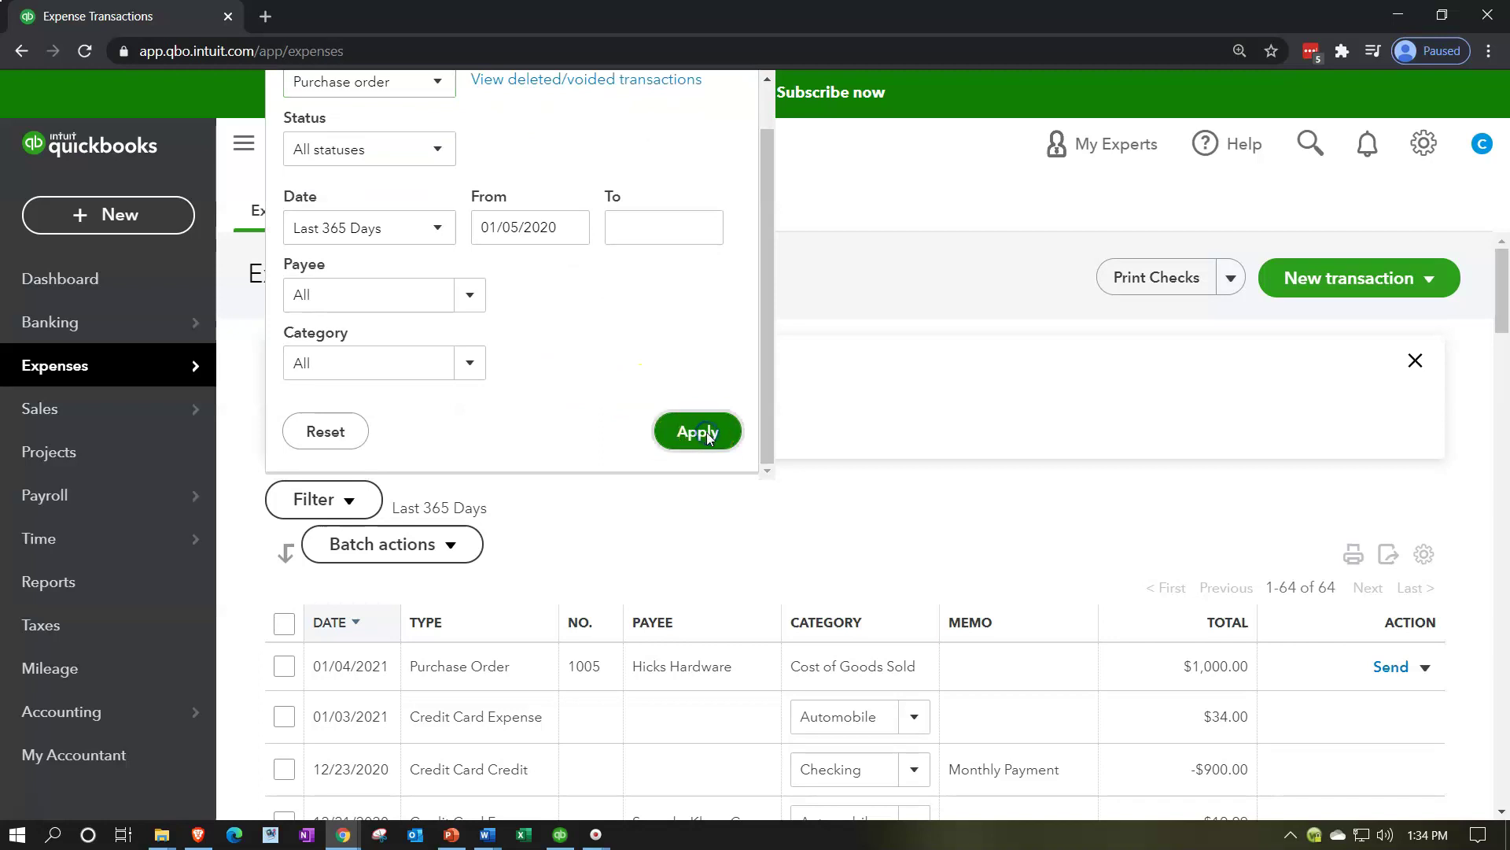
click(696, 428)
scroll(708, 438, down, 2)
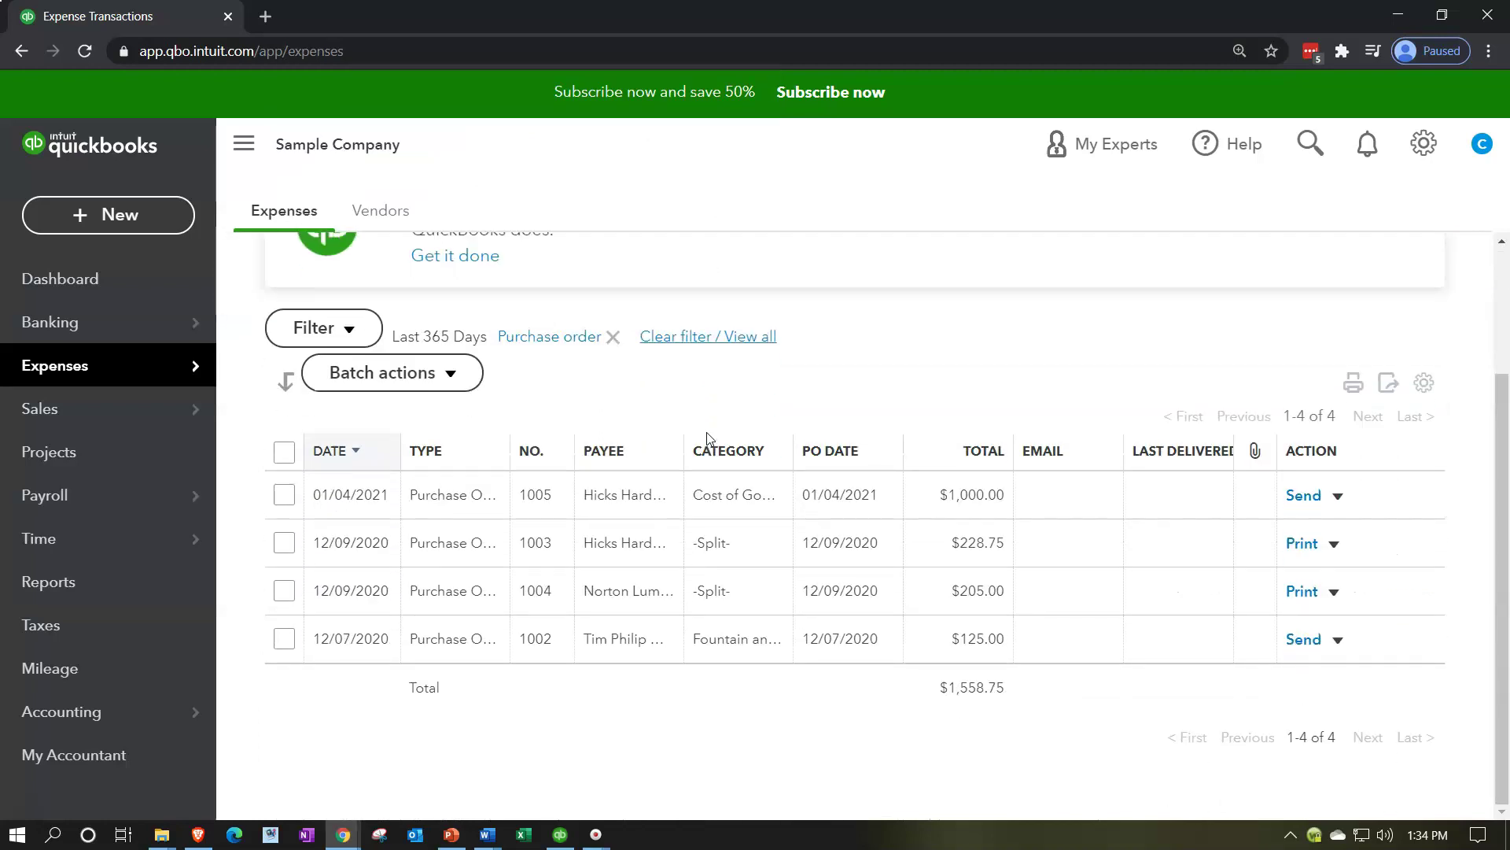
Step: Narrow the filtered purchase orders to those with Open status
scroll(707, 438, up, 2)
click(365, 513)
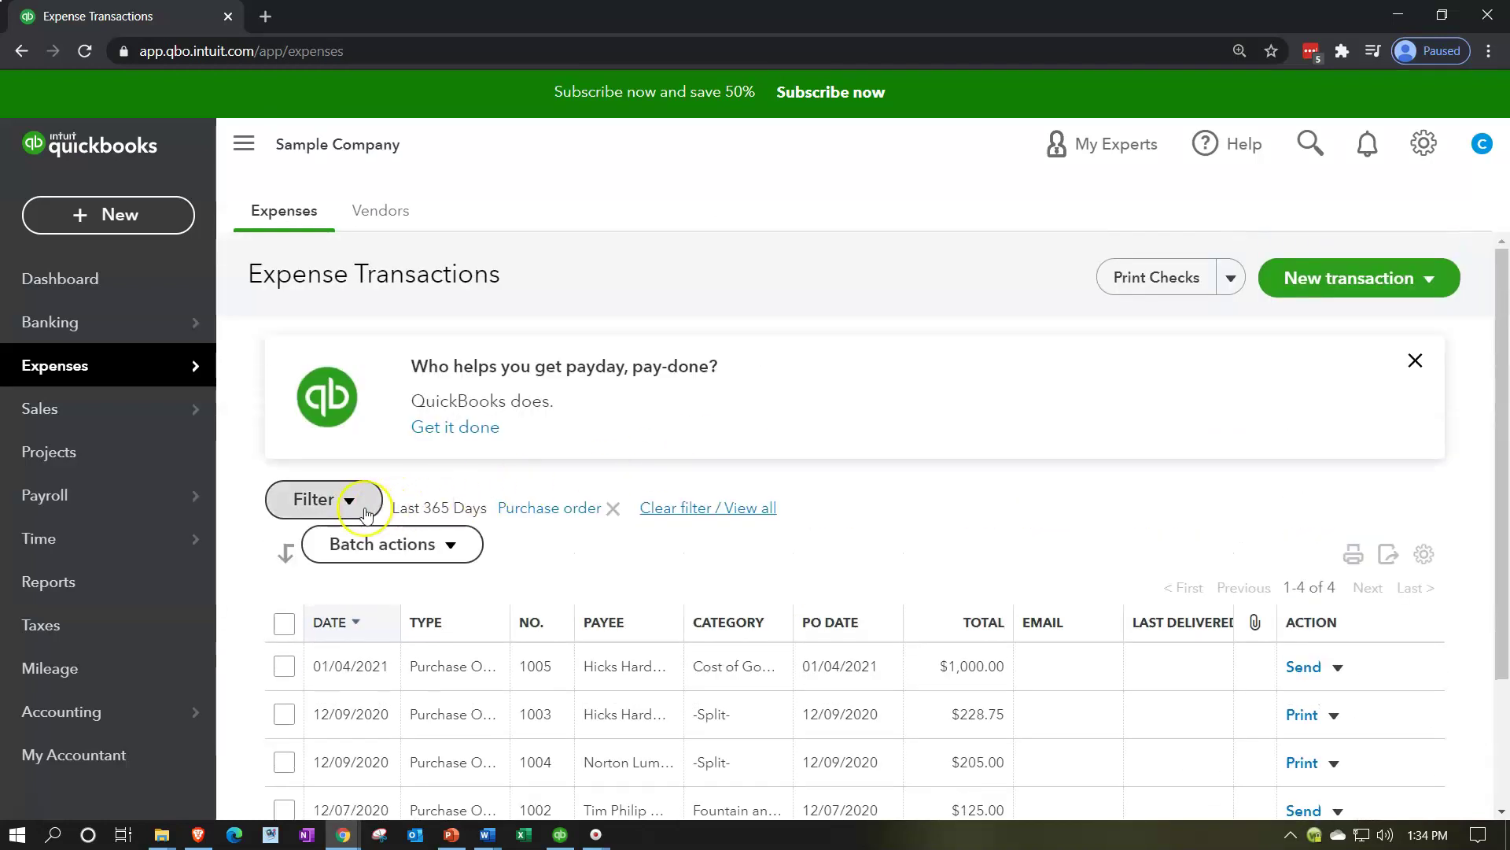
click(365, 513)
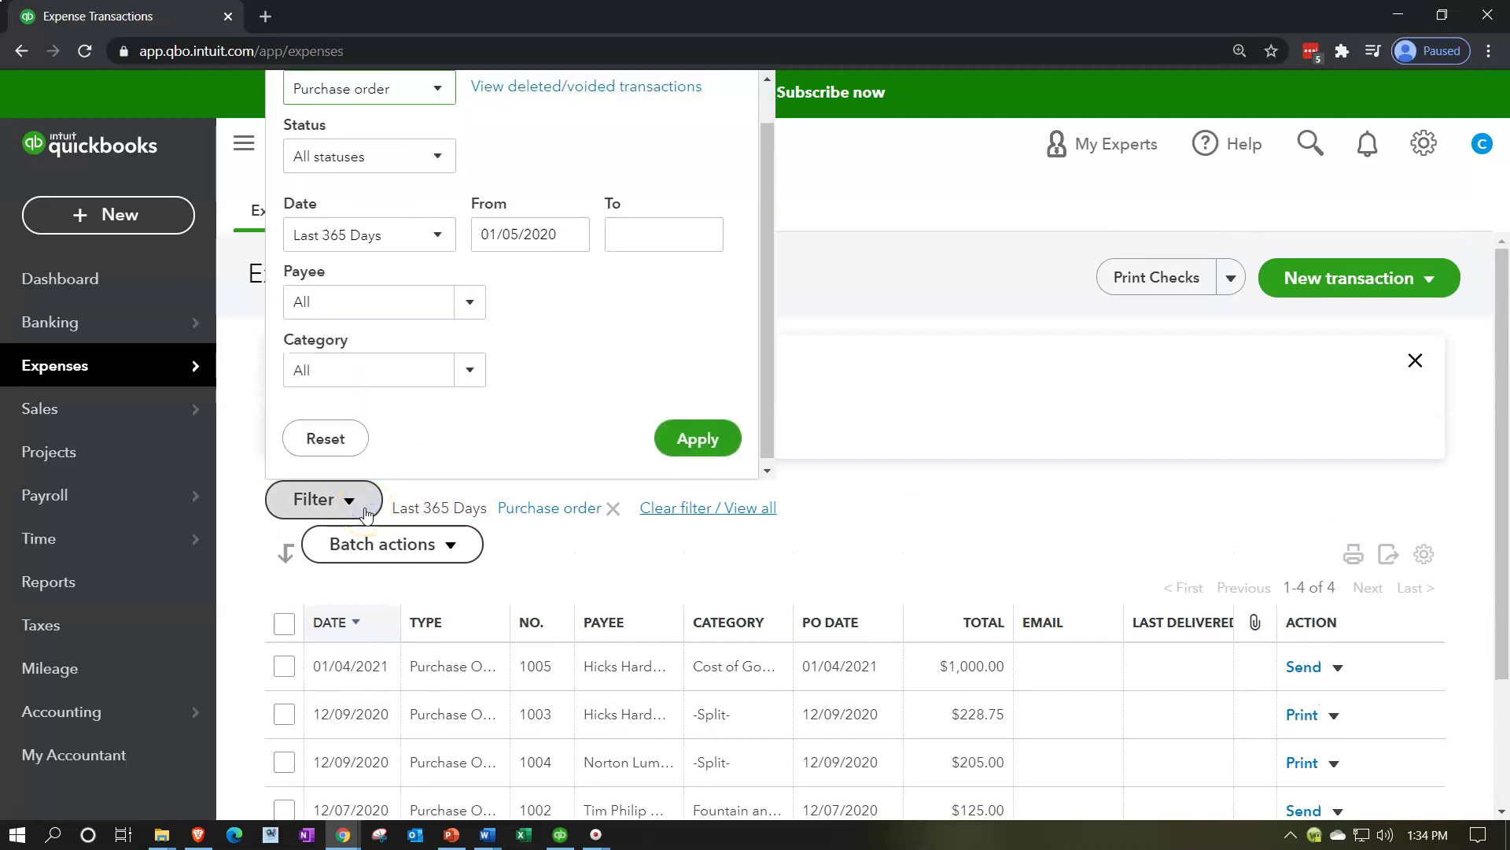
click(436, 155)
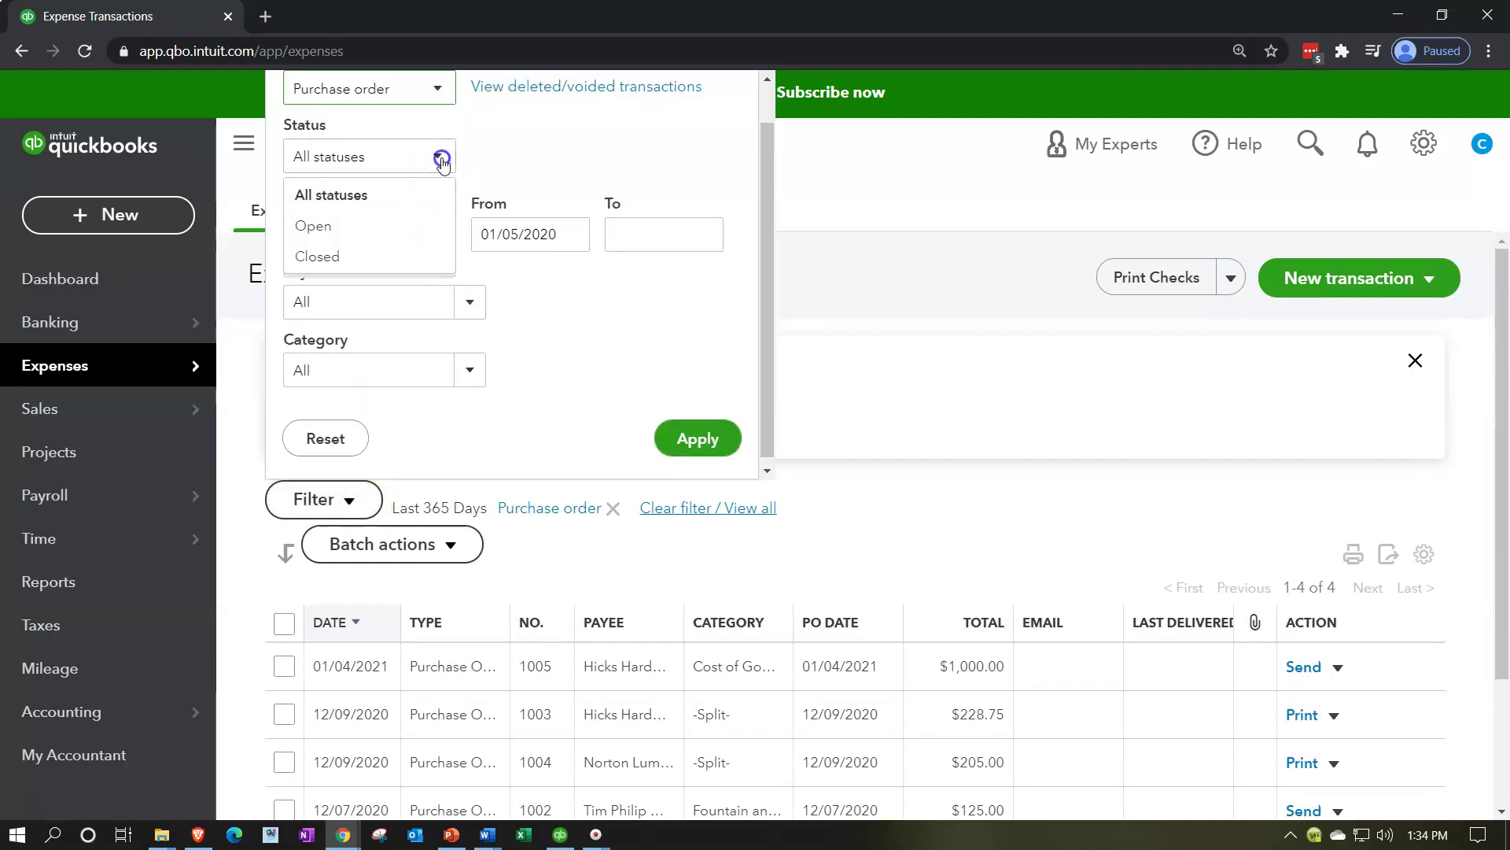
click(363, 226)
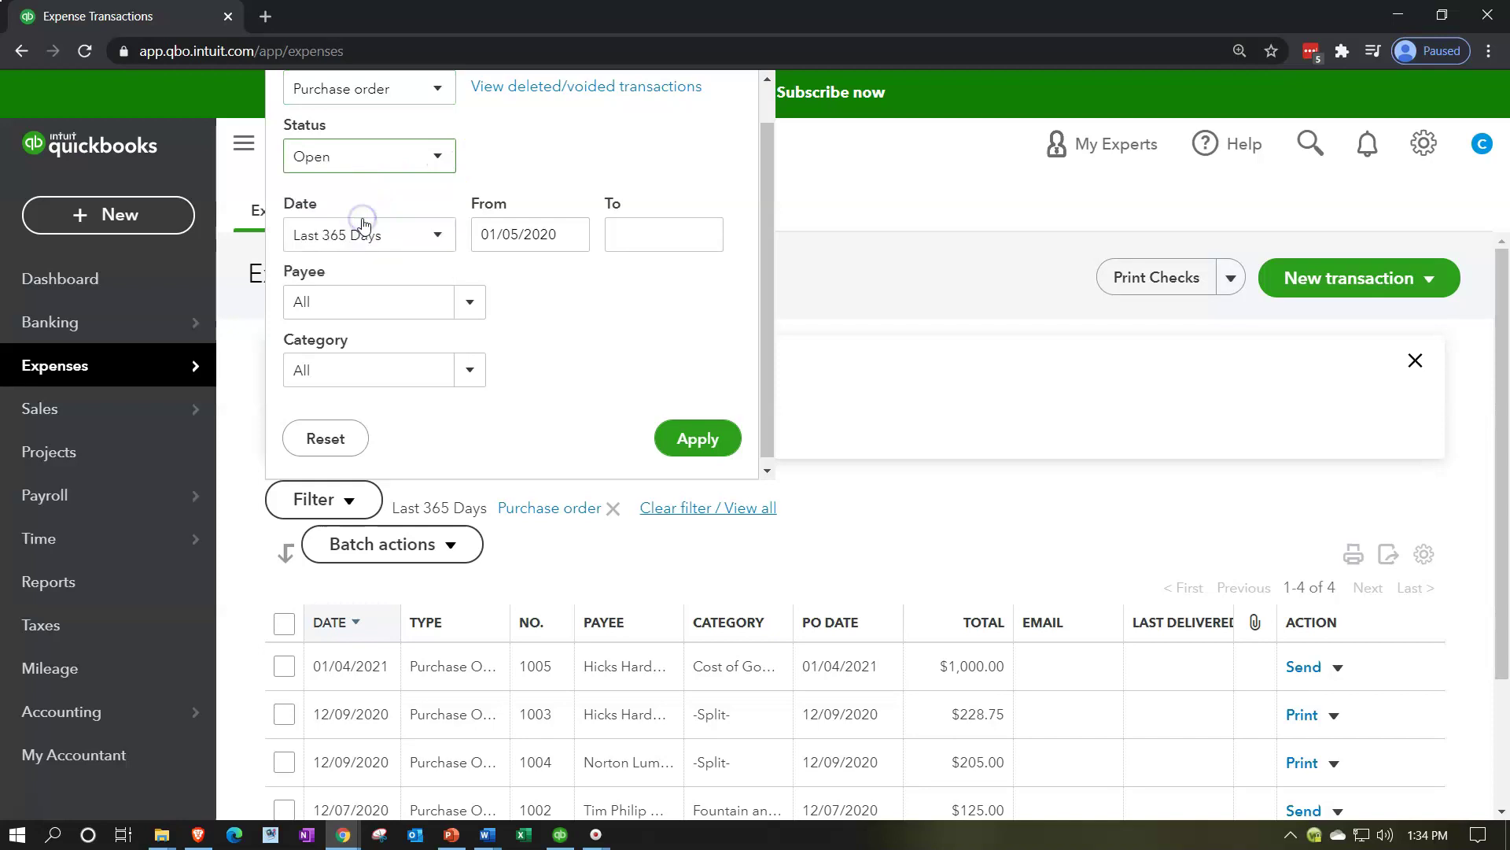
click(689, 433)
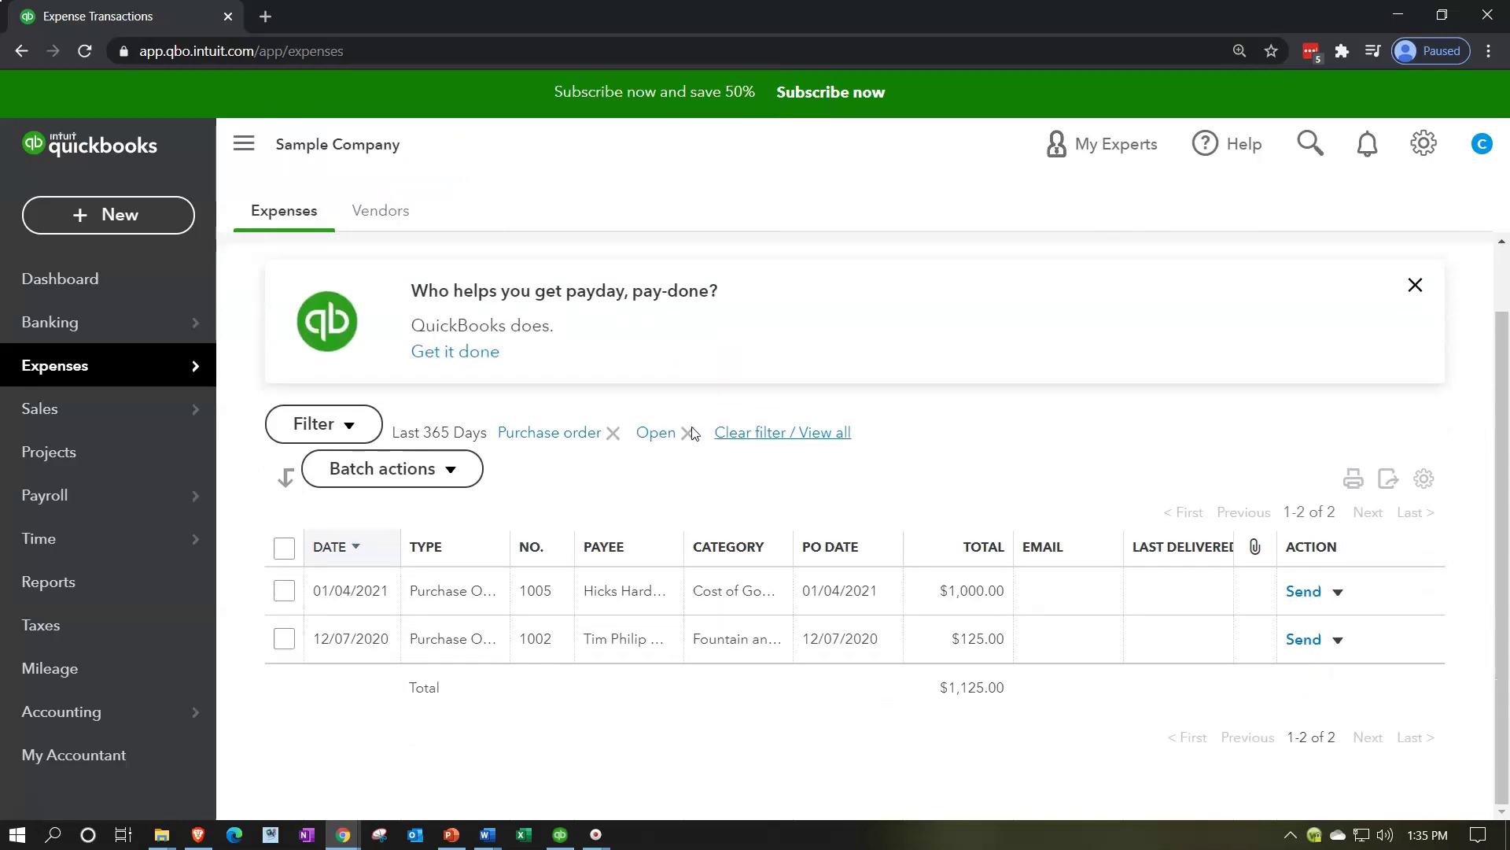
scroll(692, 431, down, 1)
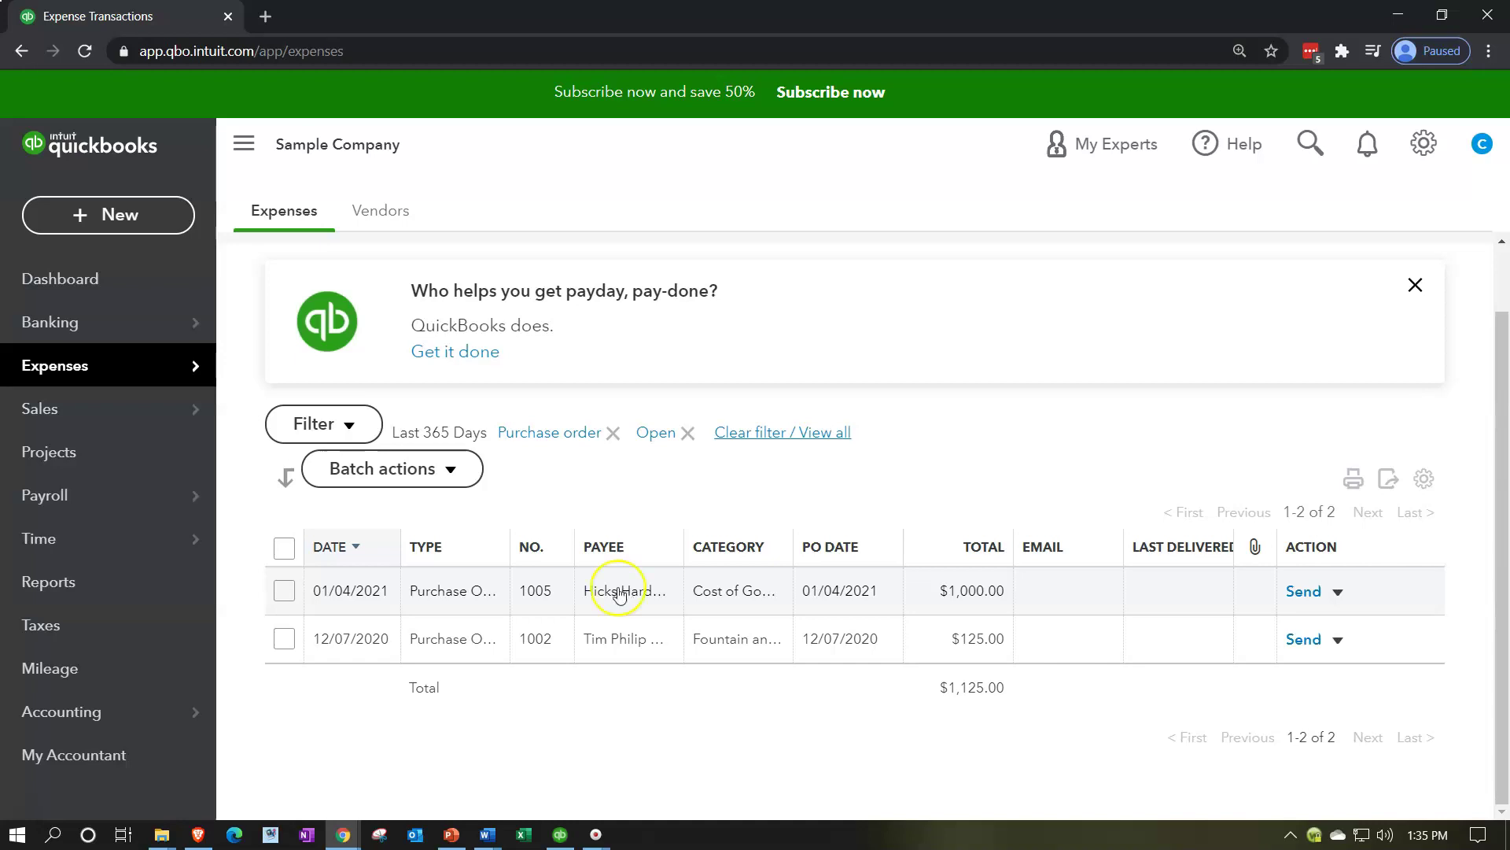
Step: Open the Hicks Hardware record from the vendor list and view its purchase order in the transaction list
click(385, 214)
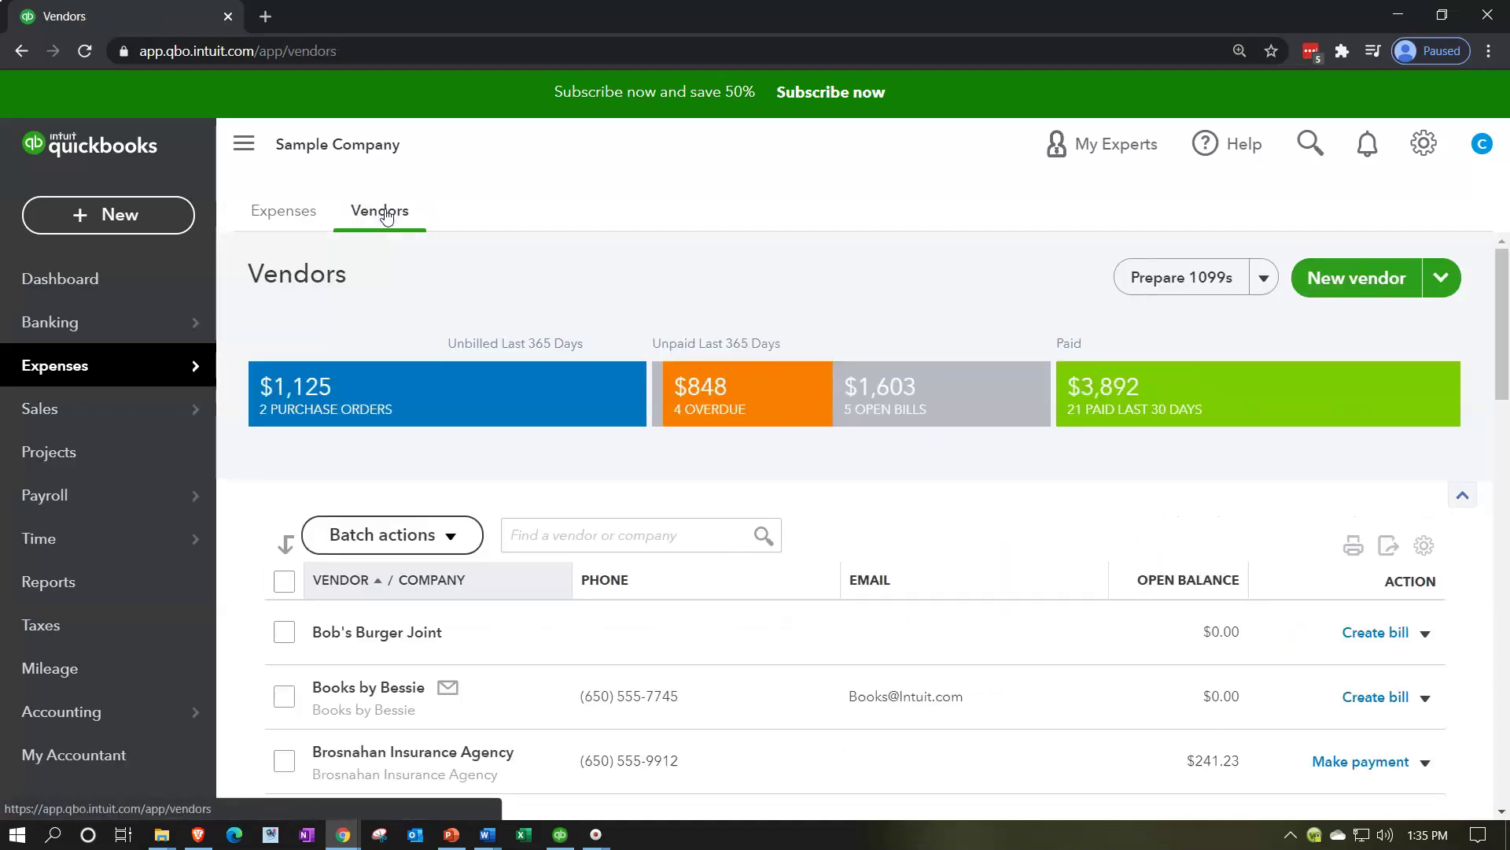
scroll(567, 431, down, 9)
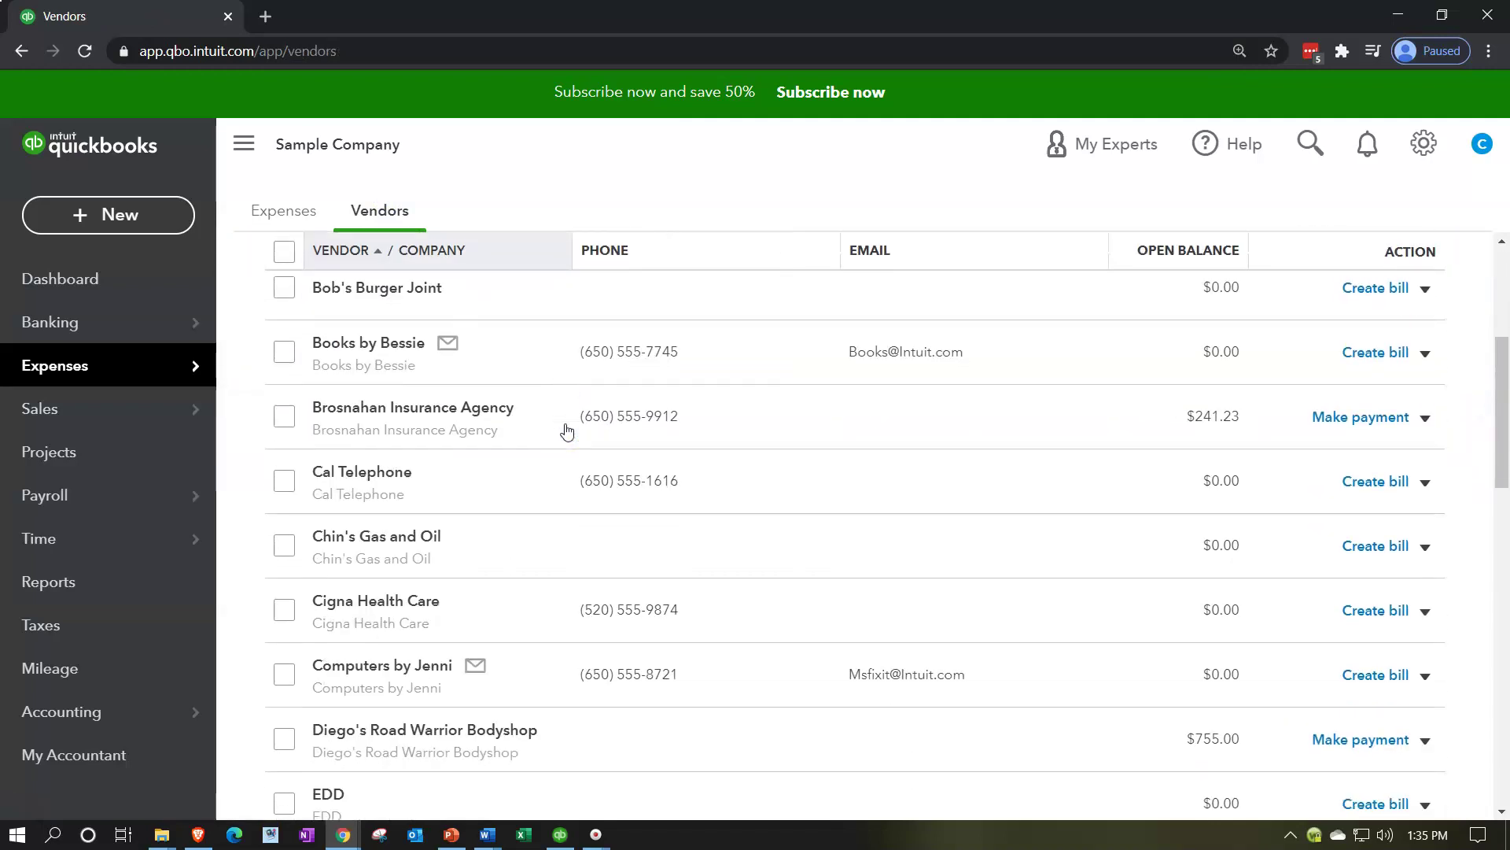
scroll(566, 431, down, 4)
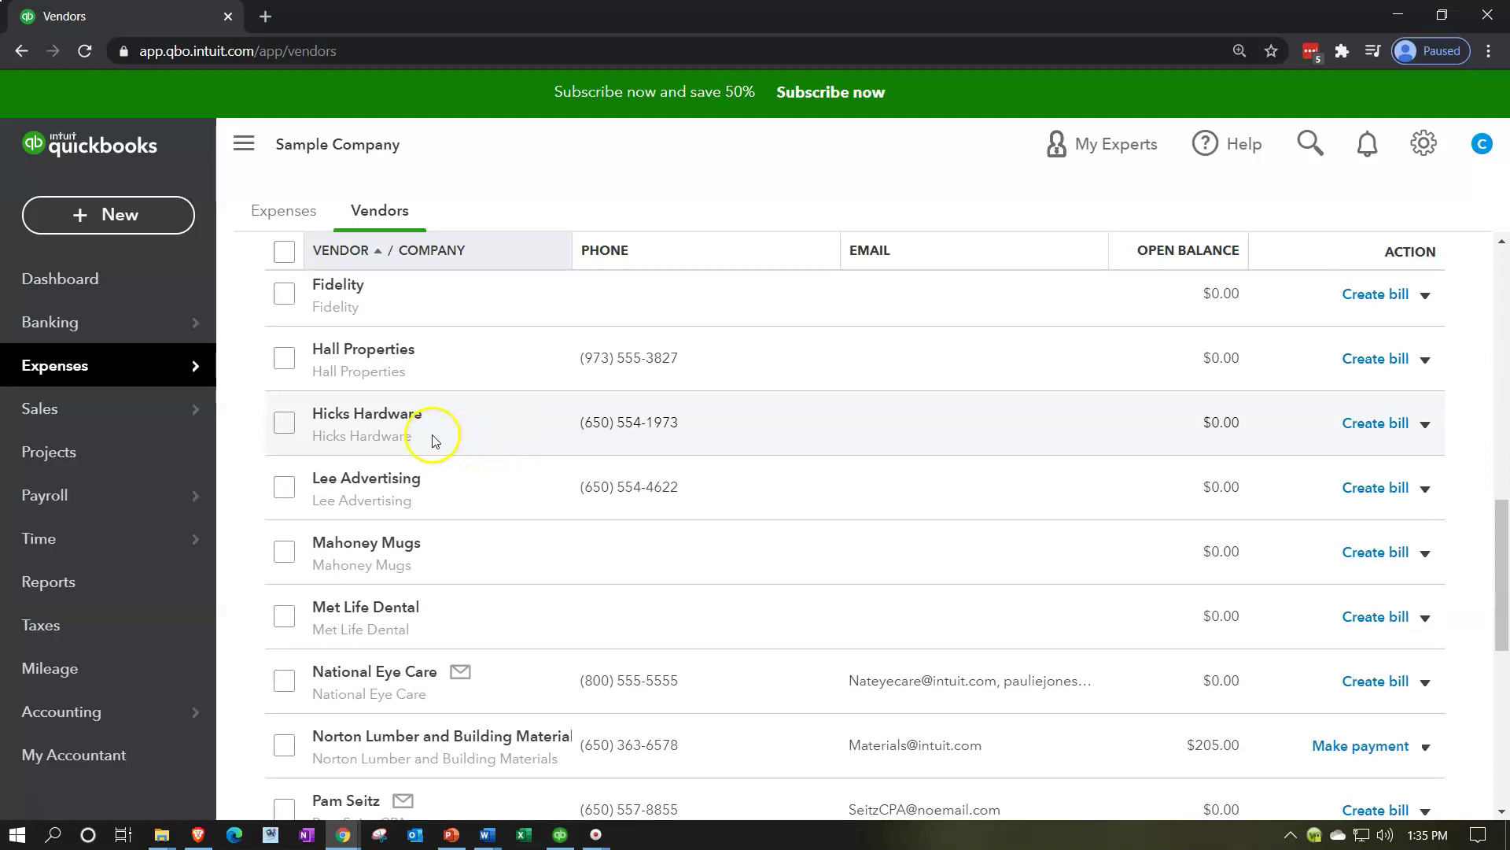
click(506, 438)
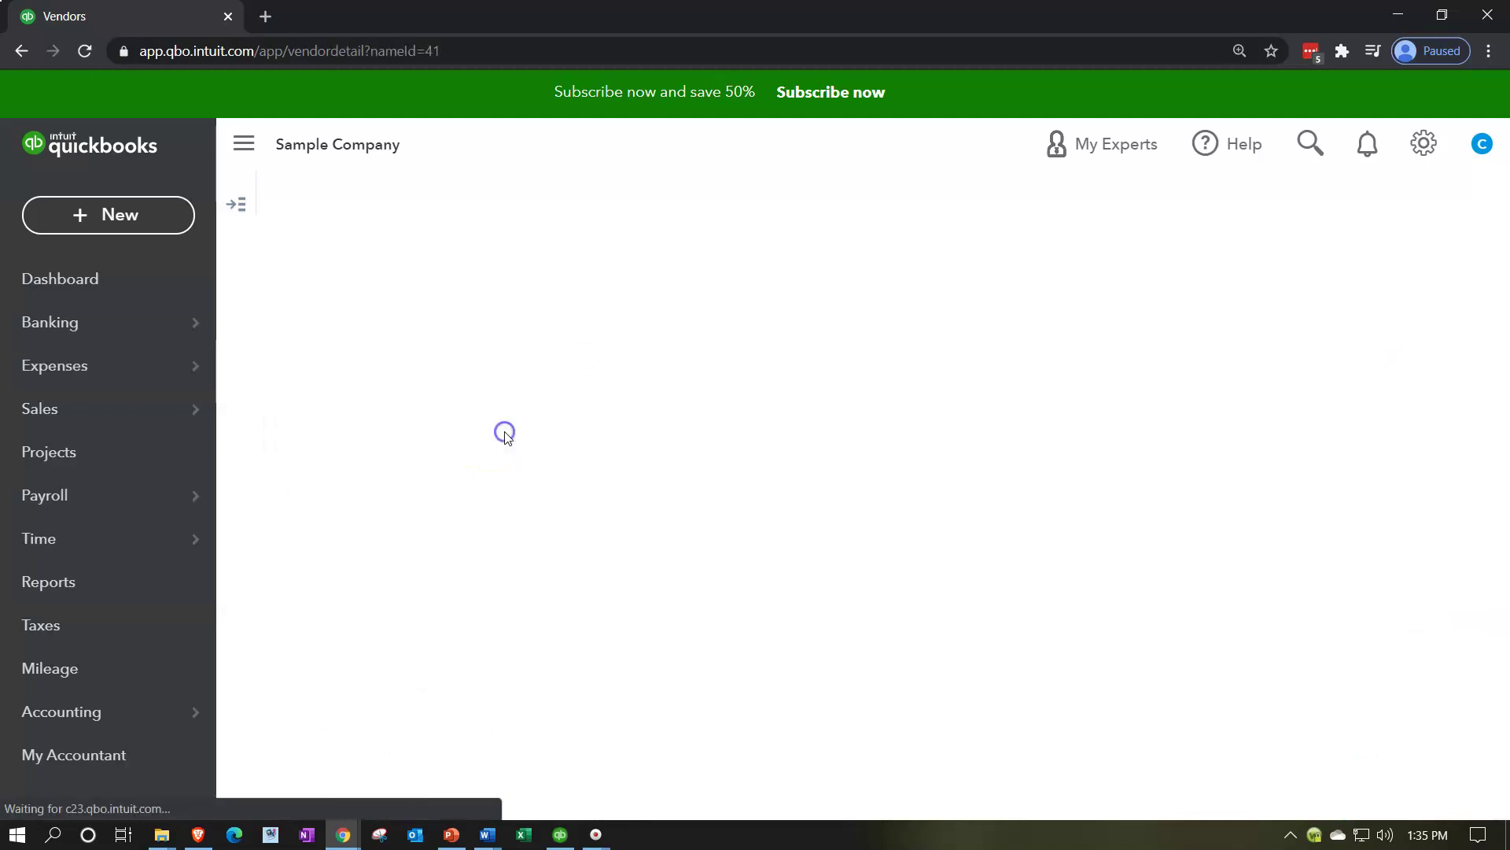
scroll(506, 438, down, 1)
scroll(505, 437, down, 1)
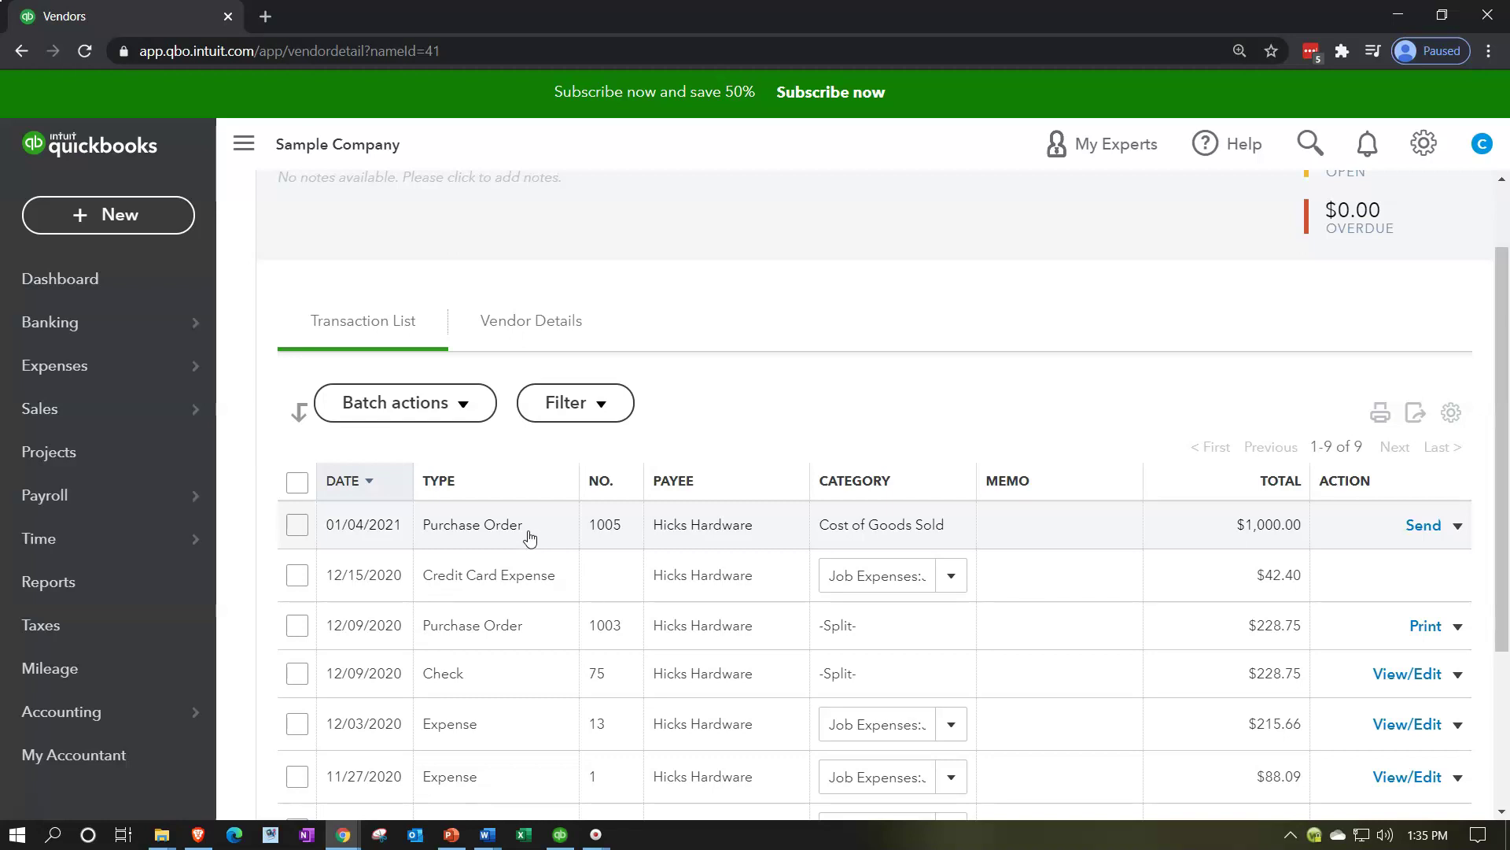
Step: Duplicate the vendor page in a second browser tab and start a new bill there for Hicks Hardware
right_click(156, 14)
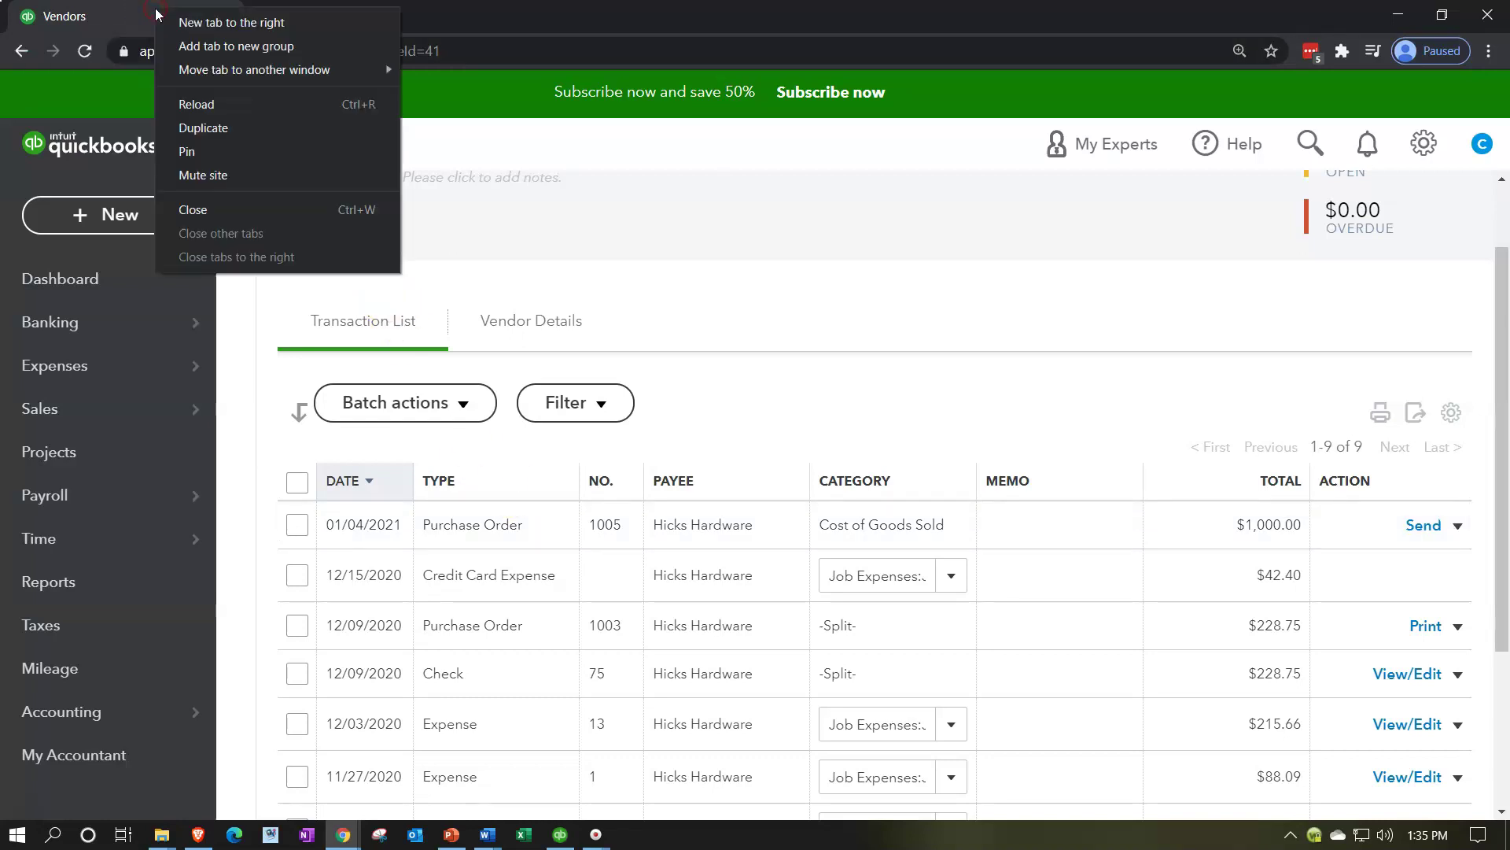
click(225, 129)
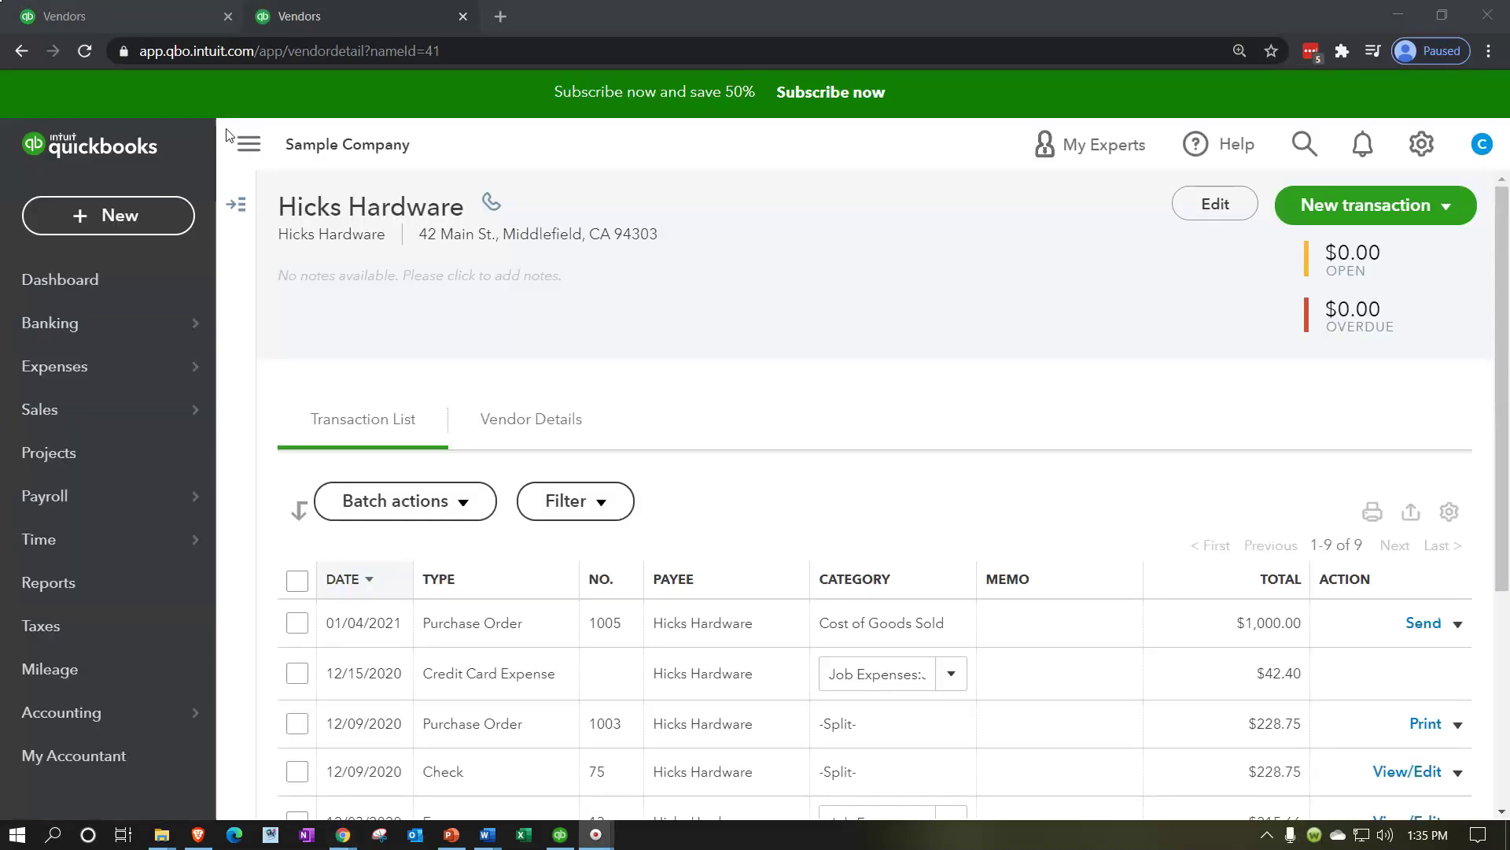
click(170, 235)
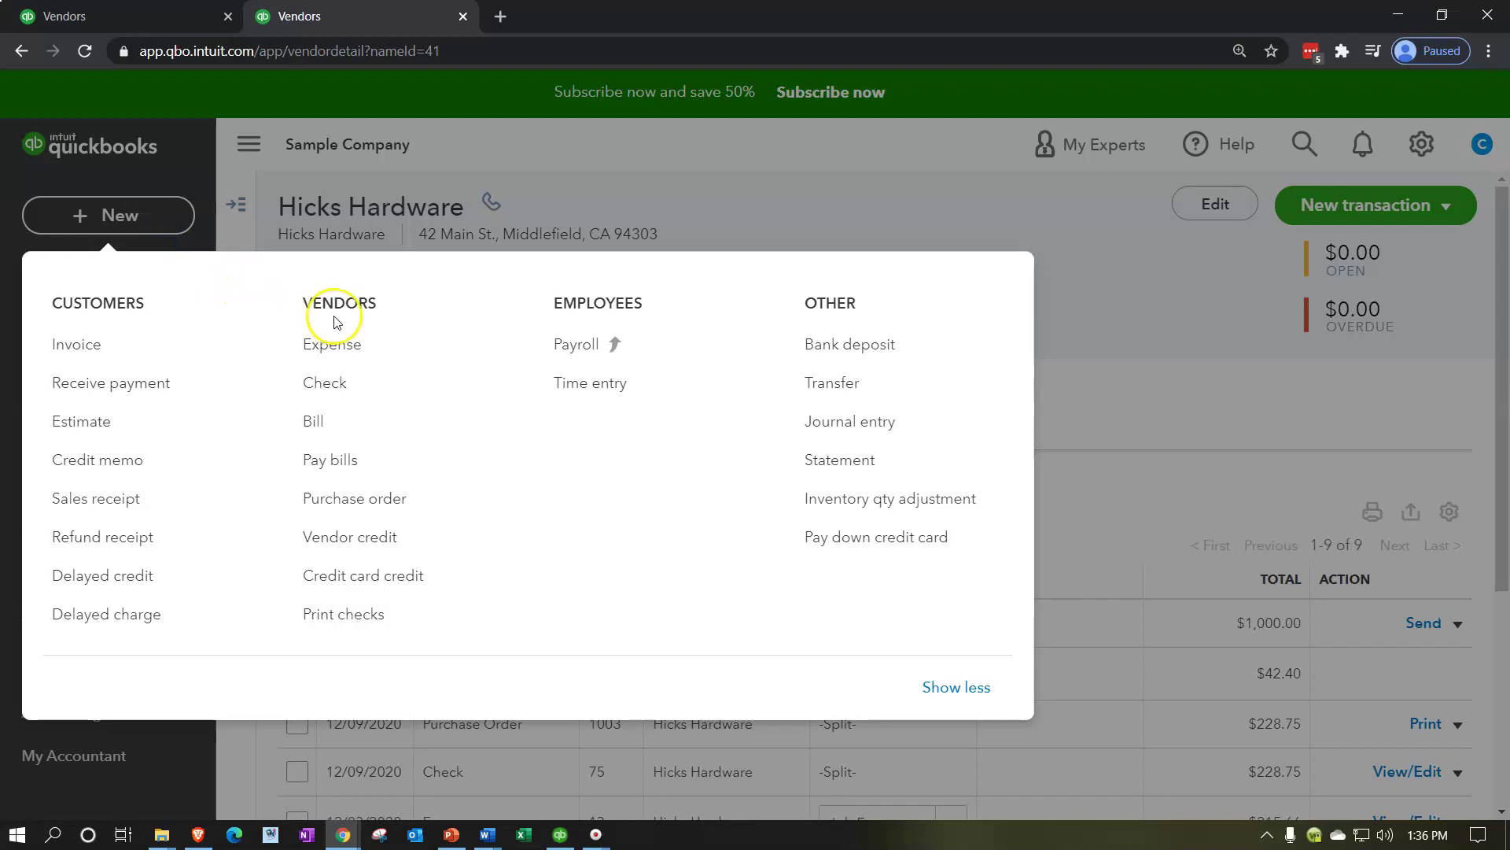
click(325, 435)
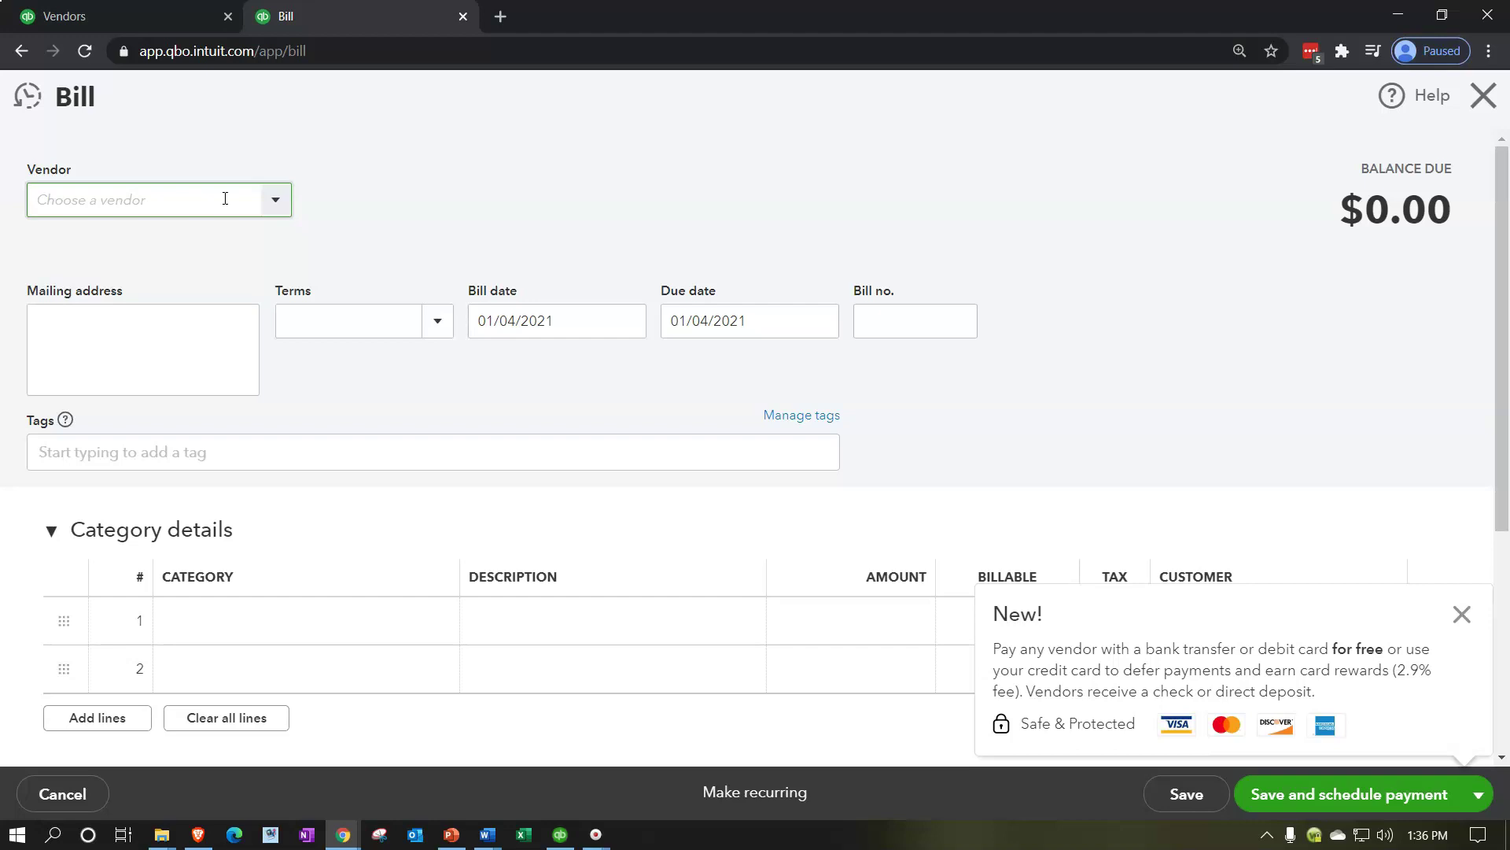
text(hi)
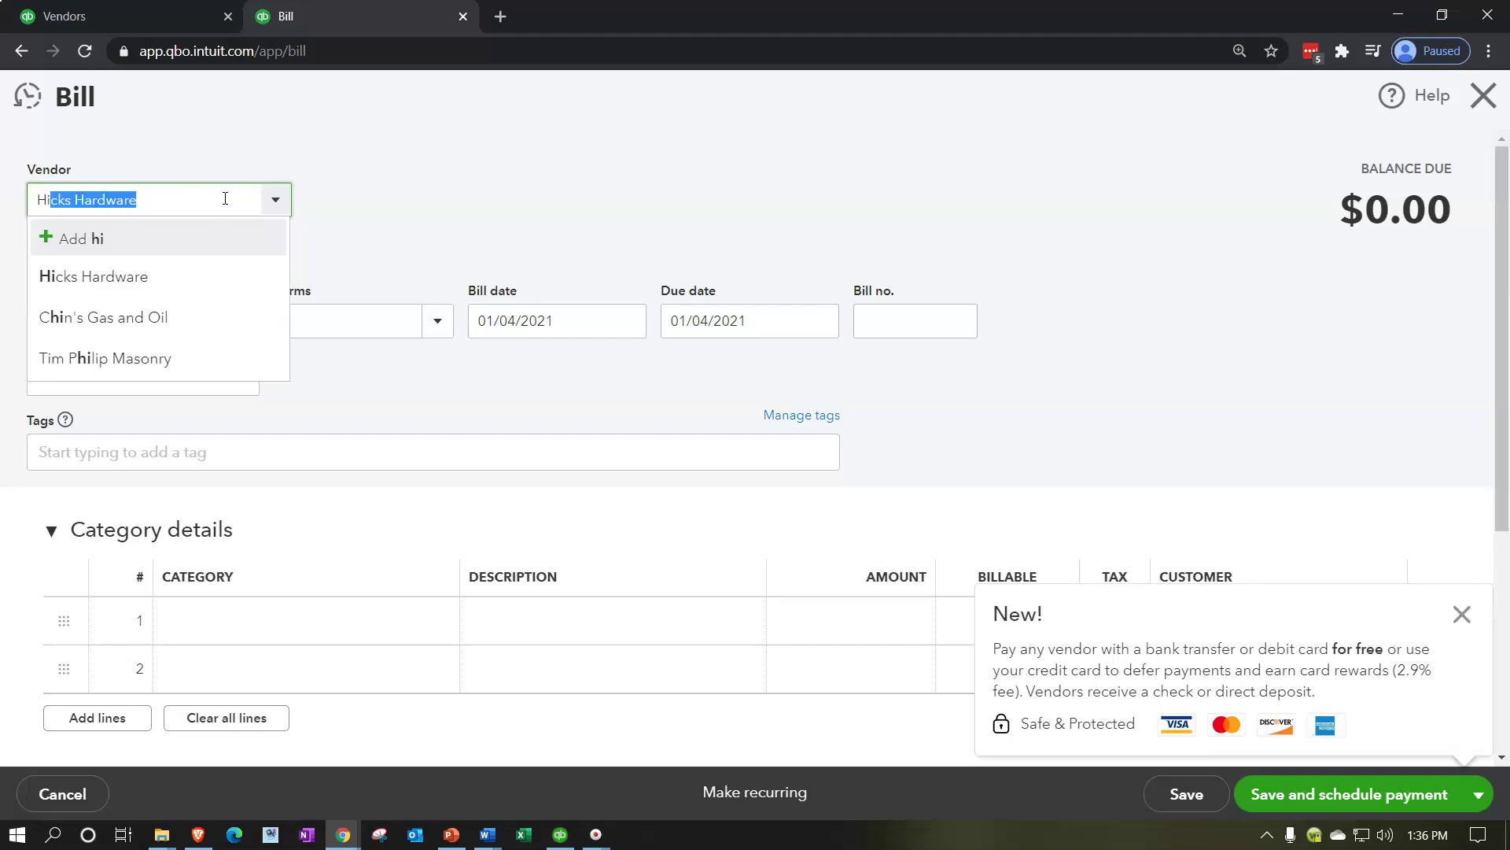
key(Tab)
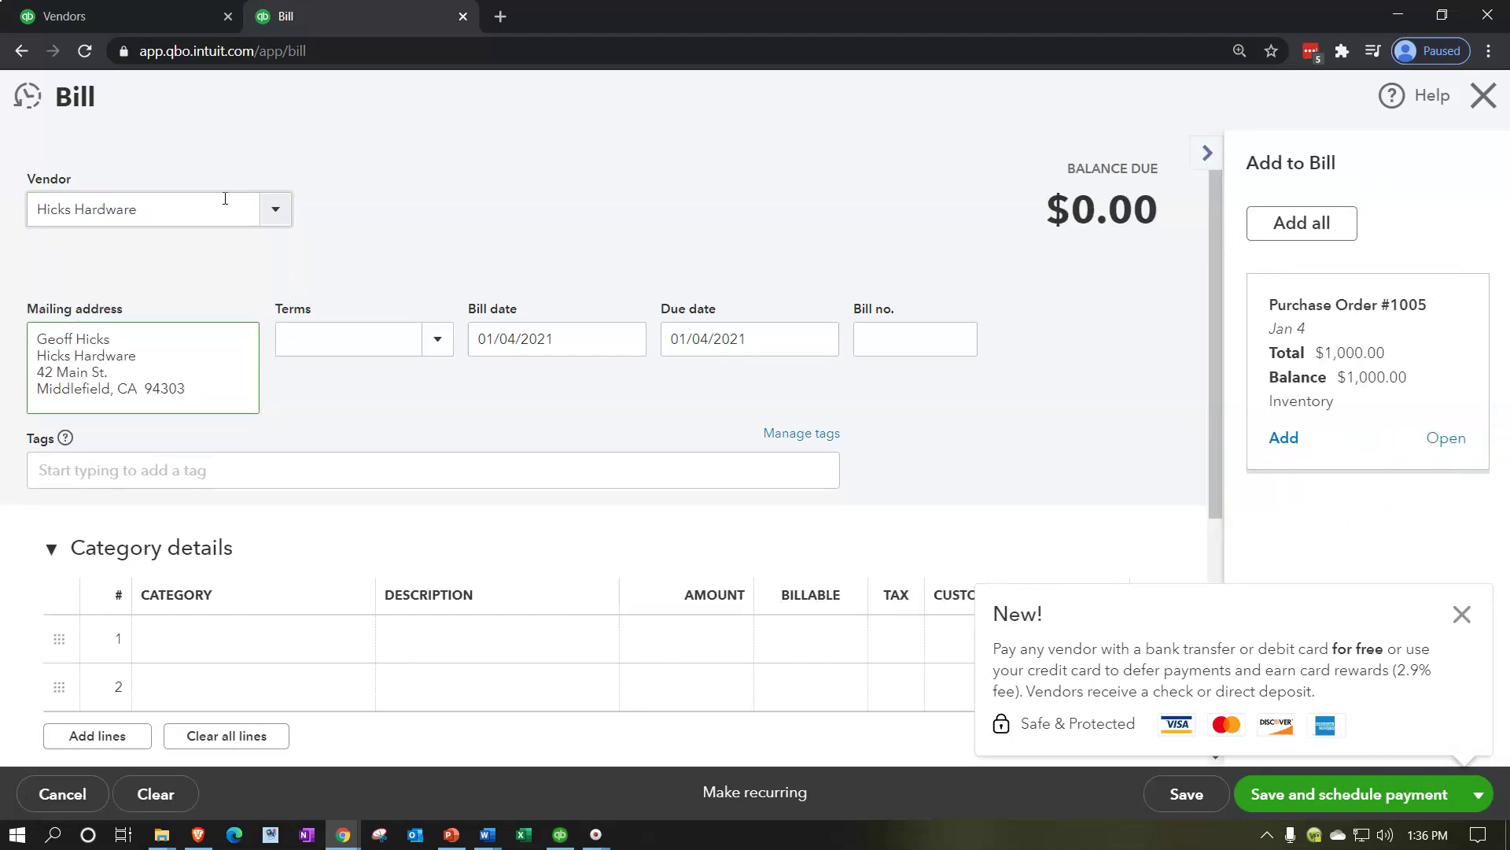
Step: Dismiss the payment promotion and add the vendor's open purchase order to the bill
click(1462, 614)
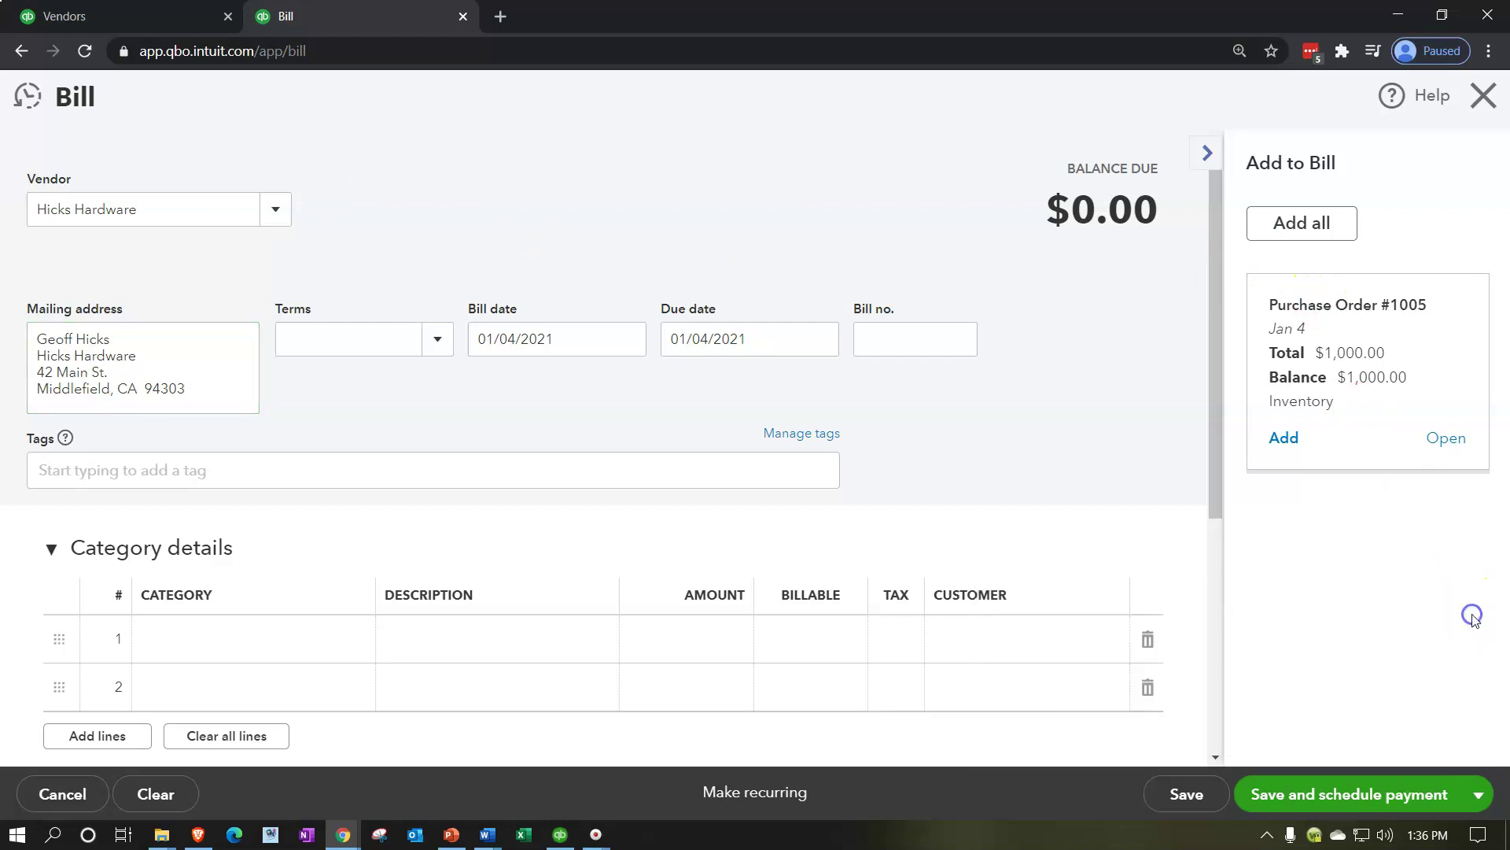
scroll(832, 643, down, 5)
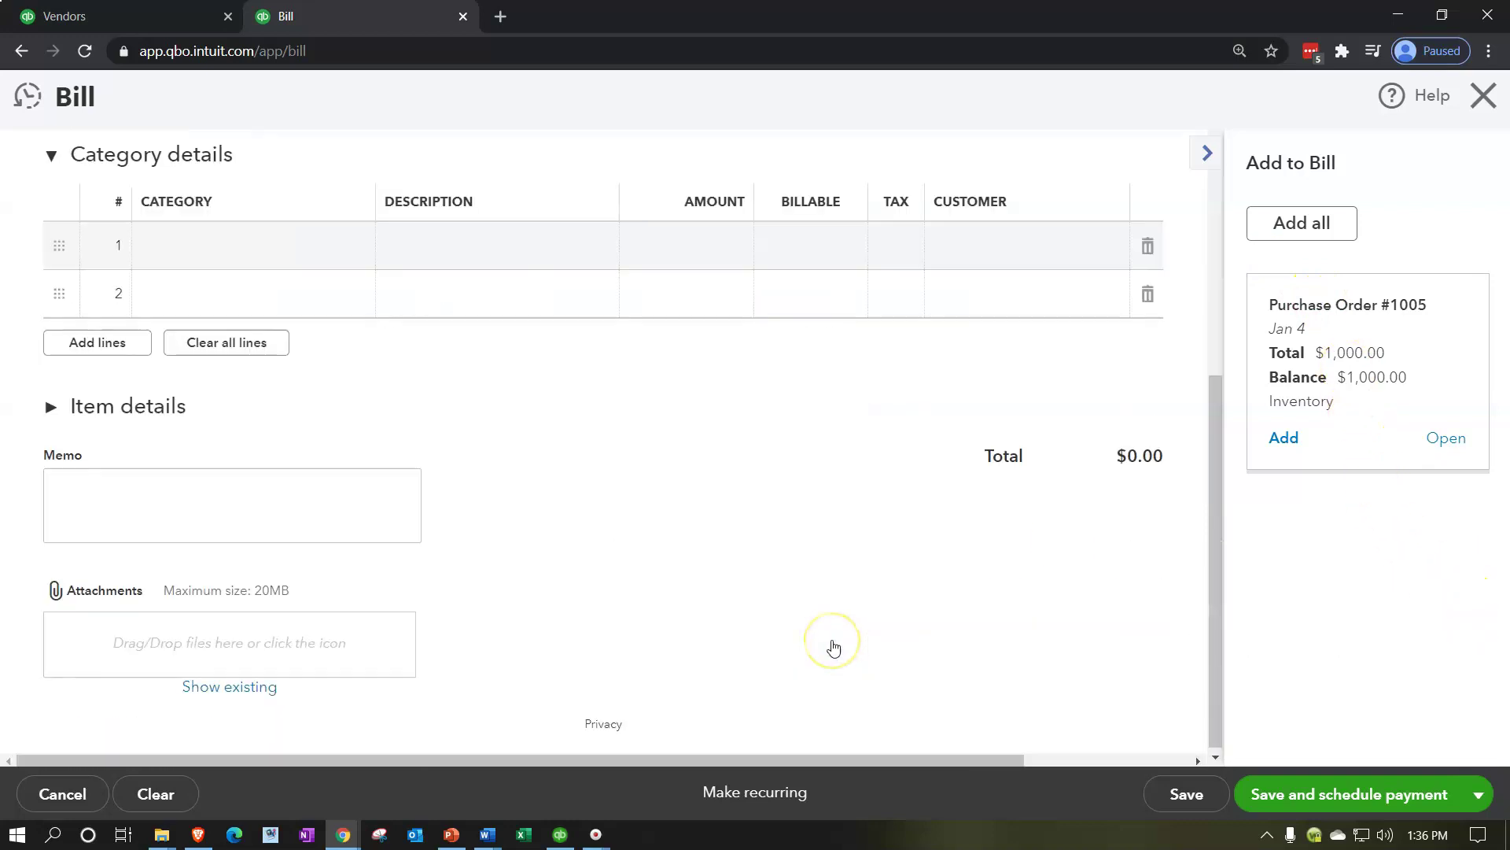
scroll(835, 644, up, 5)
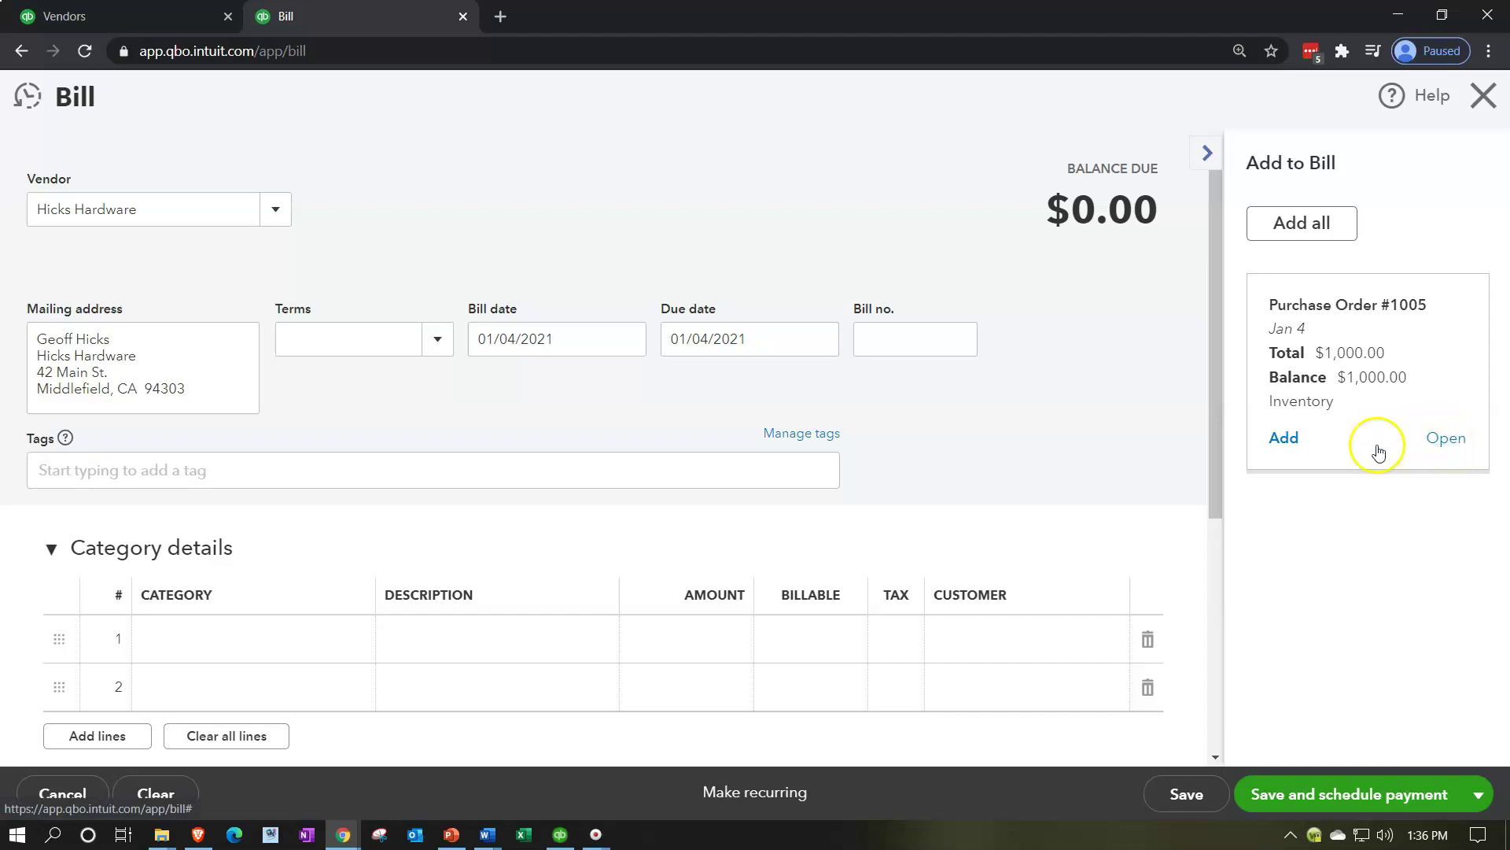
click(1284, 438)
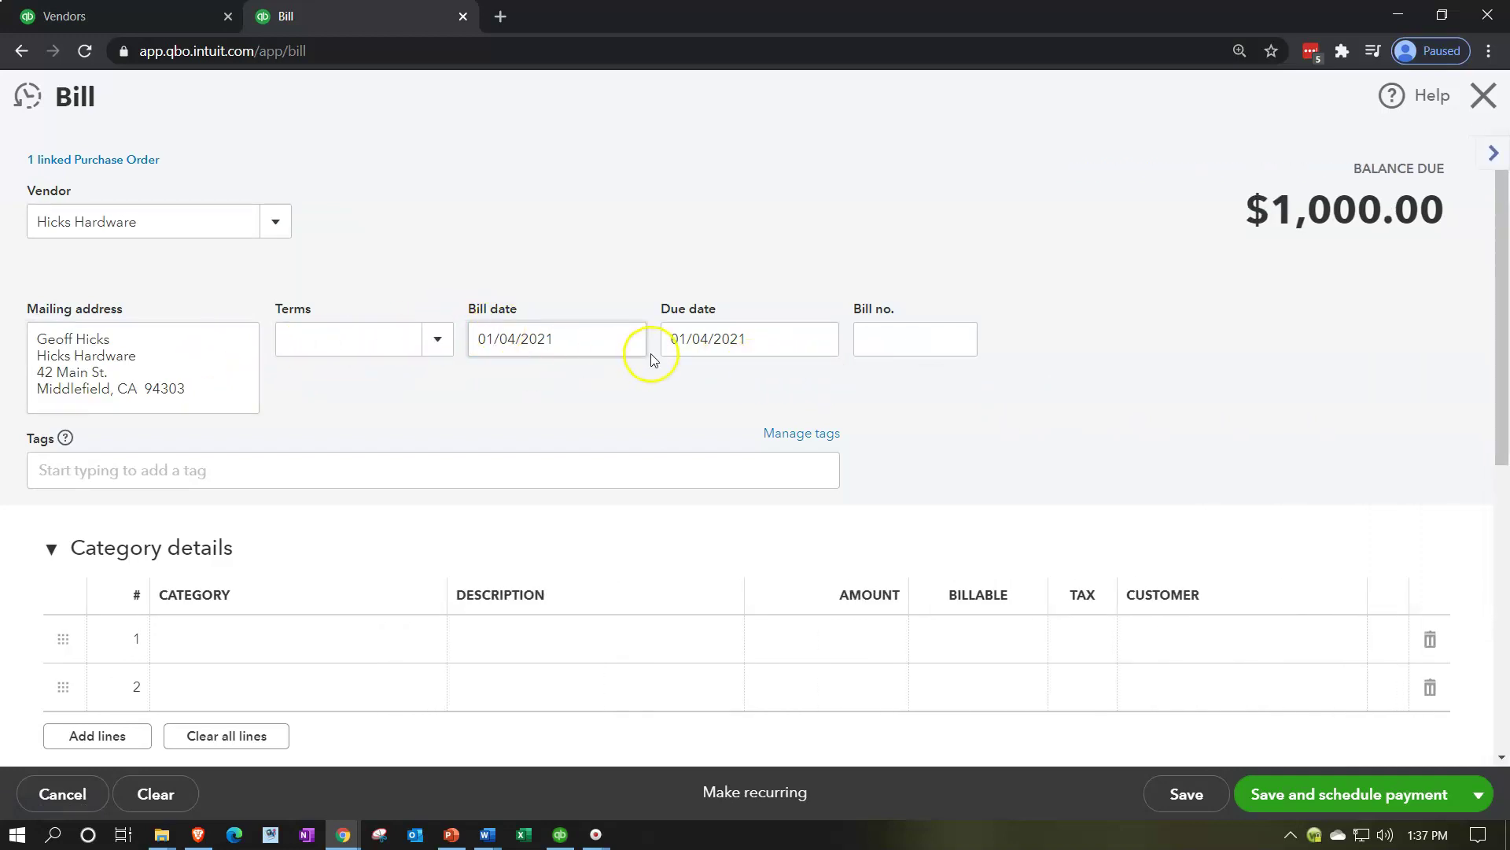
Step: Examine the category details, item details and total of the bill linked to the purchase order
scroll(728, 329, down, 2)
scroll(724, 331, down, 3)
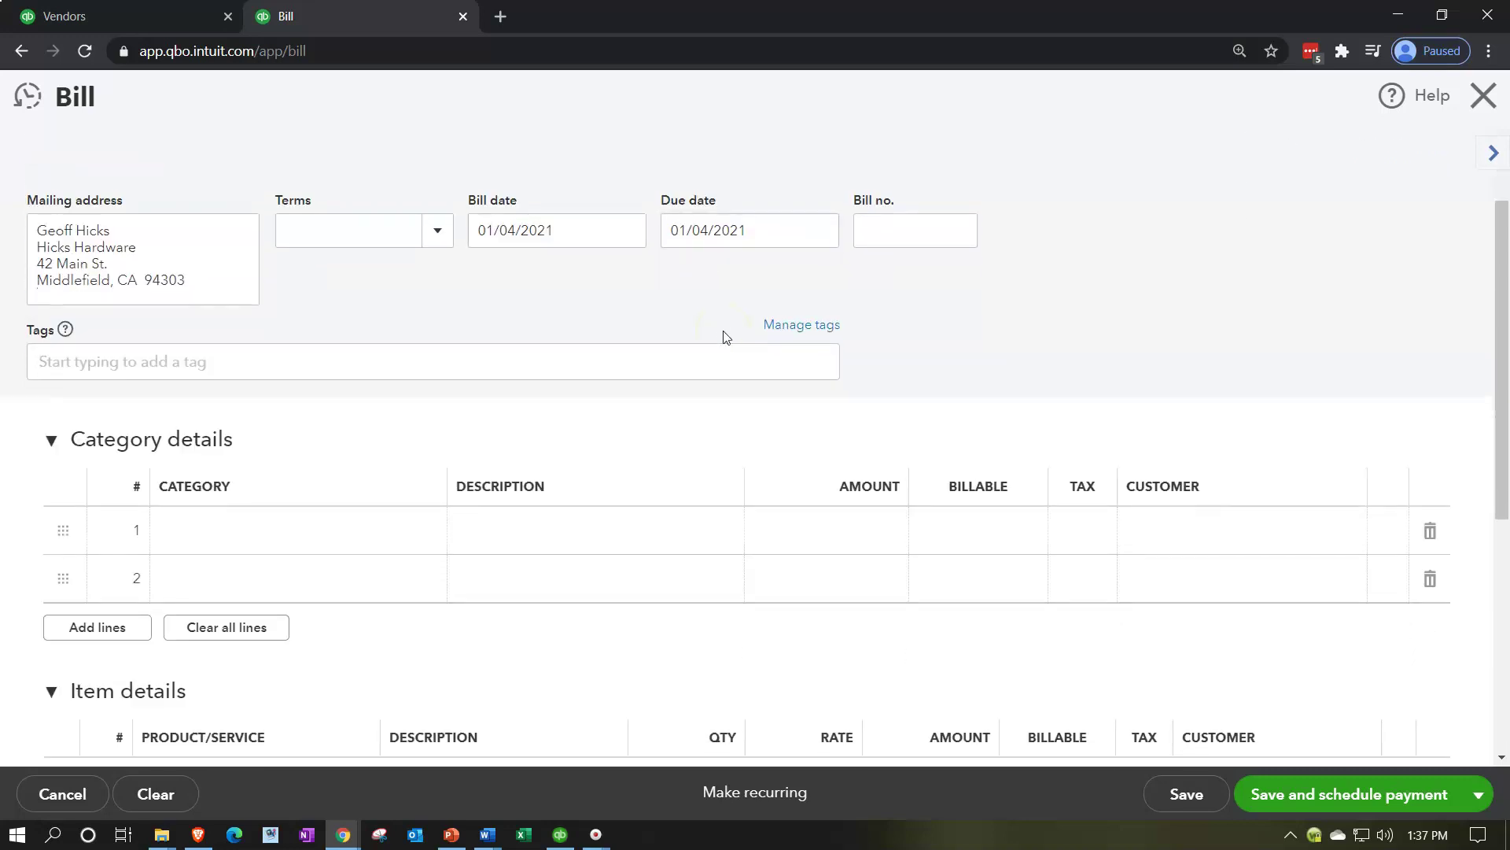
scroll(725, 340, down, 2)
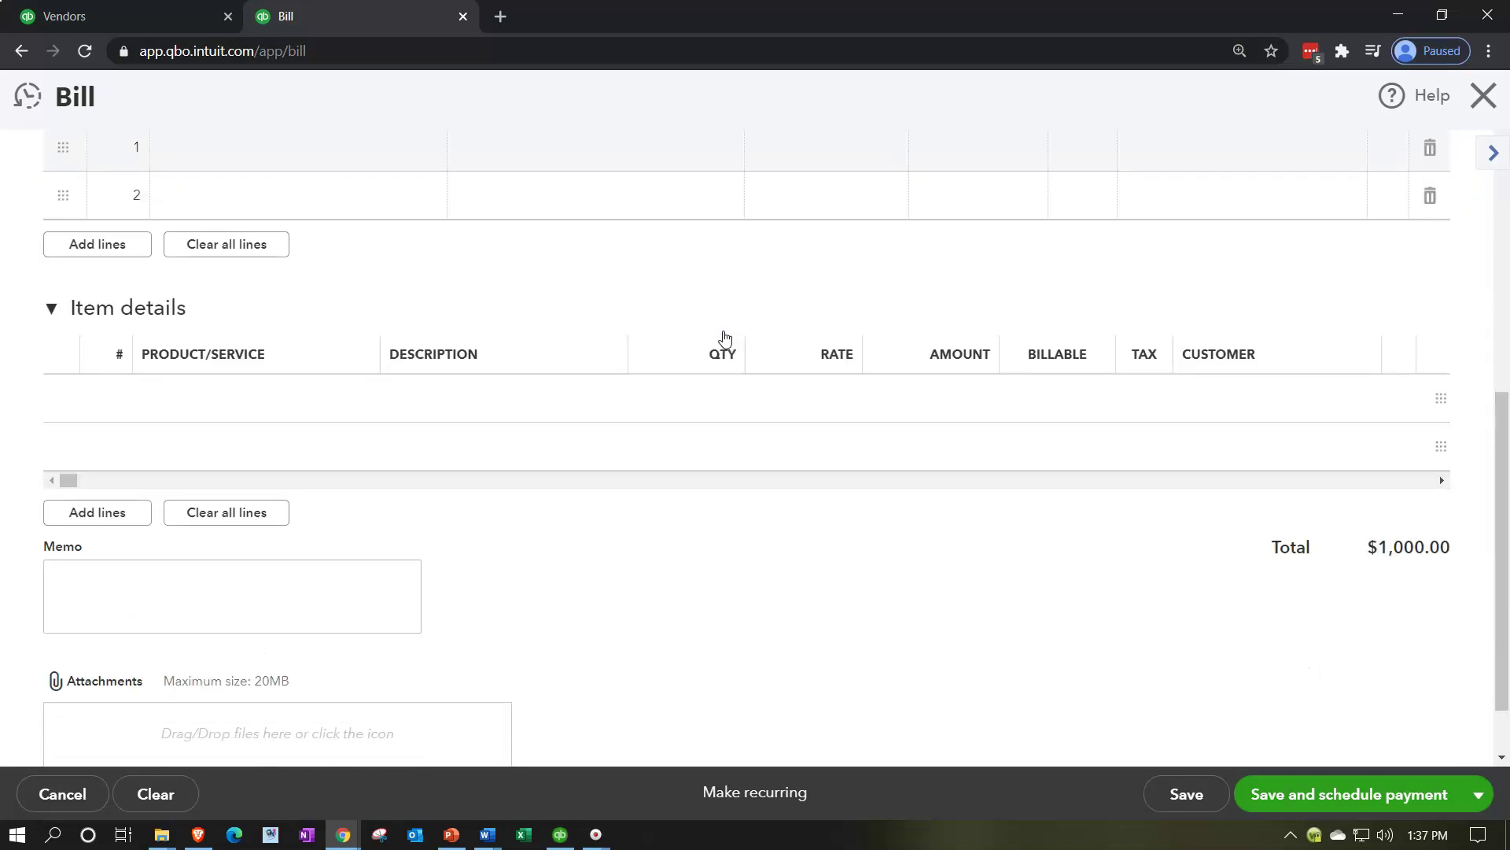
scroll(724, 338, down, 1)
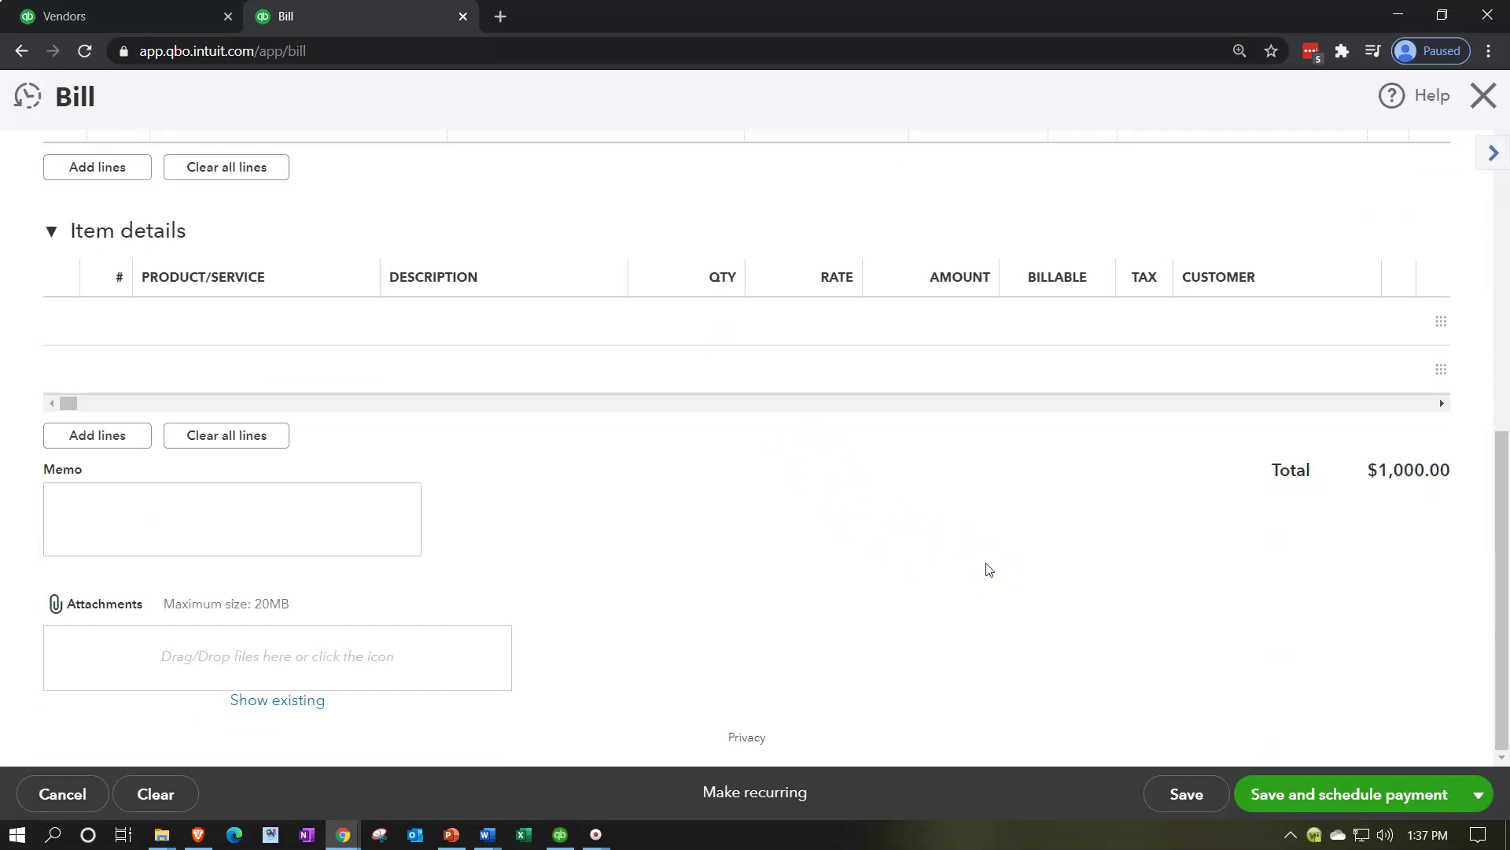
scroll(991, 558, up, 3)
click(276, 539)
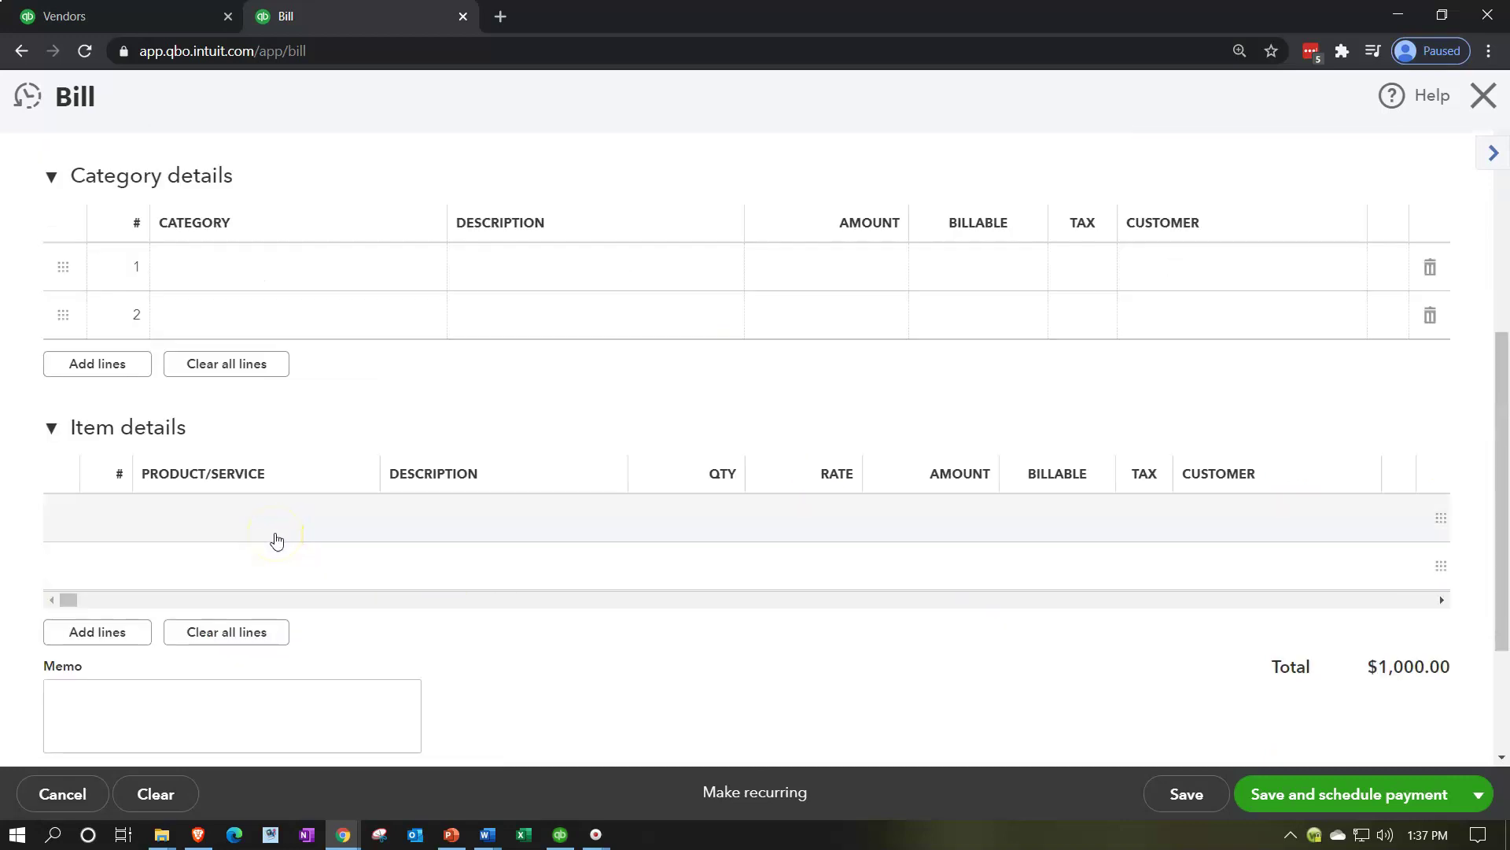
click(319, 529)
click(348, 522)
scroll(1412, 688, up, 4)
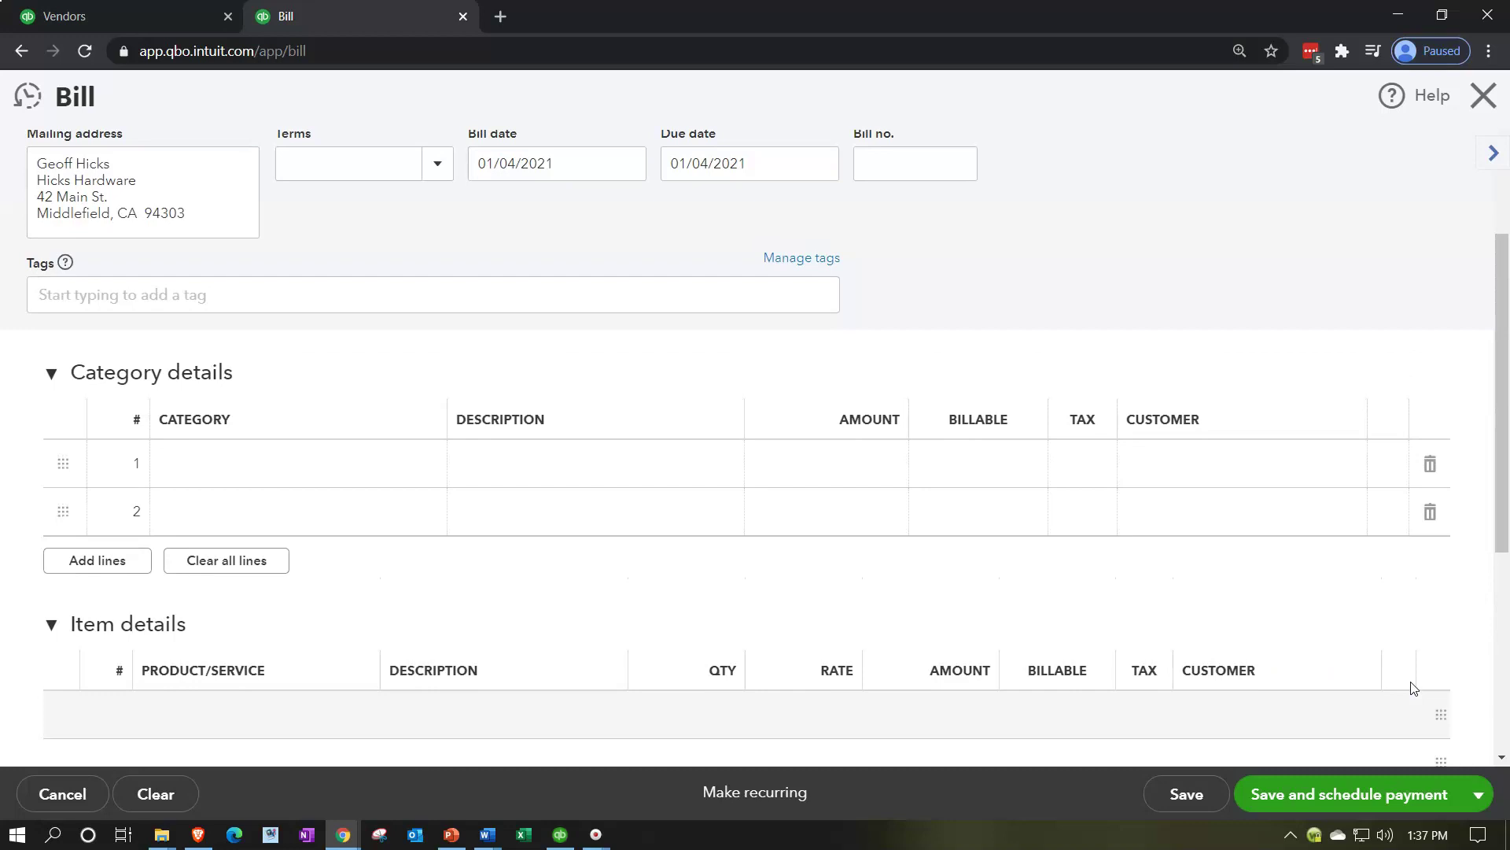
scroll(1412, 688, down, 1)
scroll(1414, 688, down, 2)
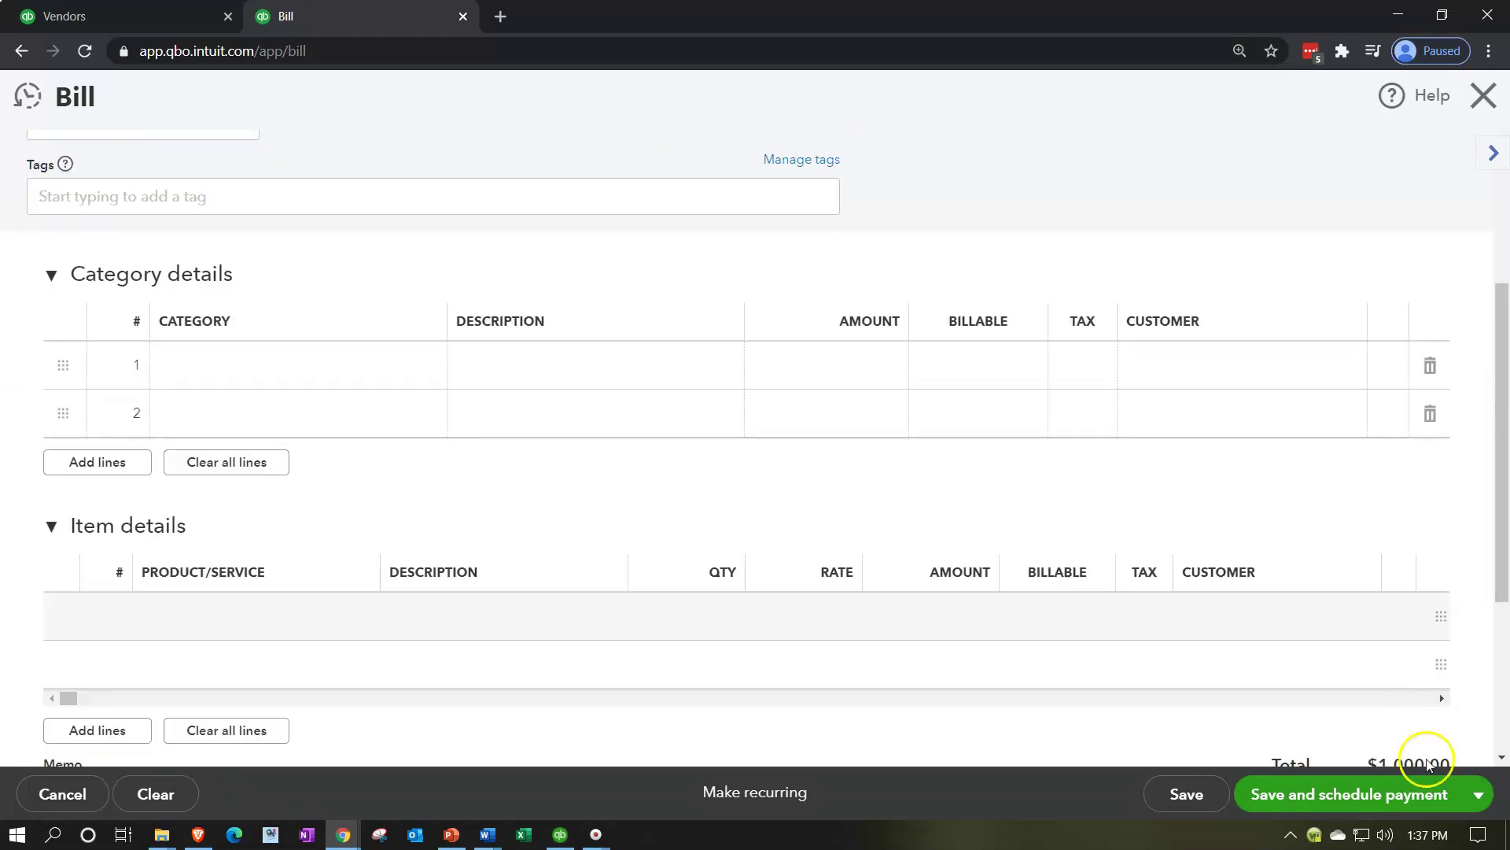
Step: Save and close the bill, and check the bill and purchase order in Hicks Hardware's transaction list
click(1479, 794)
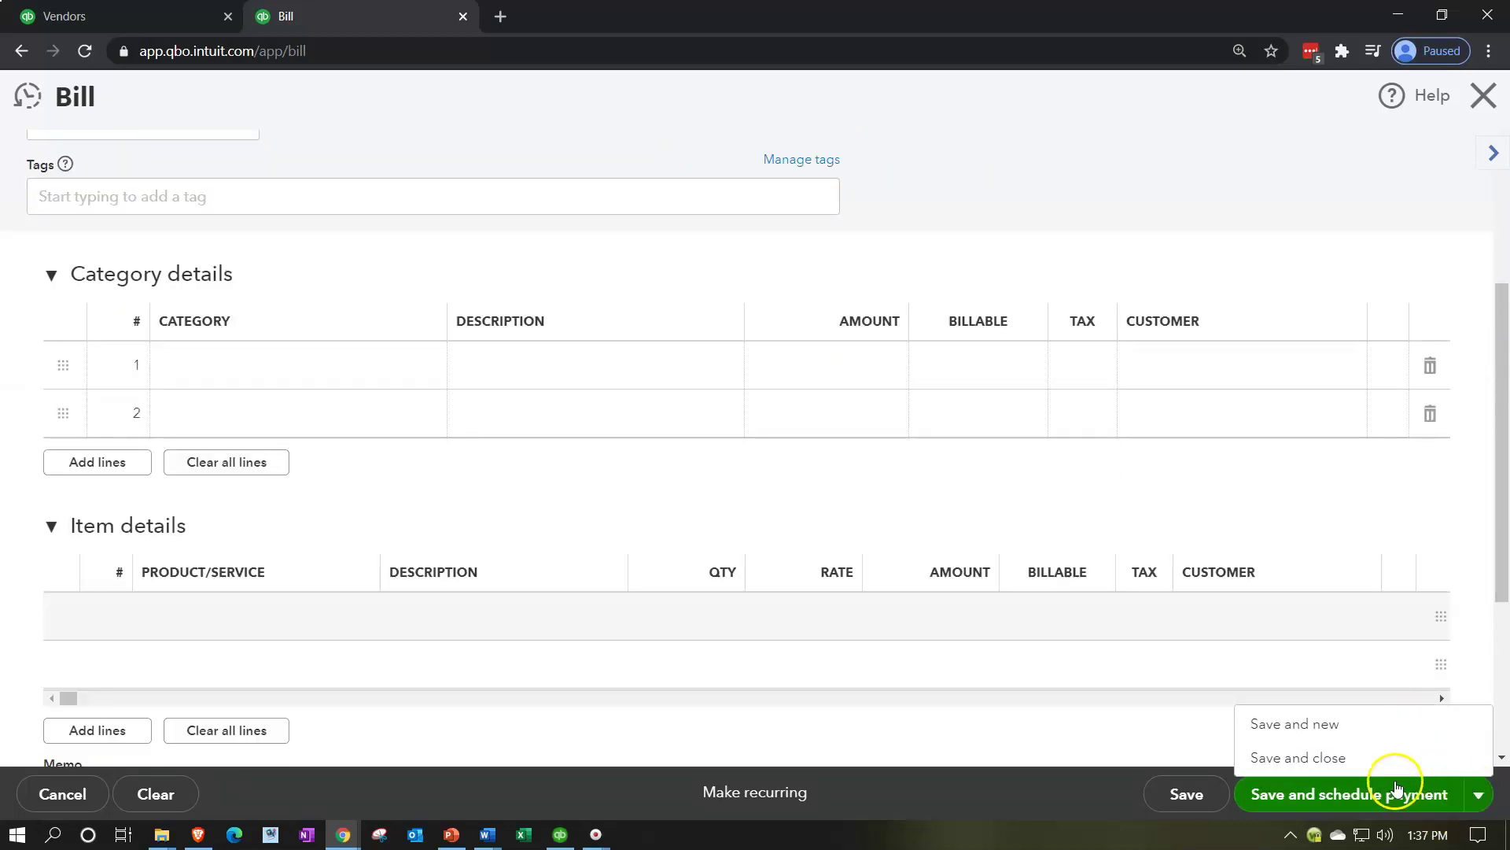
click(1342, 759)
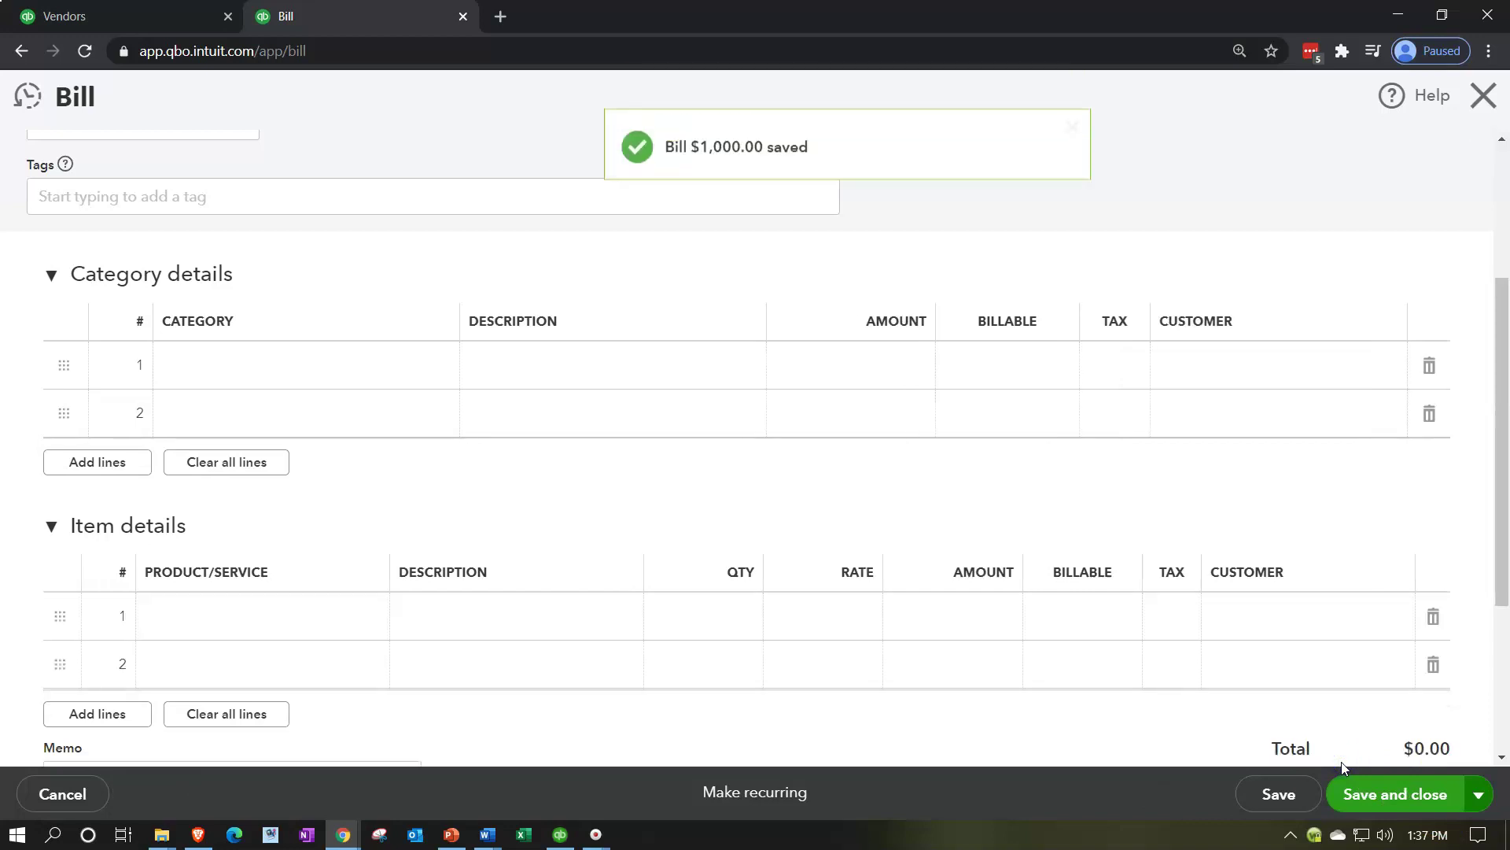
click(1484, 96)
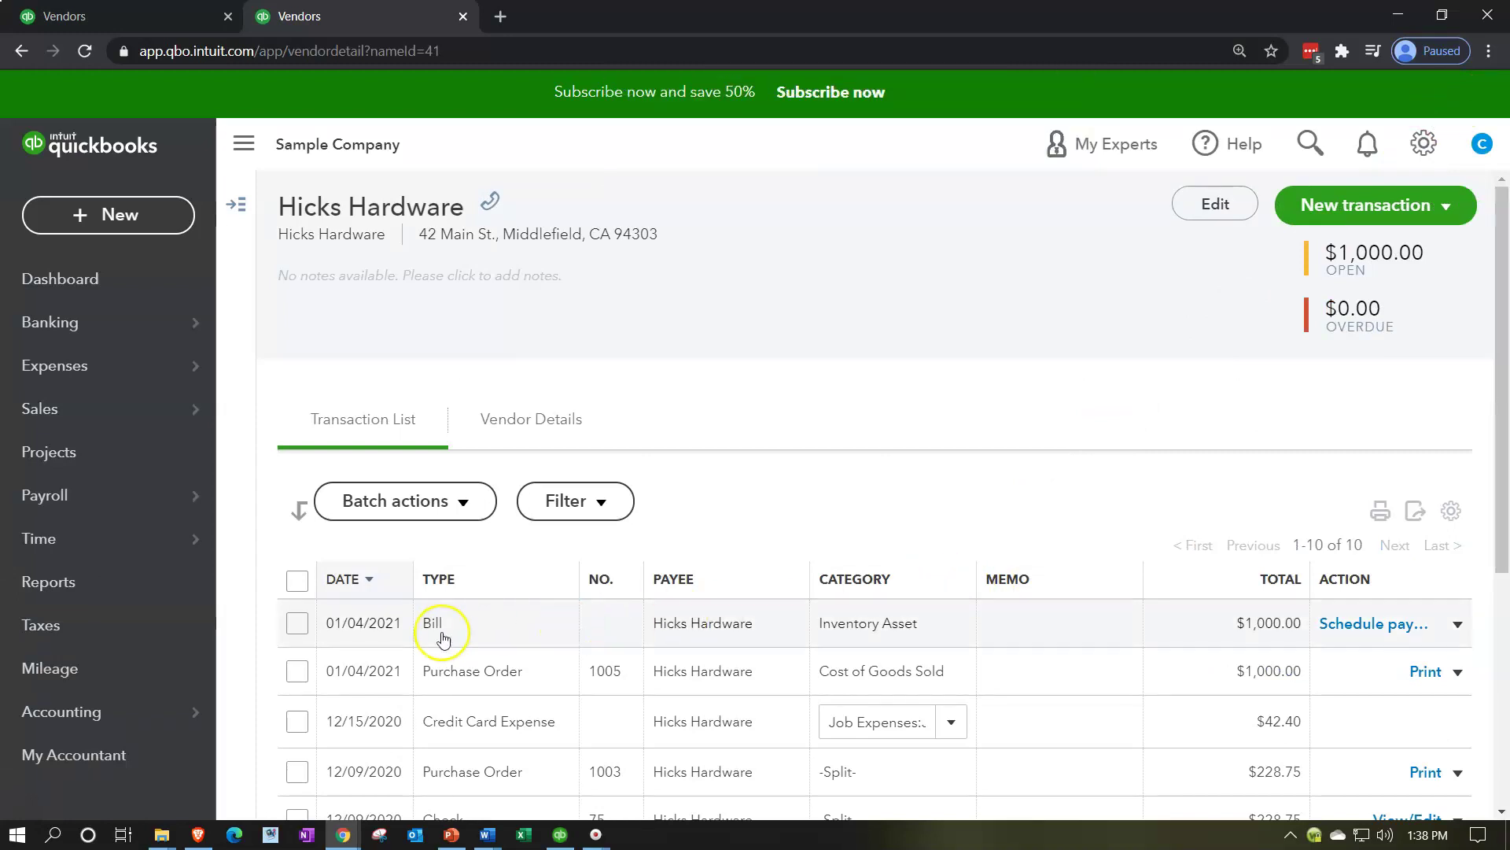
click(455, 675)
click(463, 693)
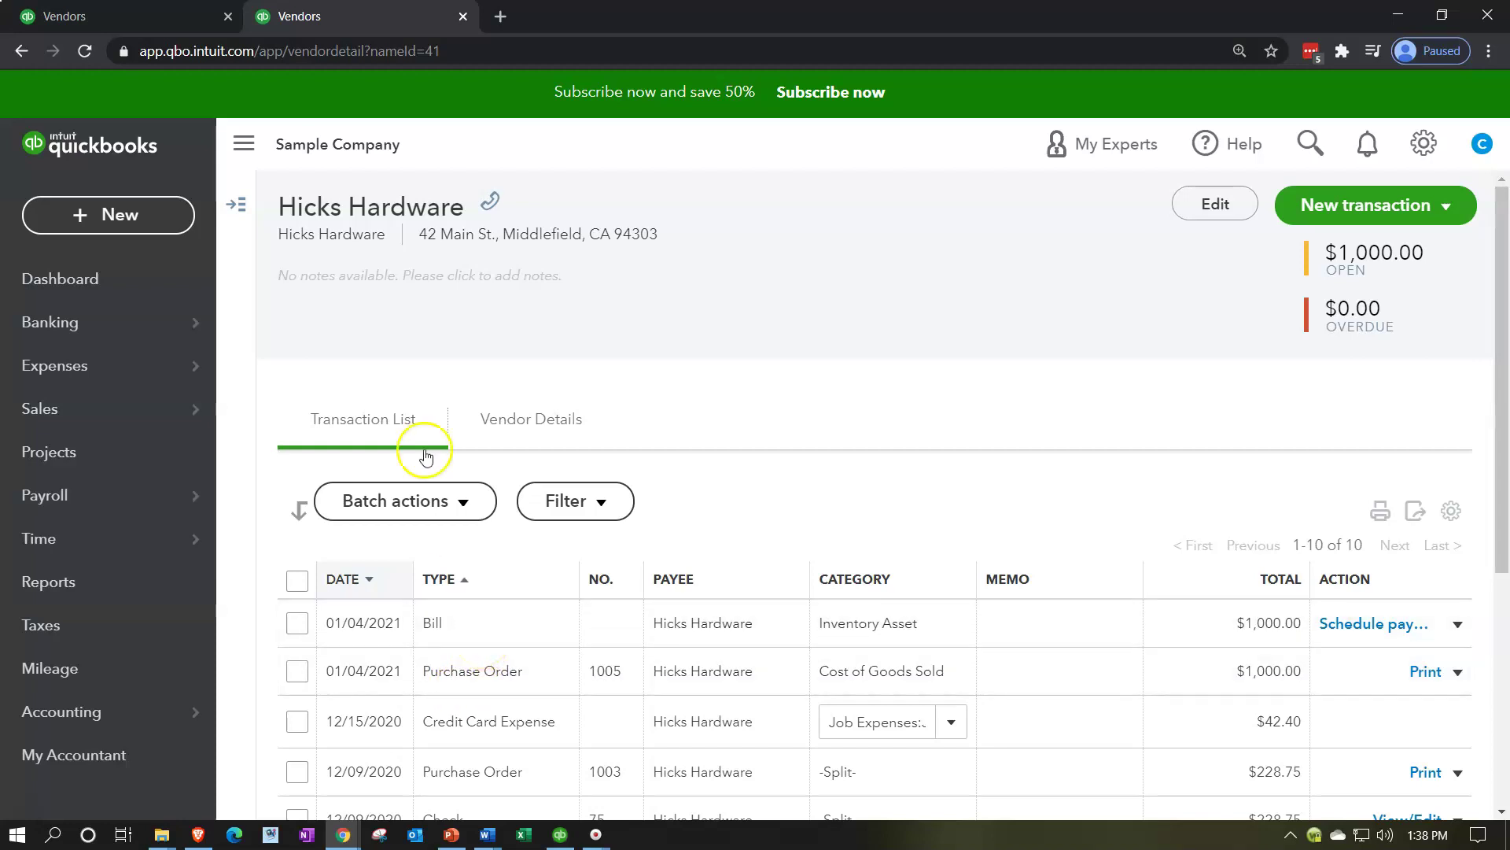
Step: Return to the original browser tab and review the expense transactions filtered to open purchase orders
click(154, 29)
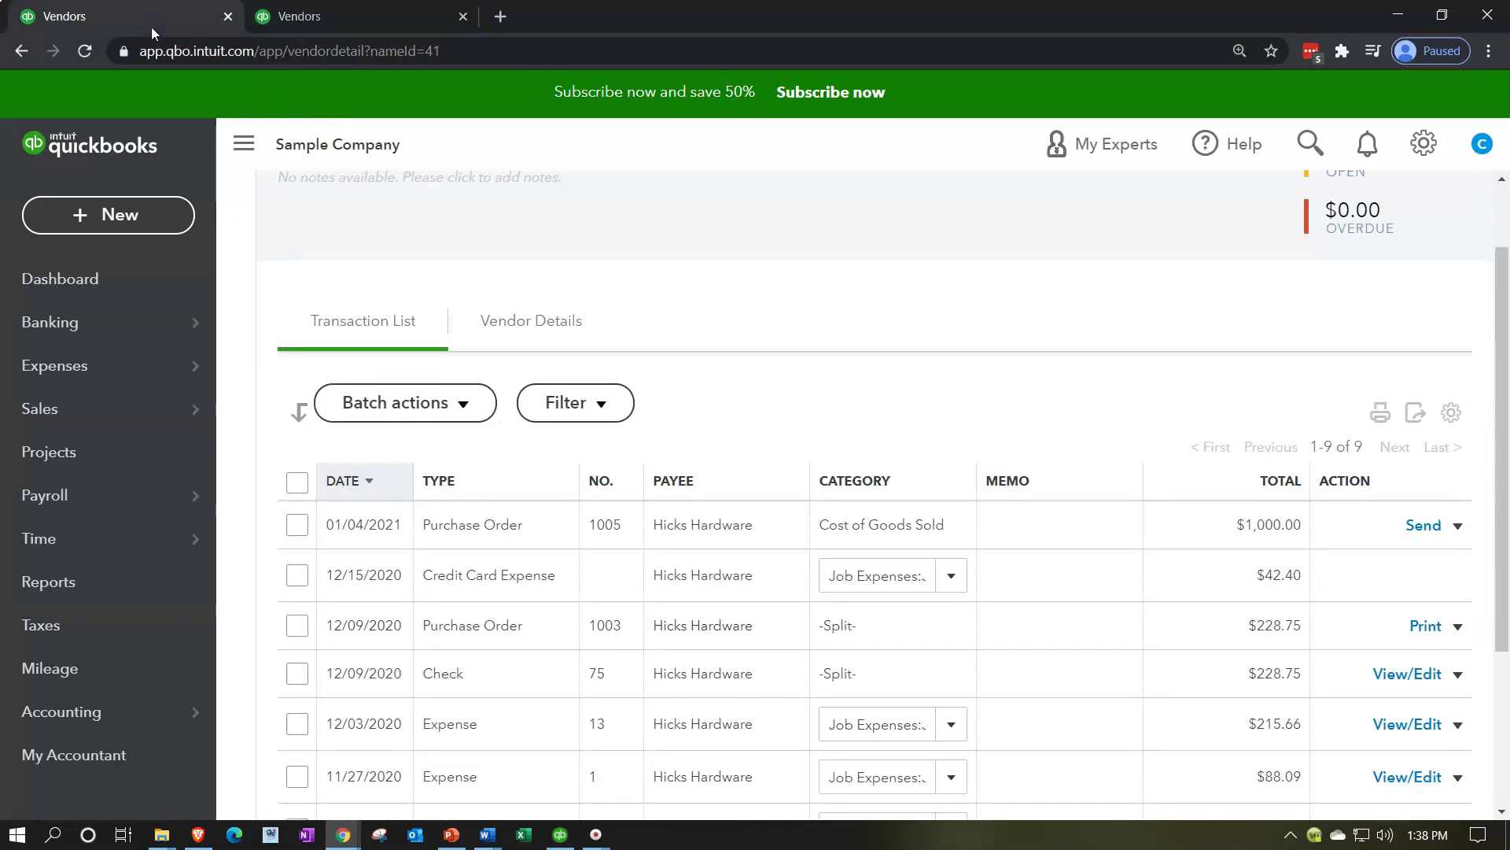
scroll(360, 494, up, 2)
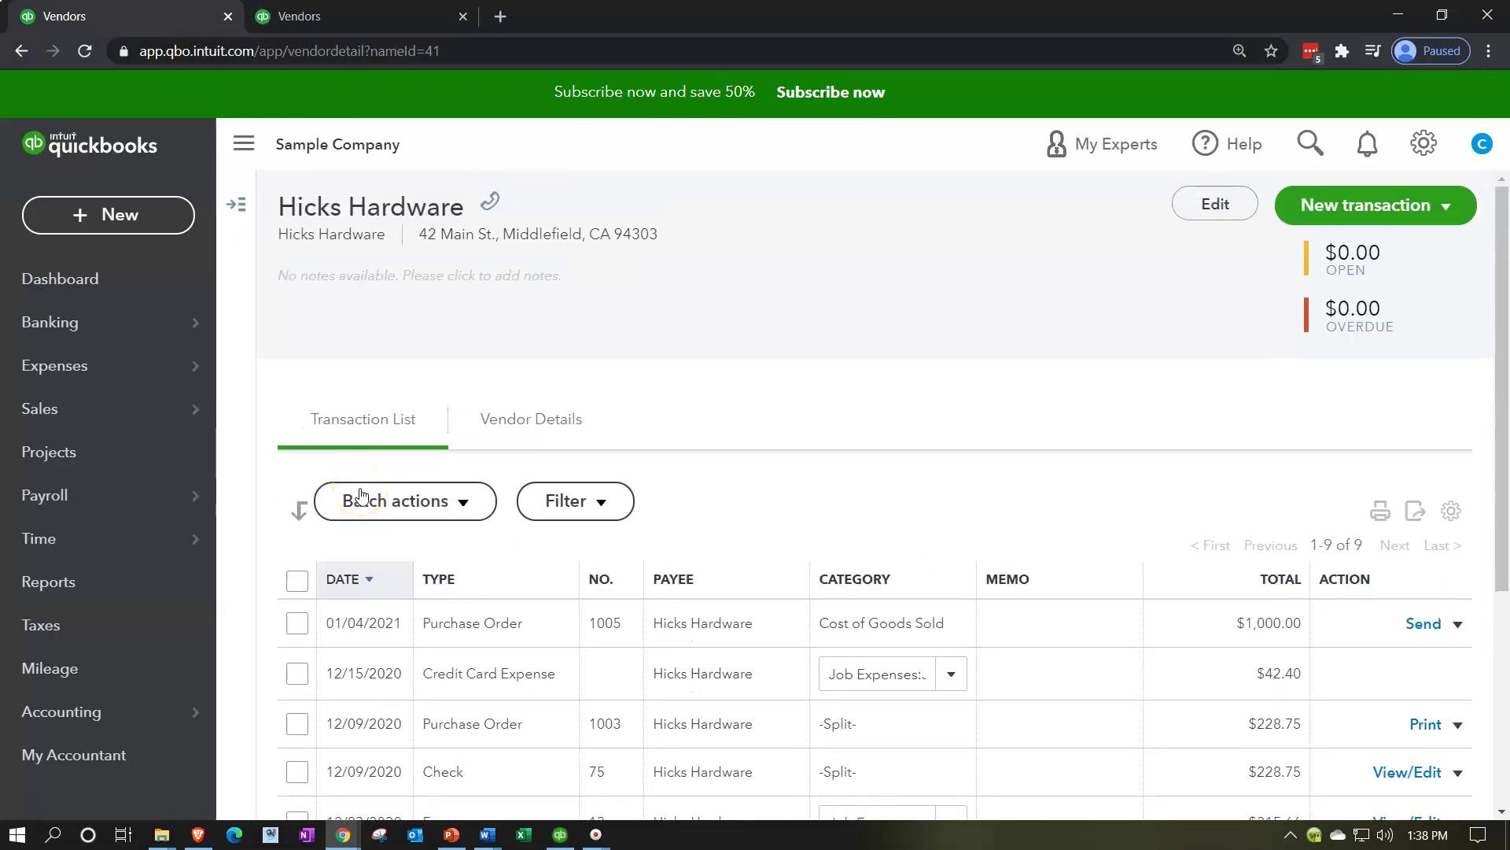
click(362, 507)
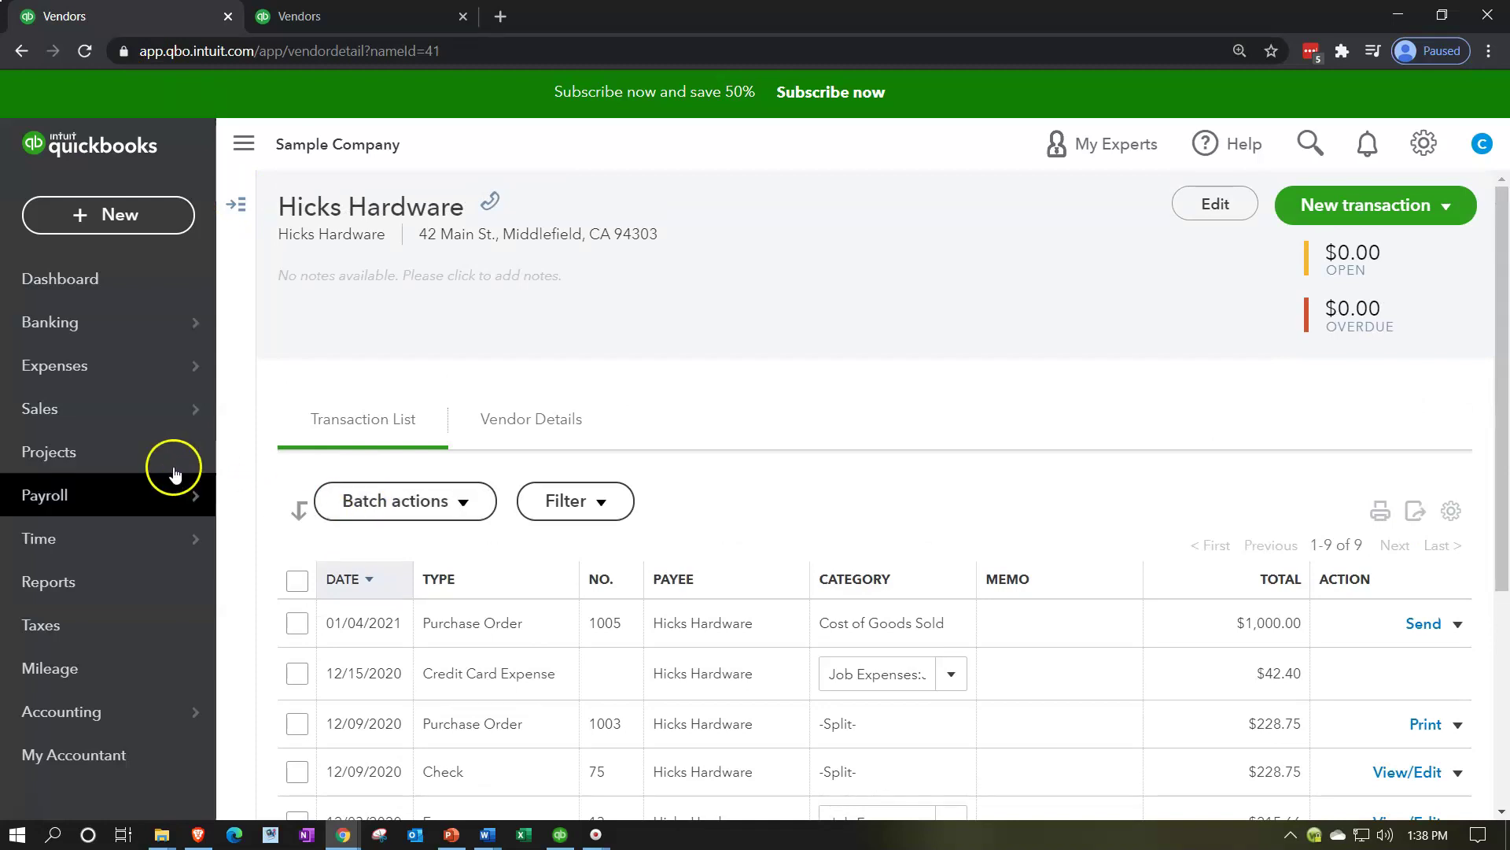
click(94, 374)
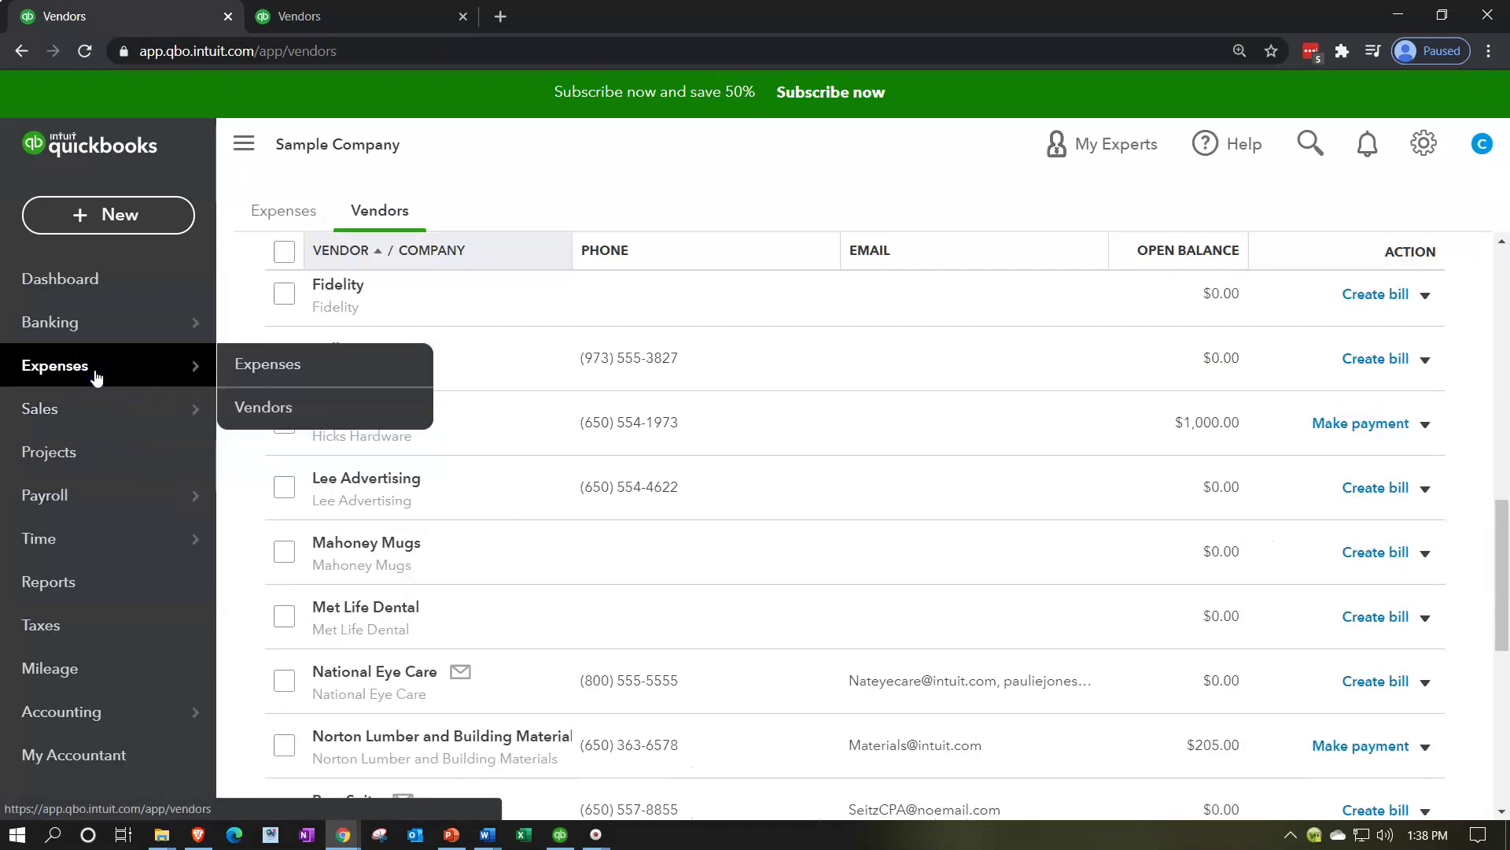
click(275, 219)
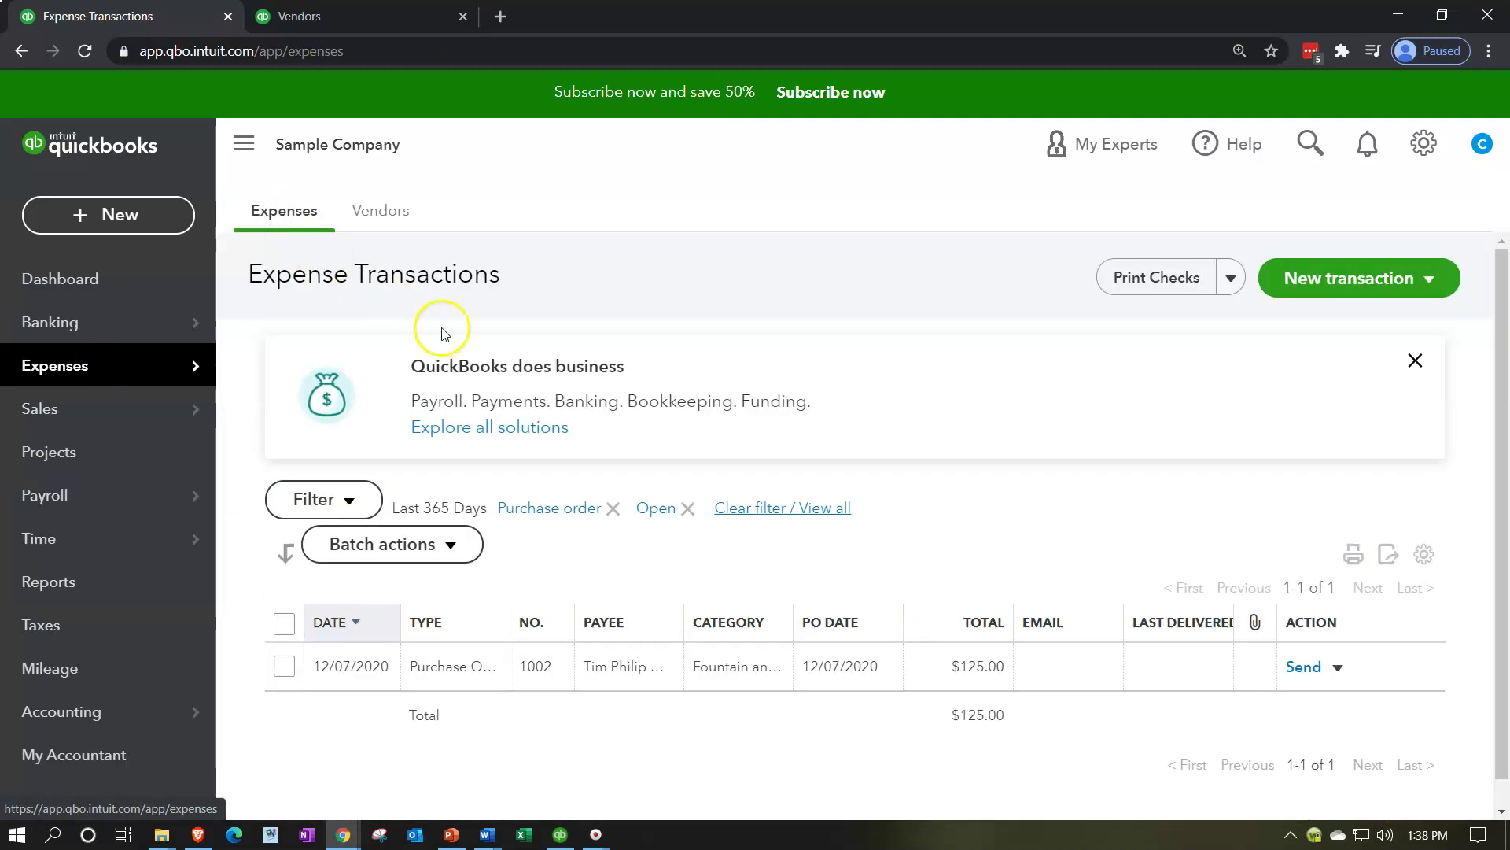
scroll(438, 263, down, 1)
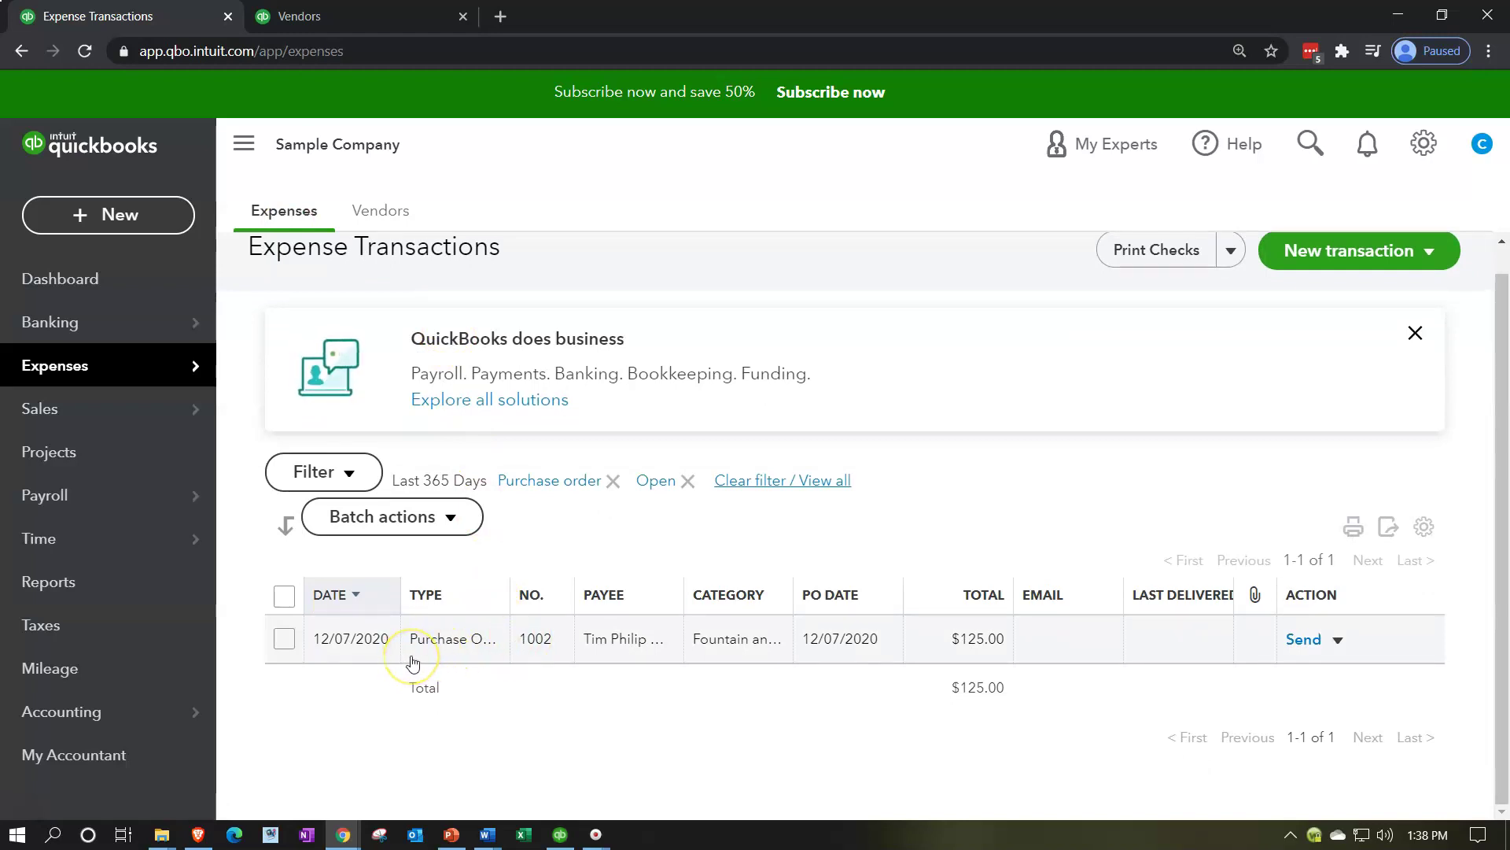
Step: Copy the listed open $125 purchase order to a bill and review its Rock Fountain item line
click(1337, 639)
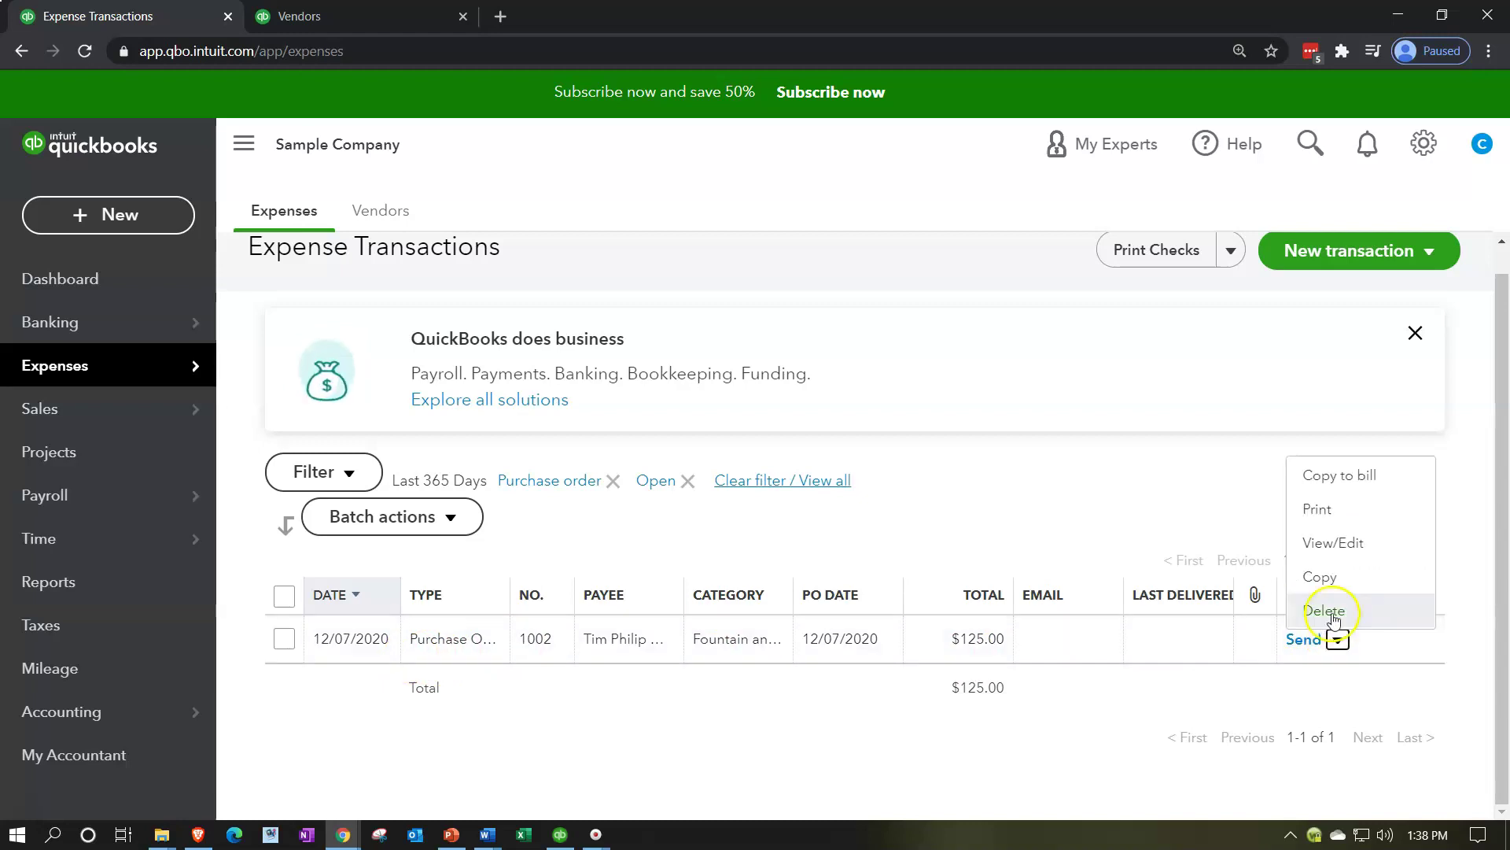
click(1349, 486)
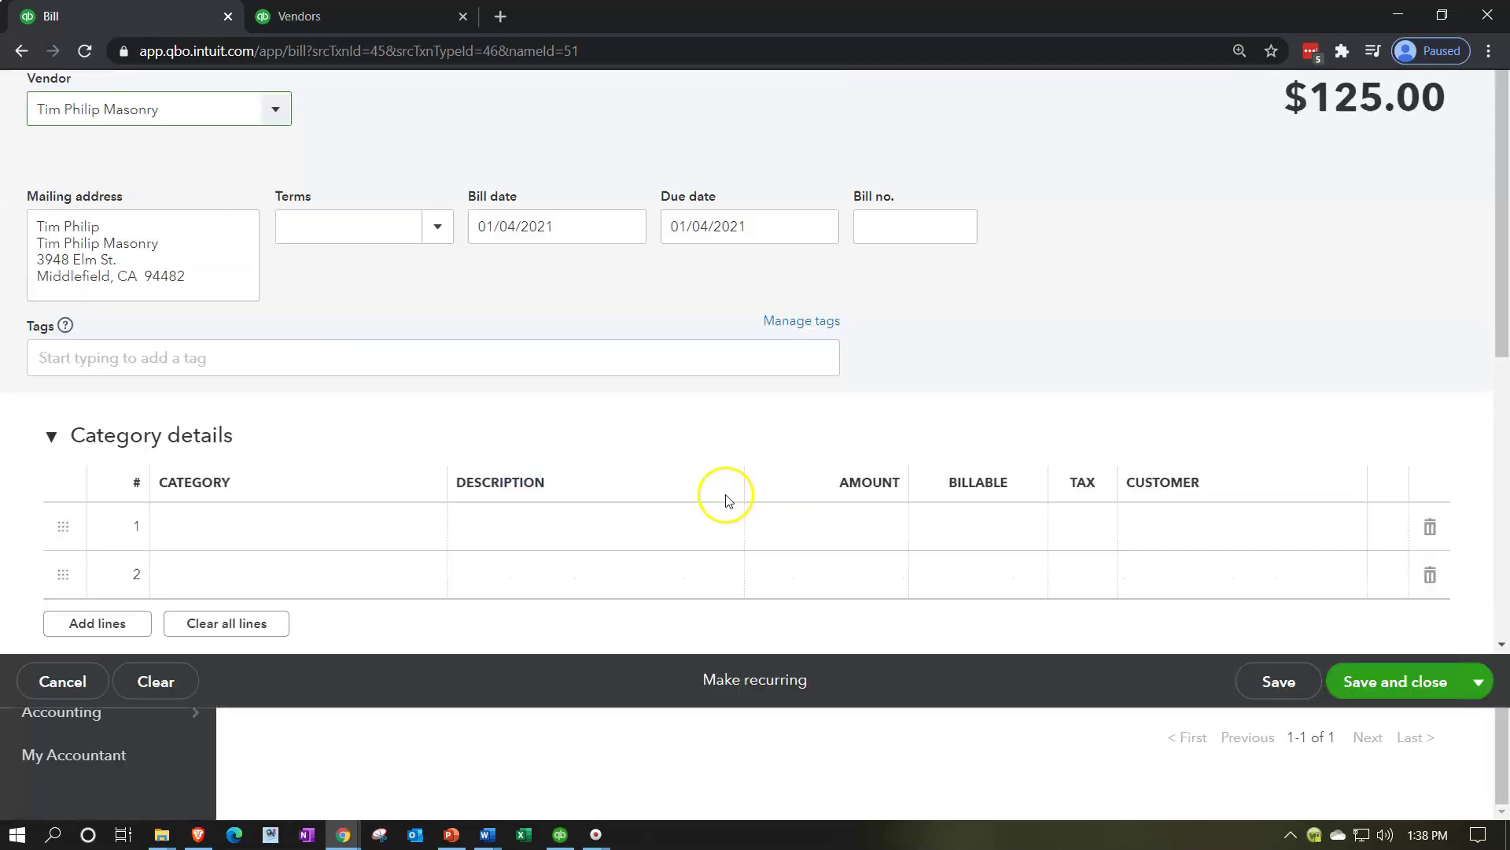
scroll(442, 371, down, 6)
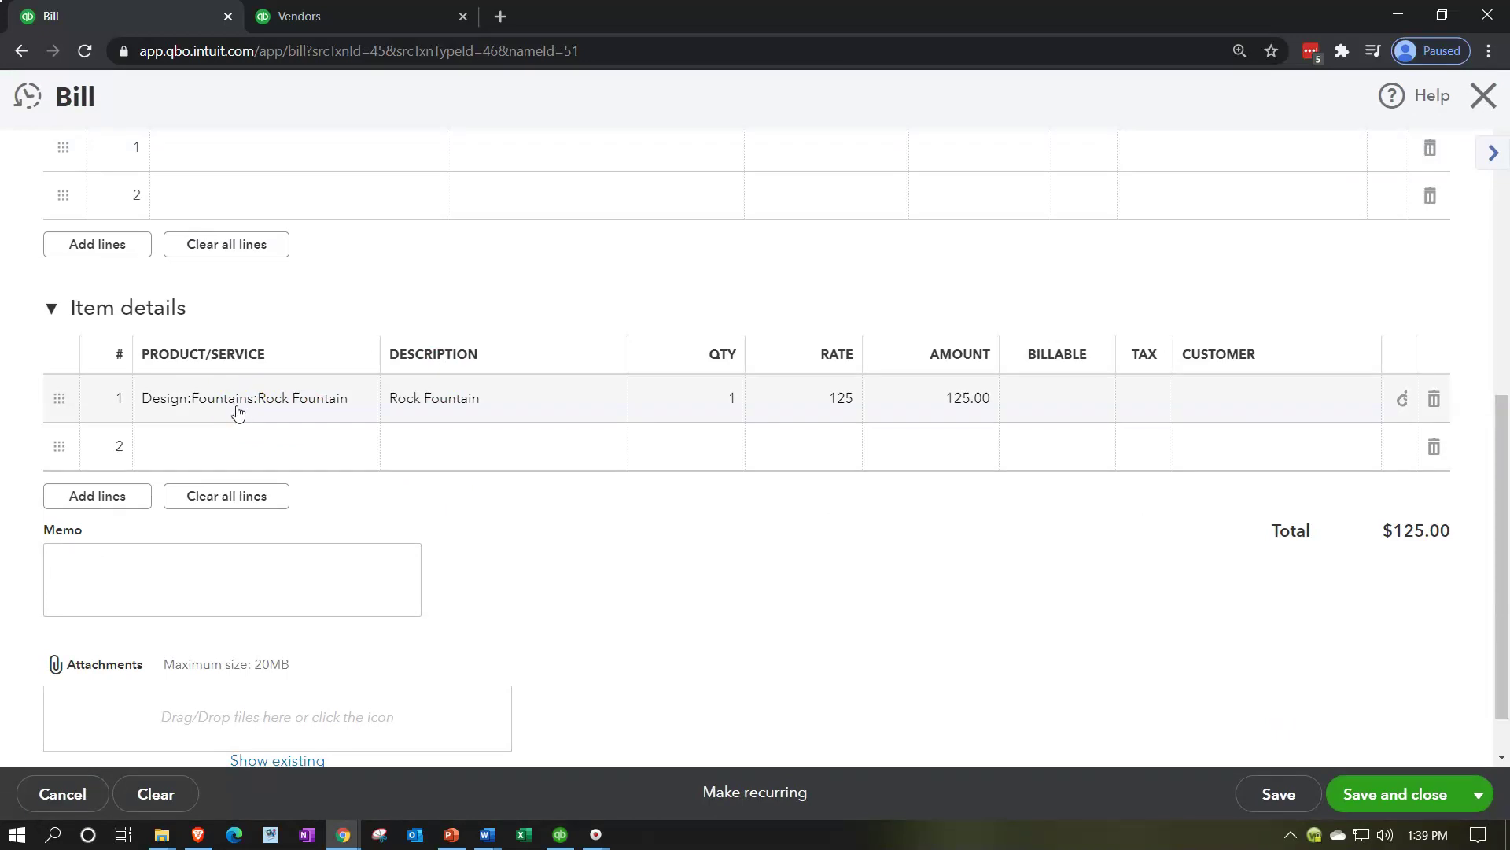
click(246, 401)
click(1402, 401)
scroll(1035, 516, up, 3)
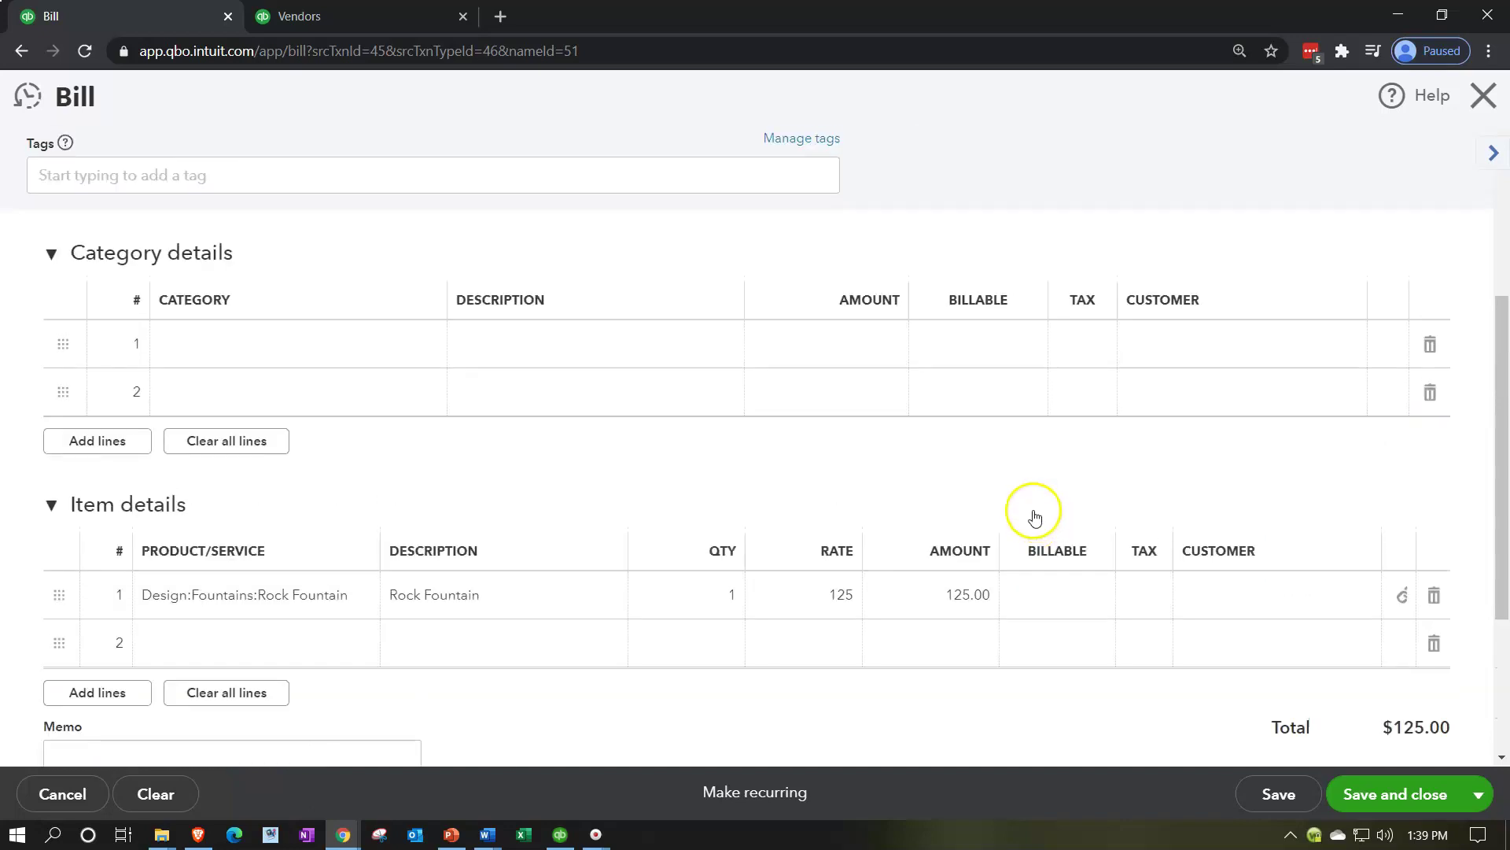
Step: Close the copied bill without saving it and switch to the browser tab showing Hicks Hardware's transactions
click(1483, 95)
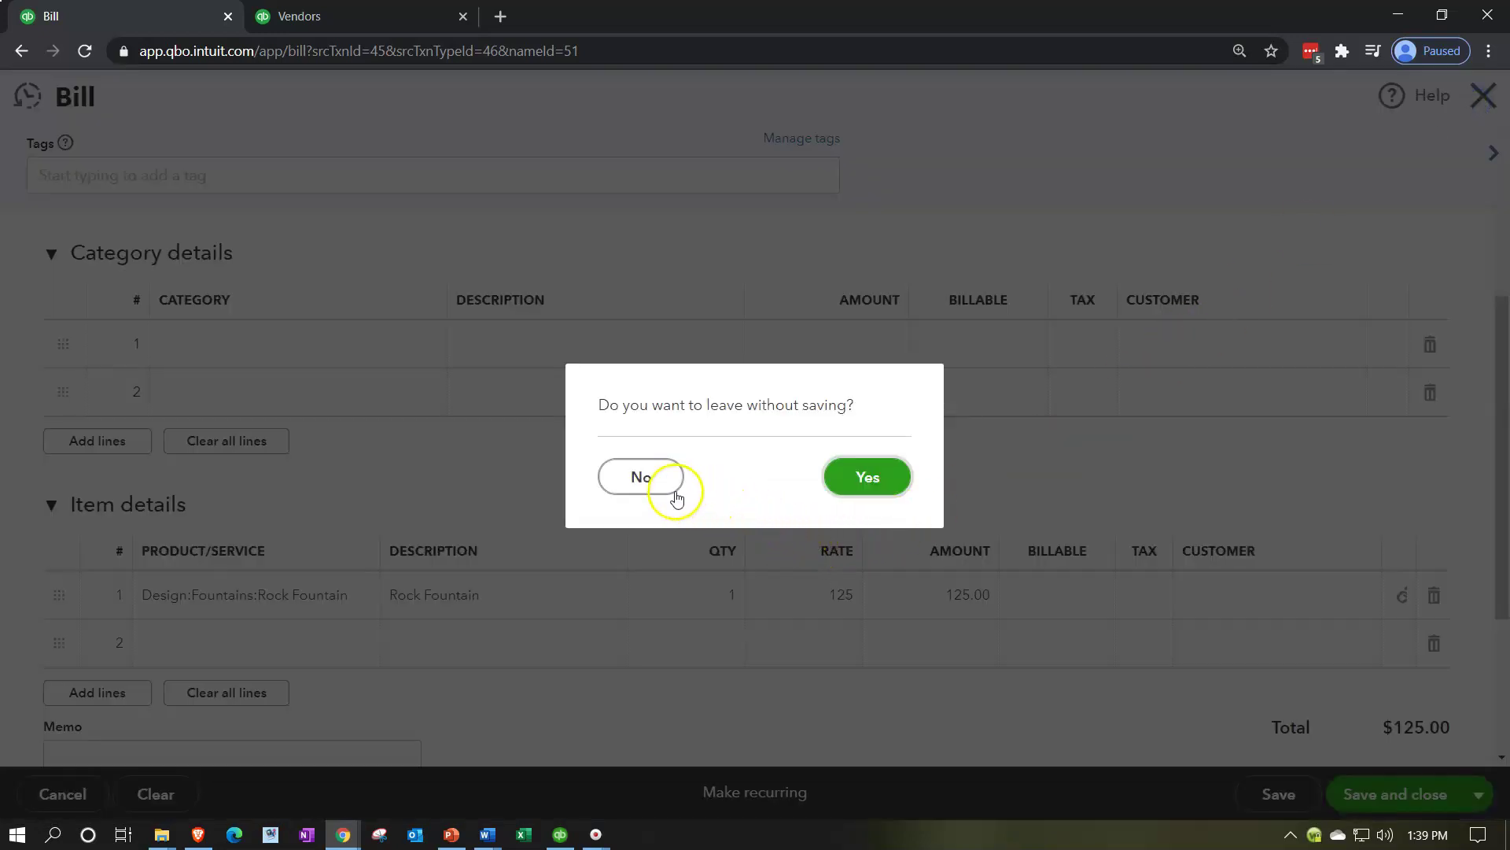
click(853, 498)
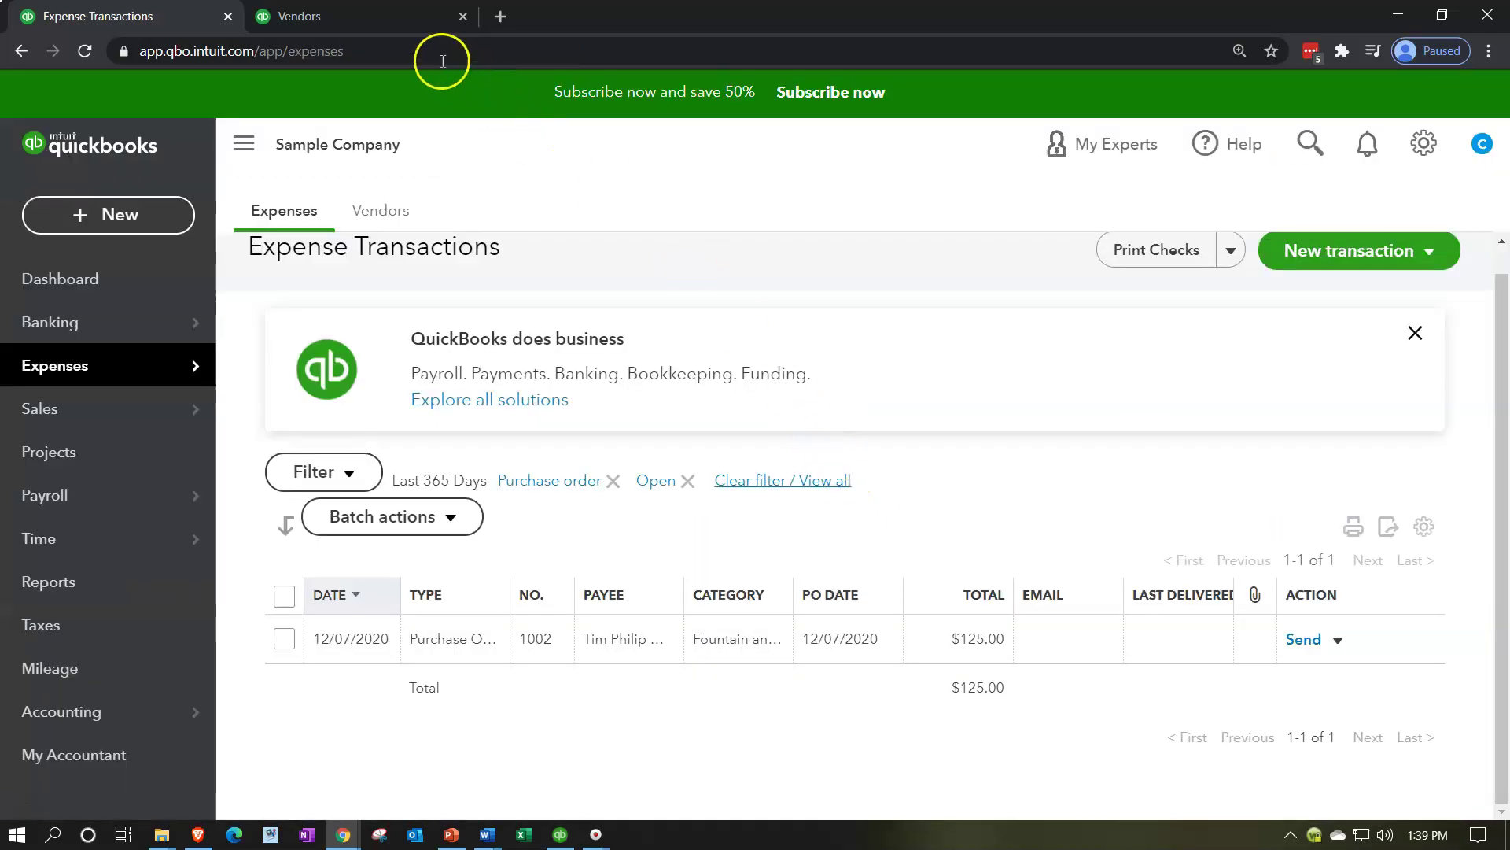
click(386, 17)
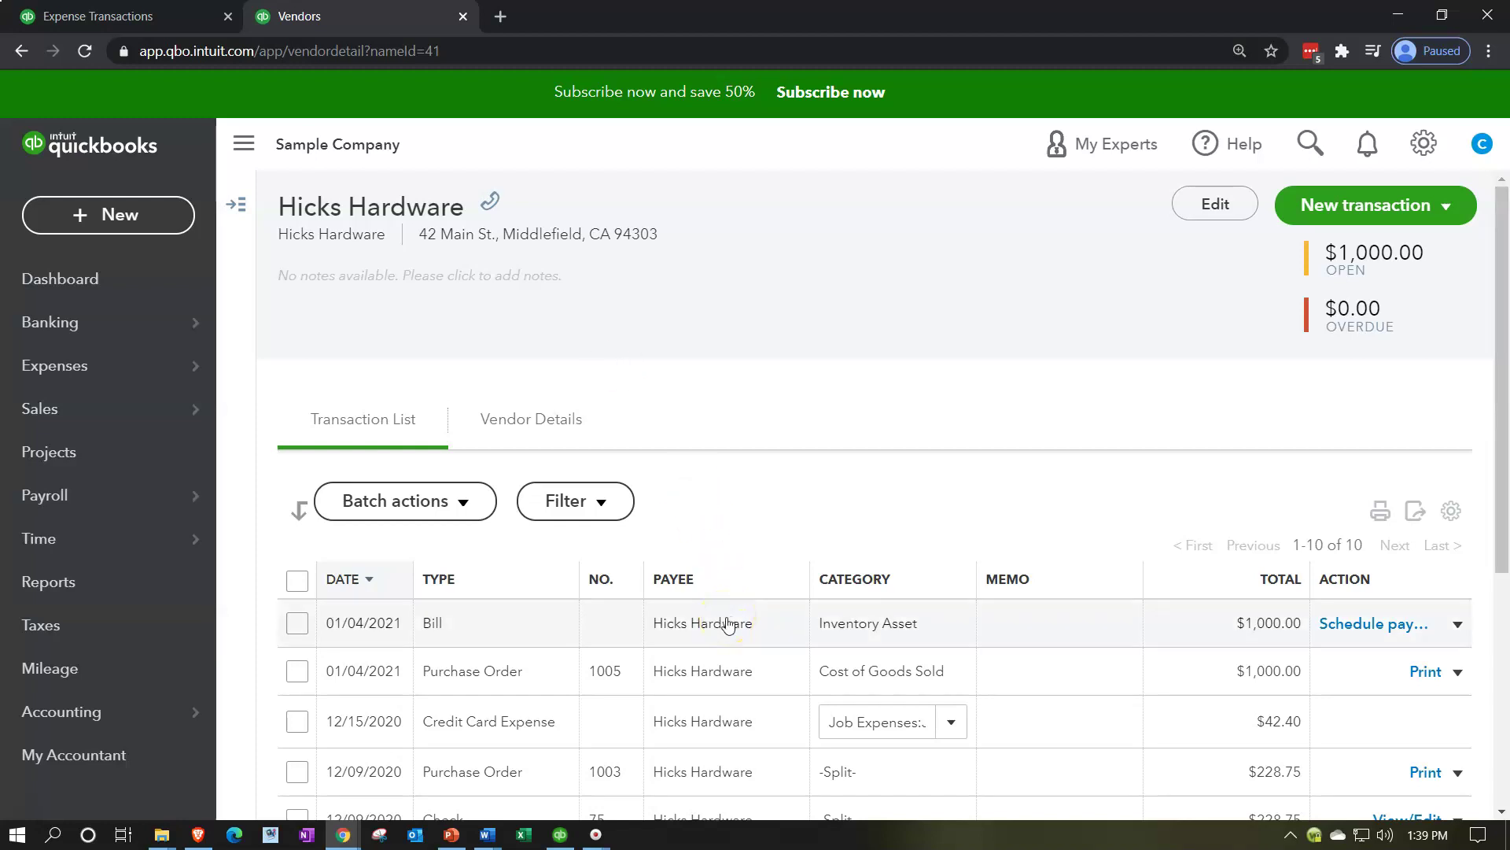
Step: Open the Balance Sheet from the favorite reports and collapse the navigation sidebar
mouse_move(131, 480)
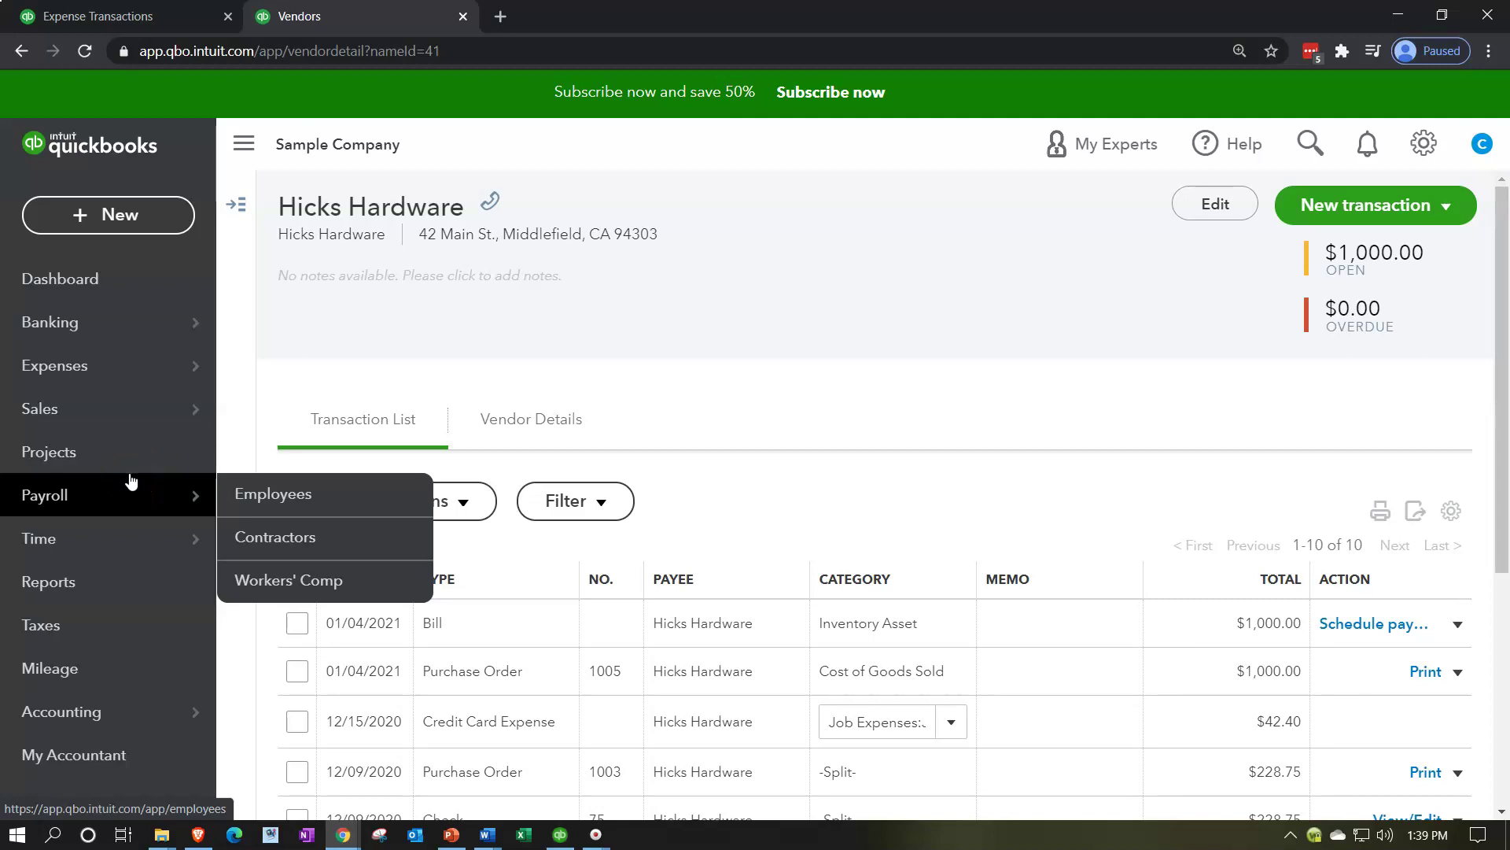
click(118, 574)
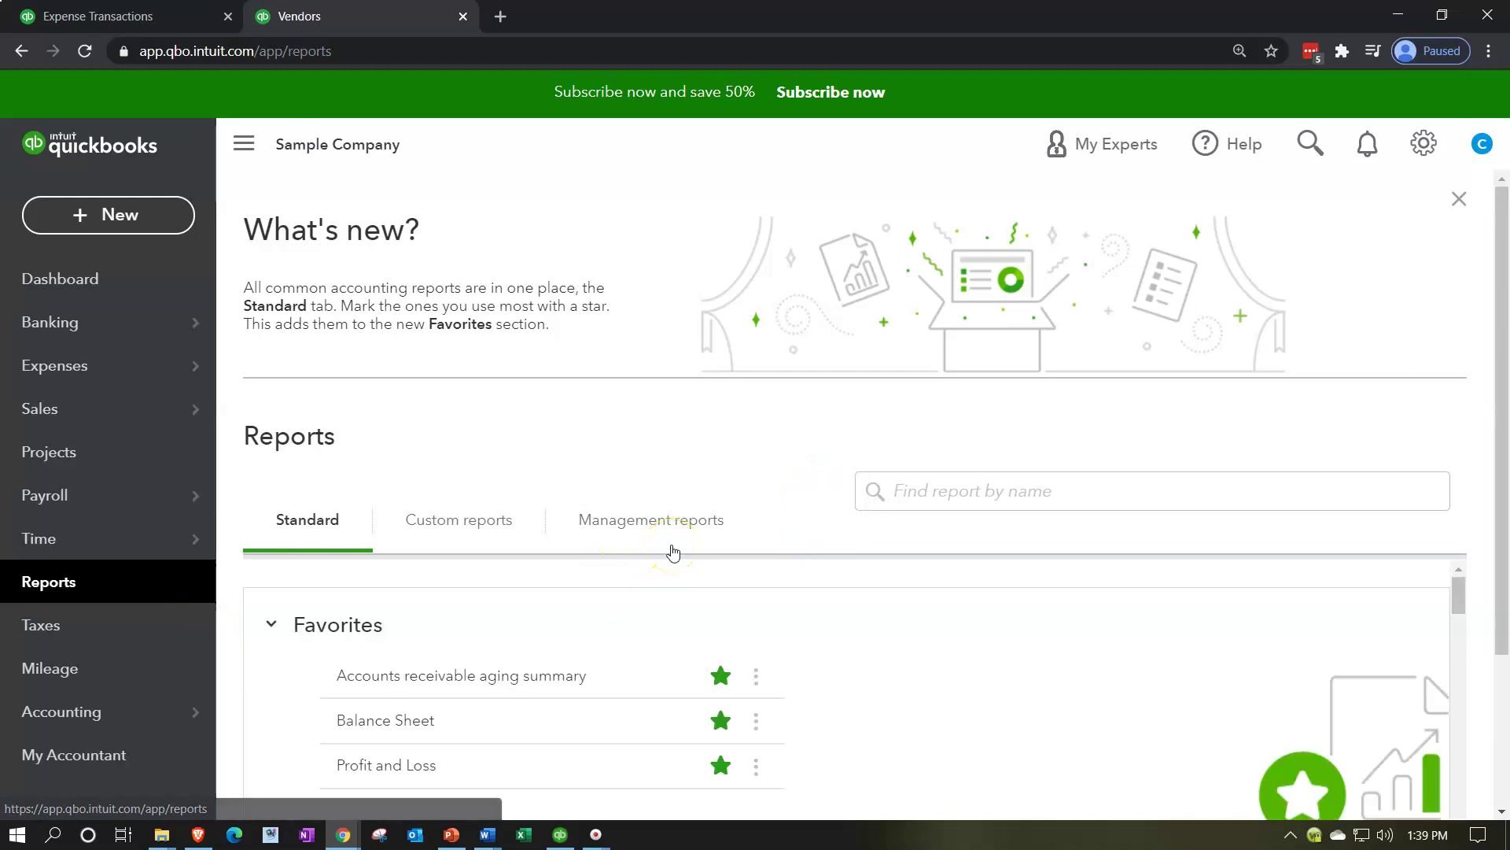
scroll(672, 551, down, 1)
click(396, 625)
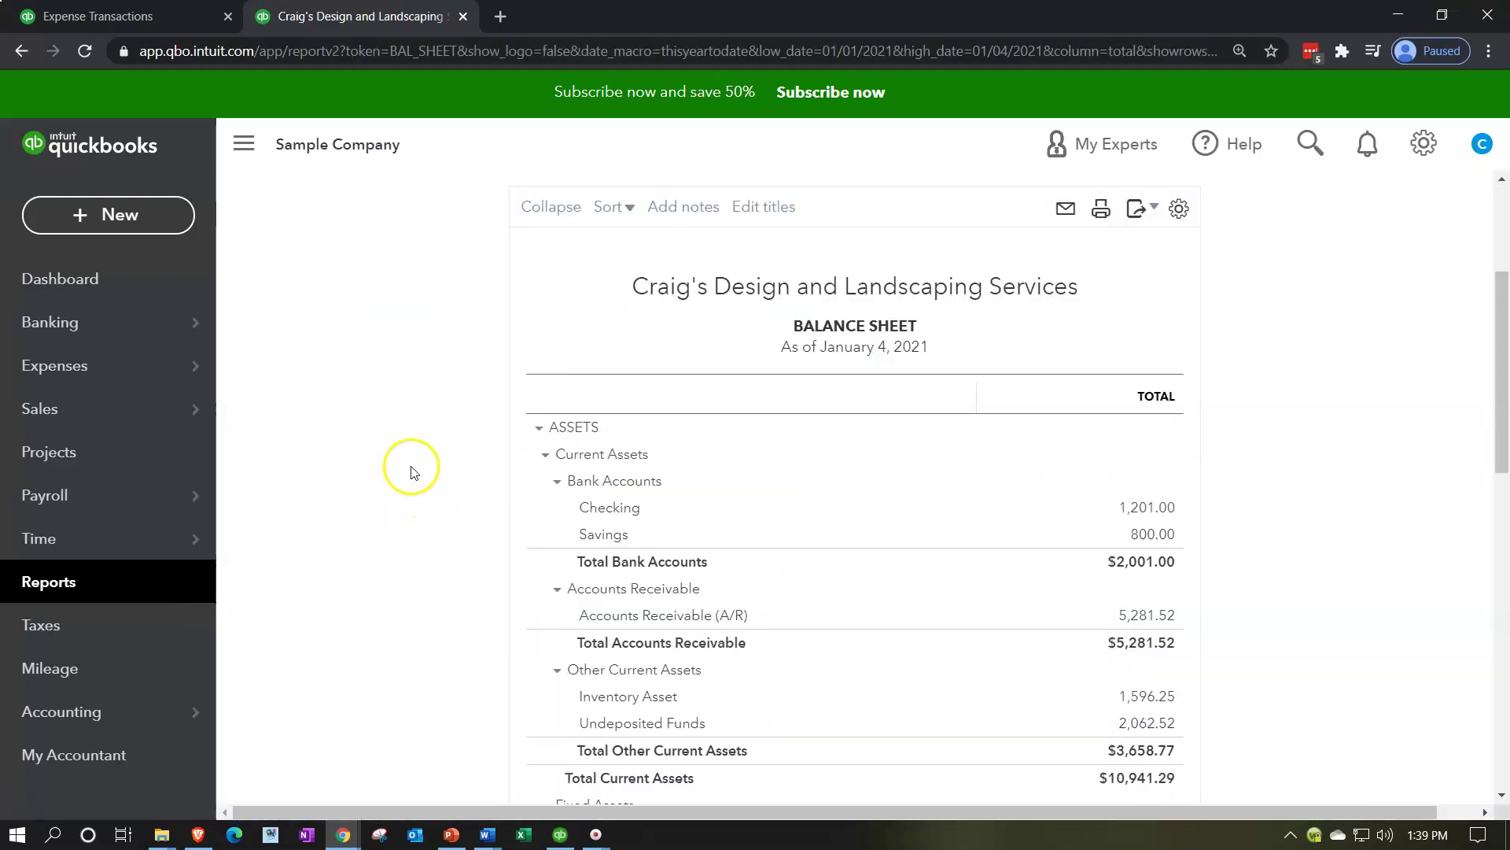
click(245, 155)
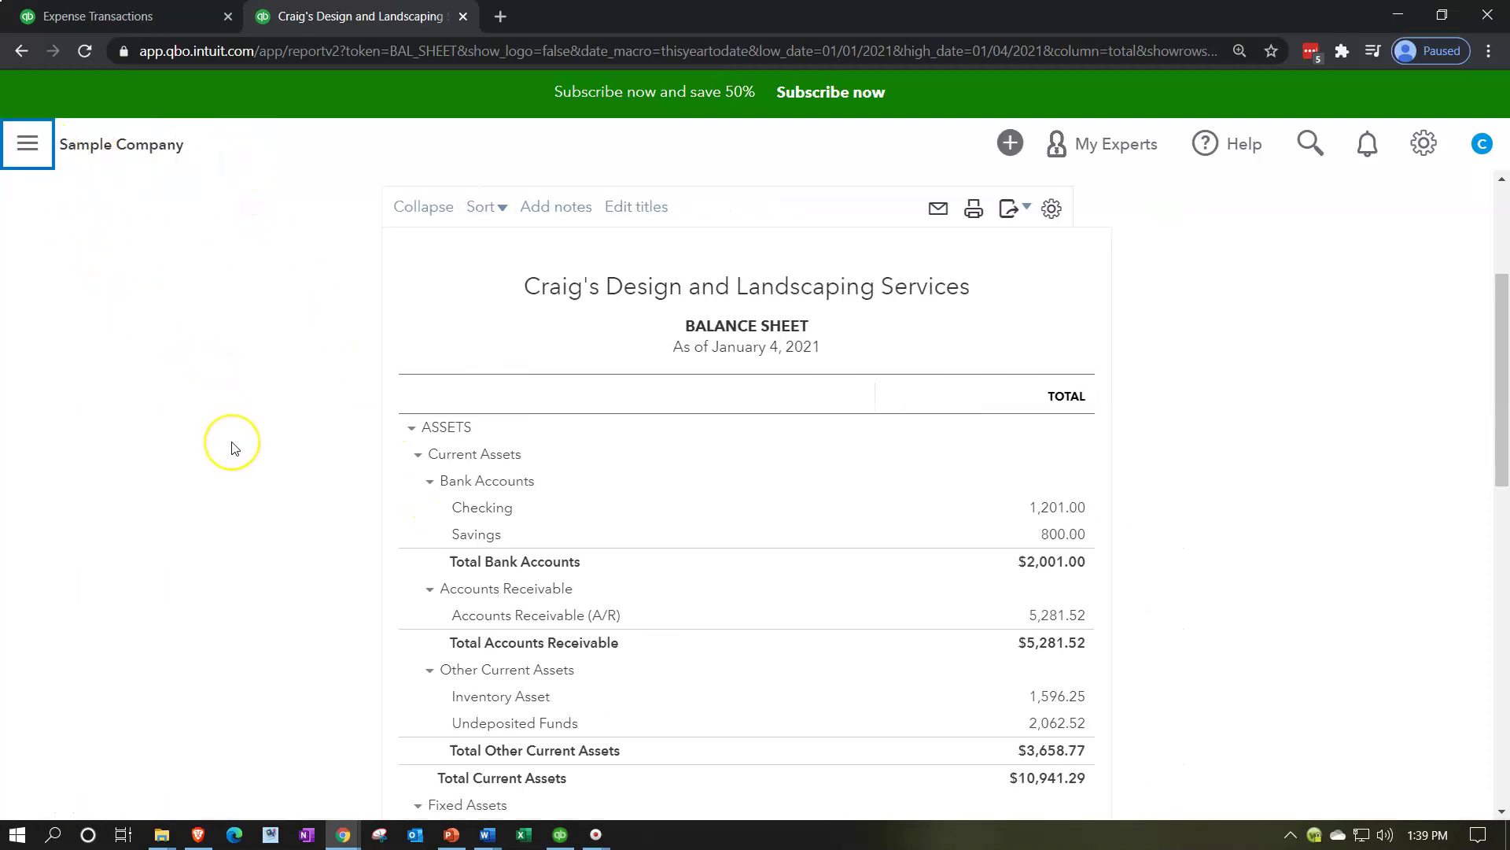
Step: Drill into the Inventory Asset balance under Other Current Assets and review the transactions behind it
key(ctrl+plus)
key(ctrl+plus)
key(ctrl+plus)
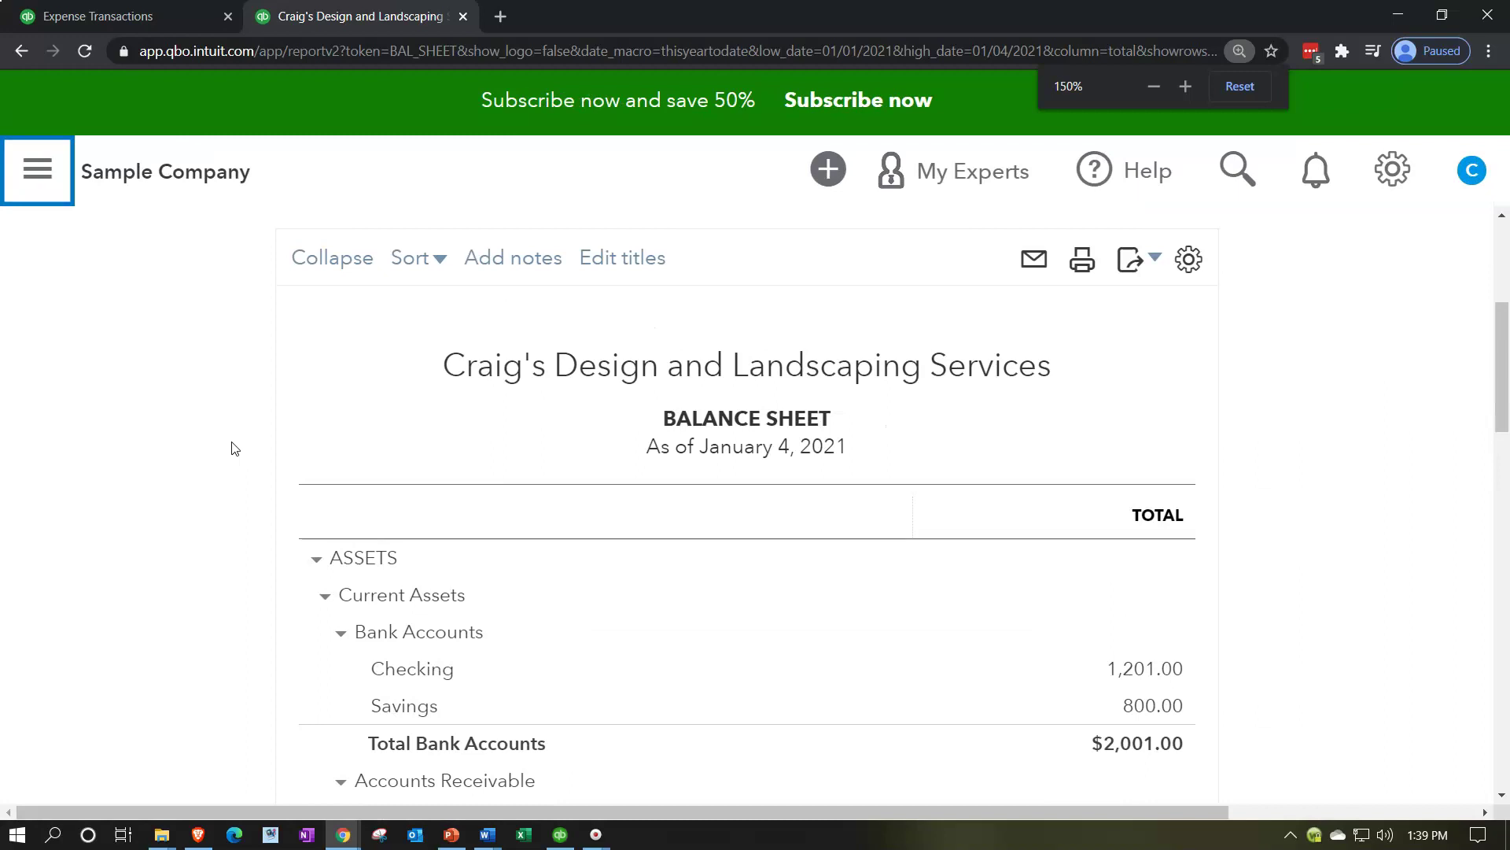
scroll(233, 448, down, 2)
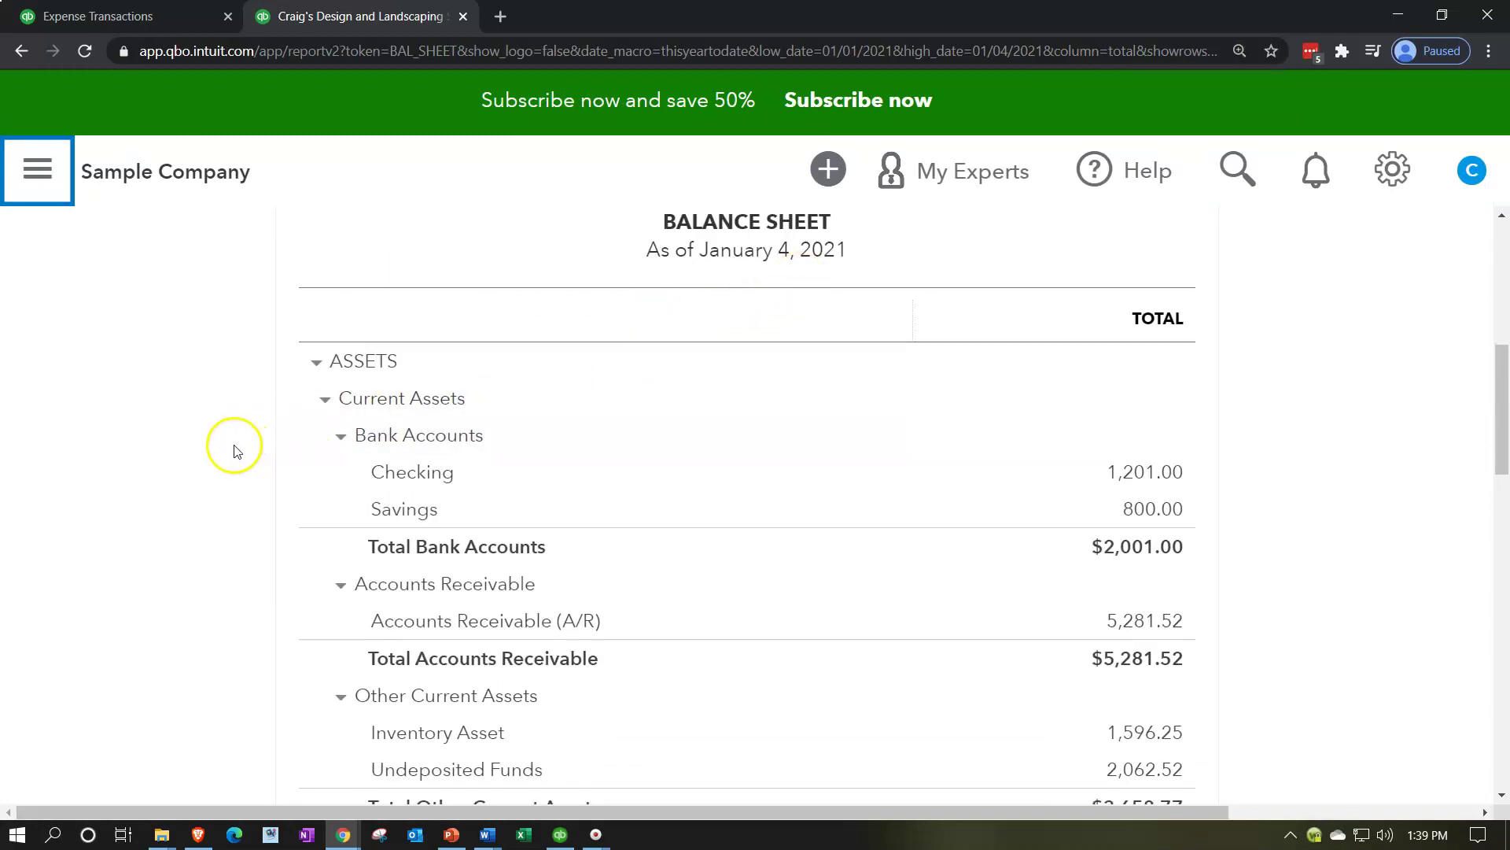
scroll(234, 451, down, 2)
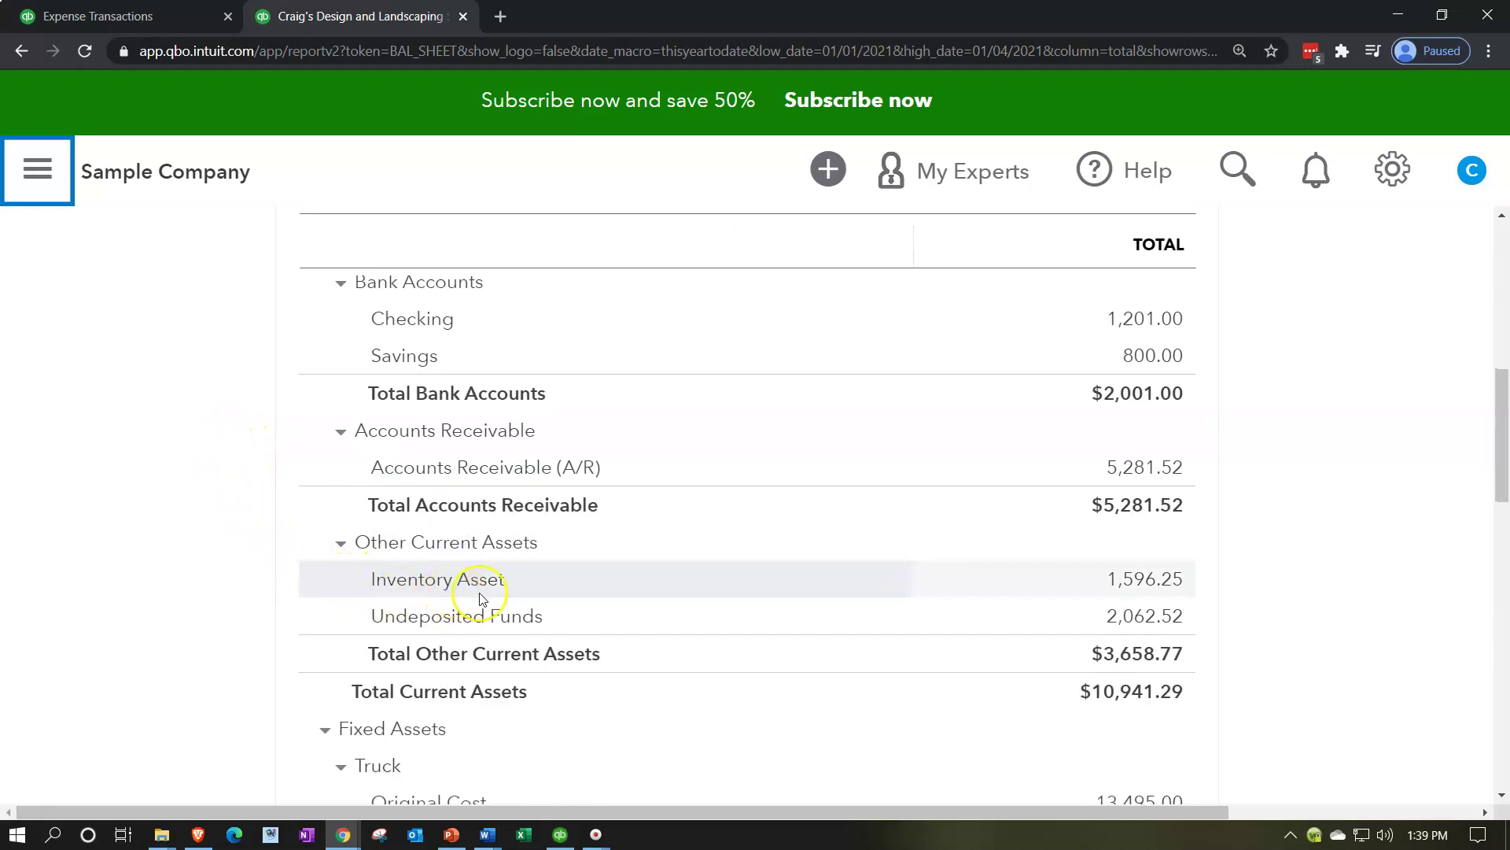
scroll(904, 563, down, 1)
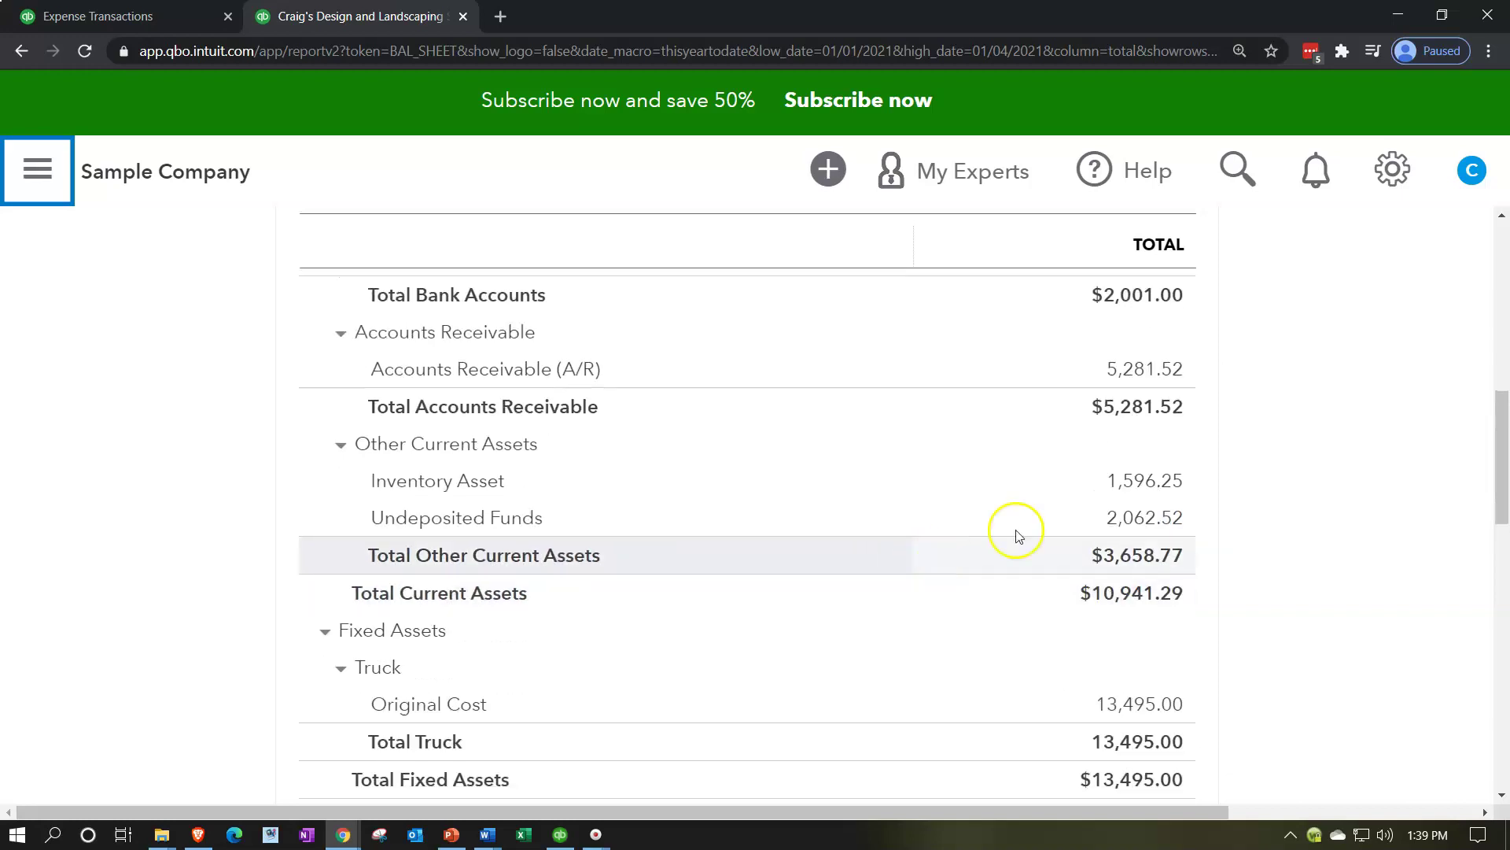
click(1154, 484)
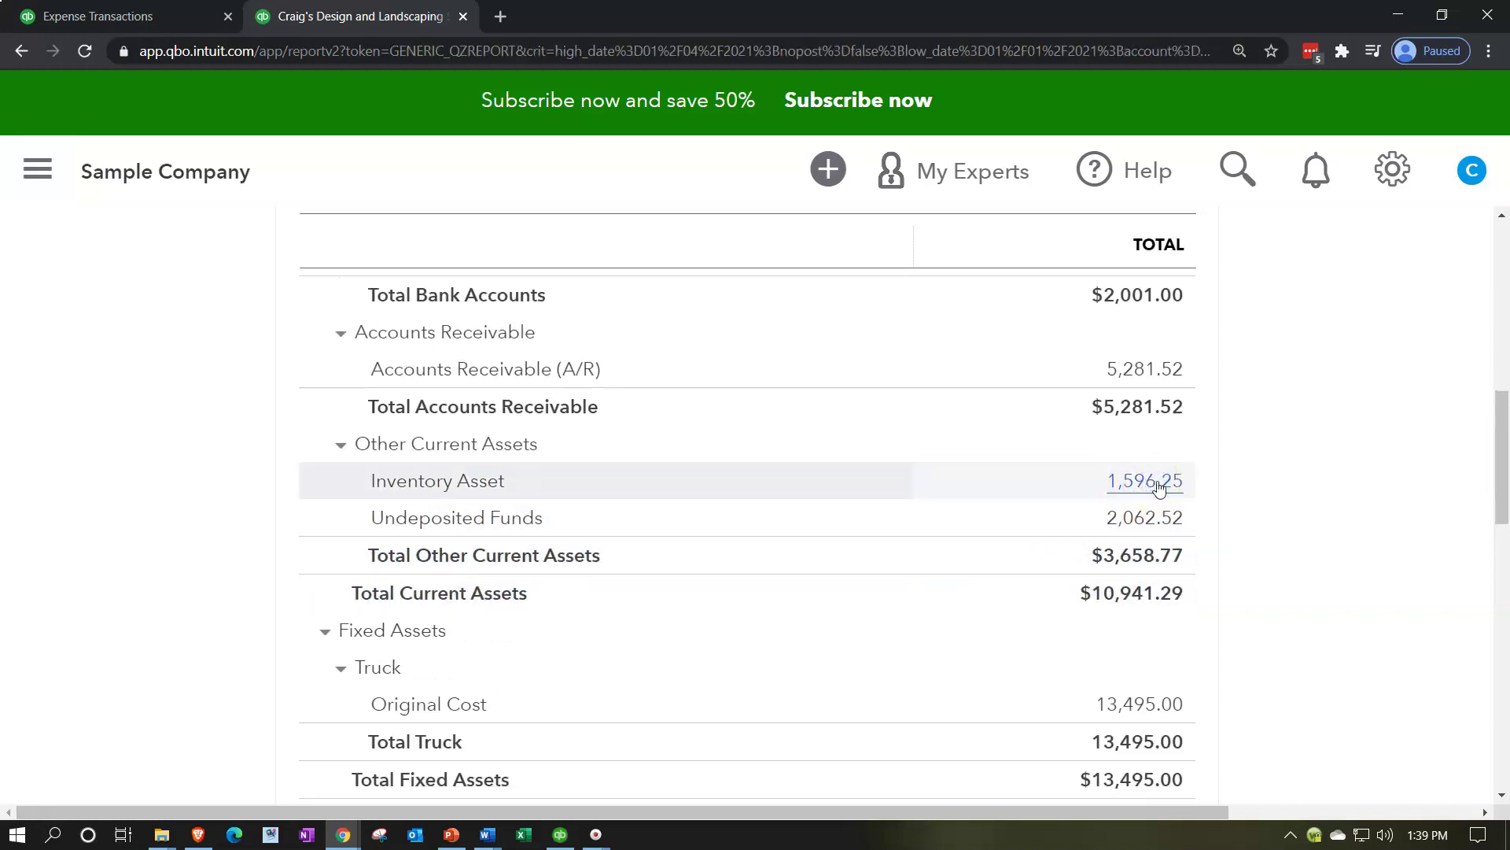
scroll(1048, 485, down, 1)
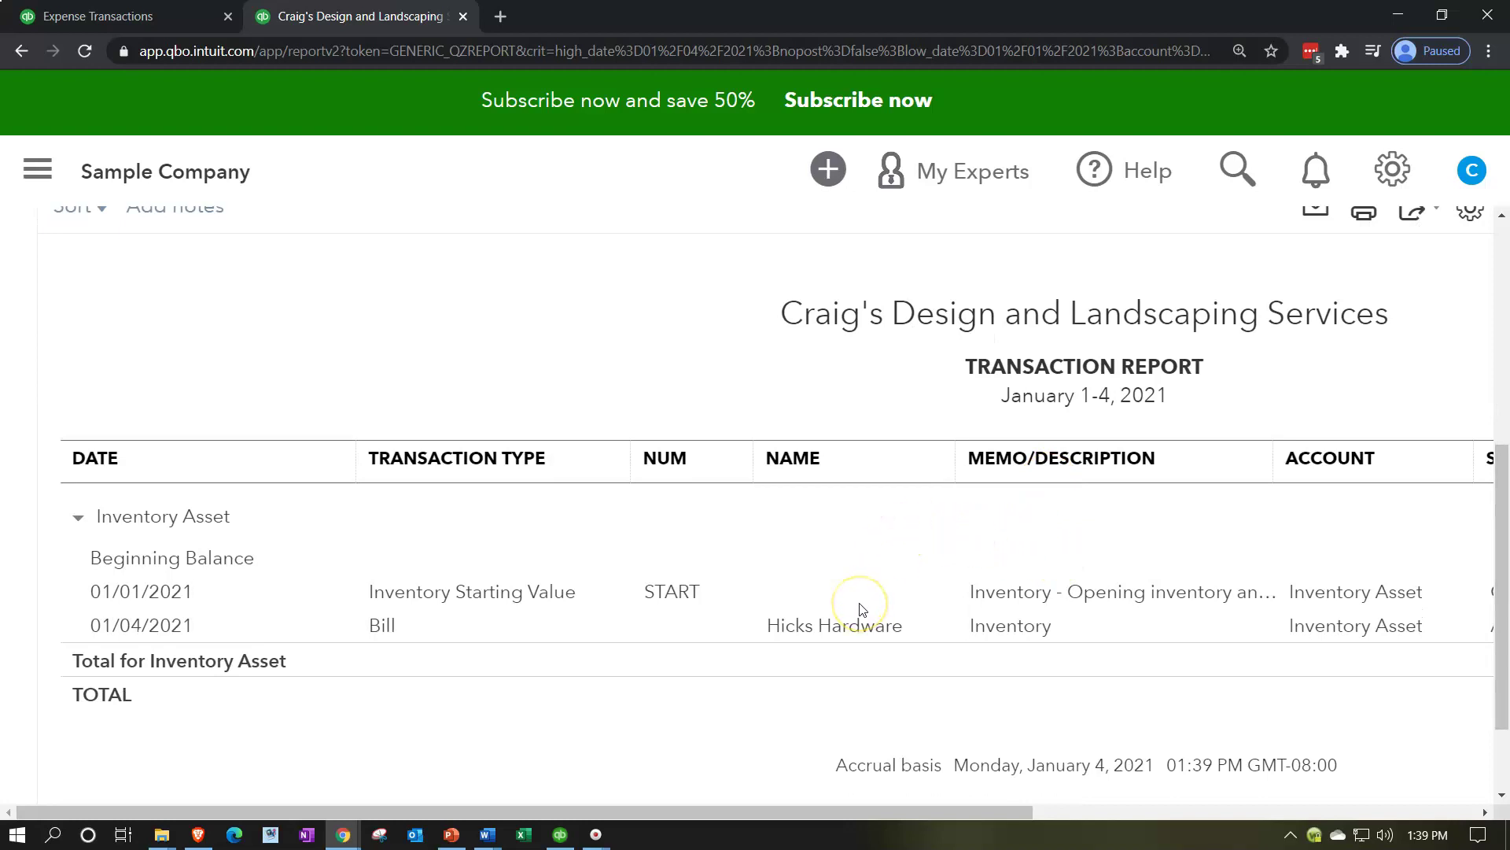
key(ctrl+minus)
key(ctrl+minus)
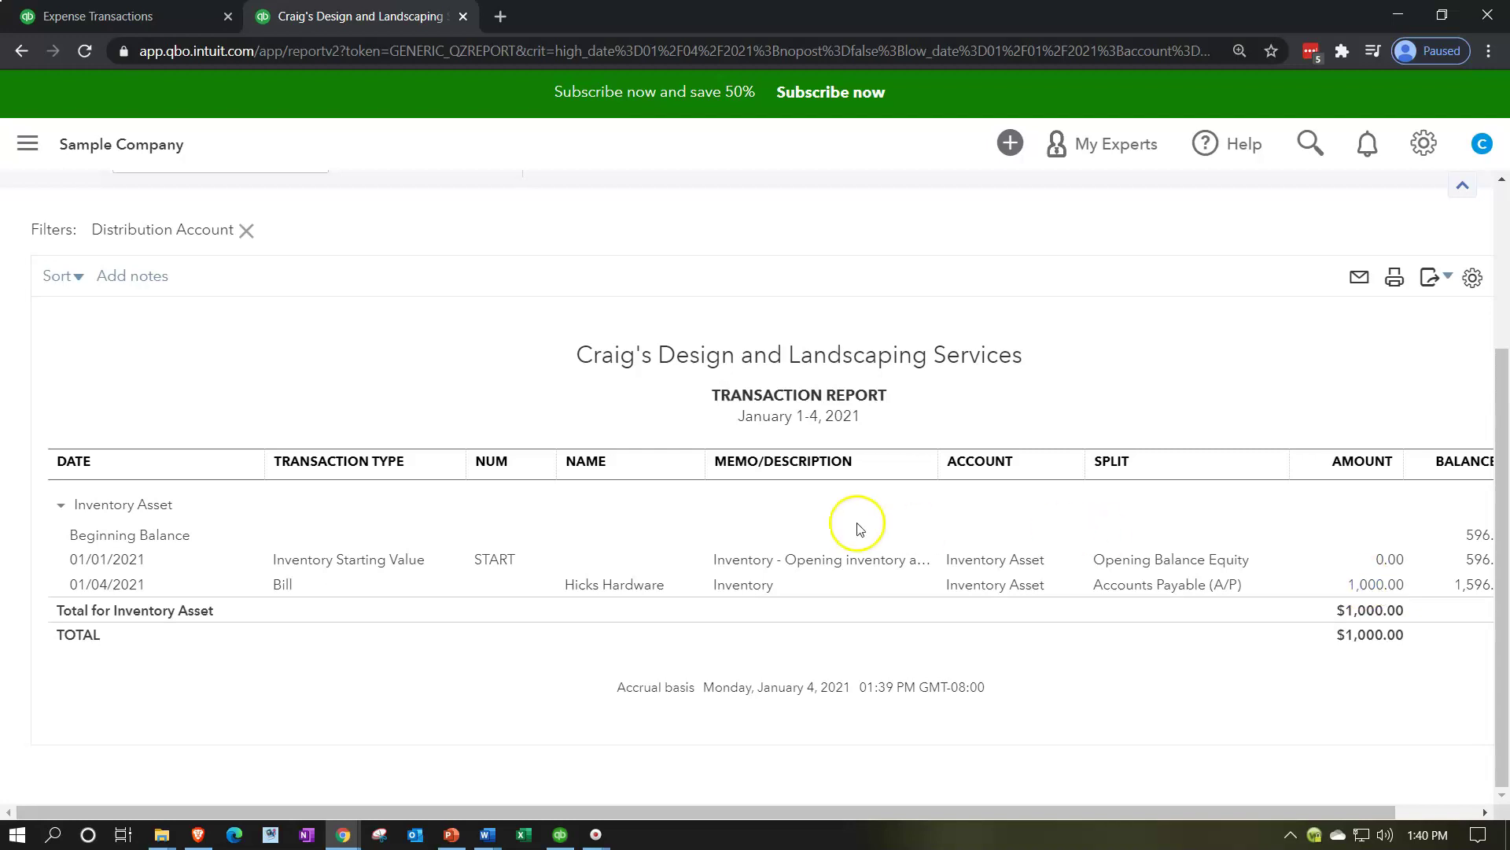
scroll(398, 482, up, 3)
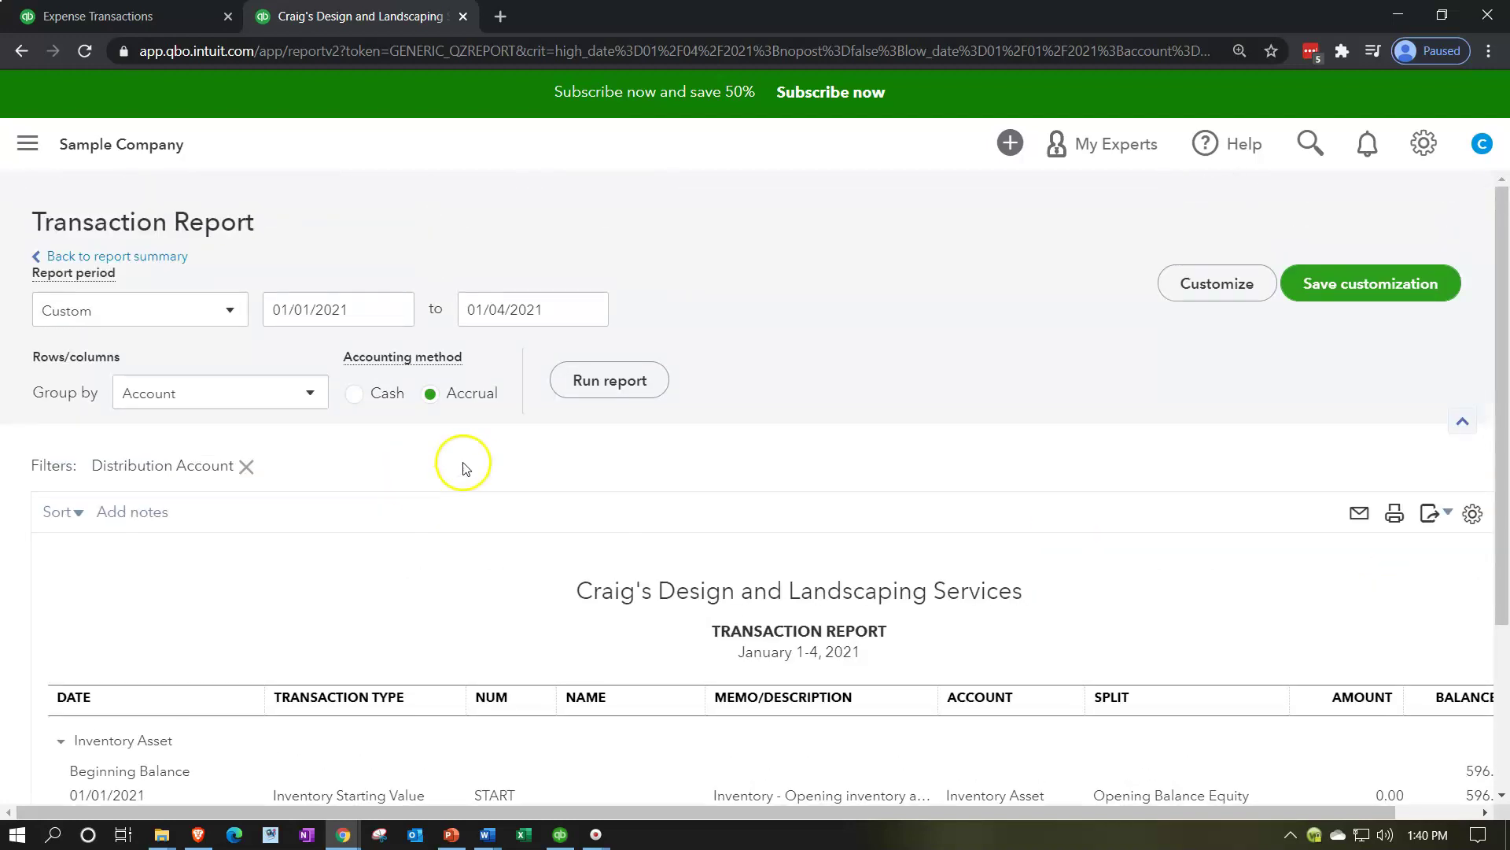
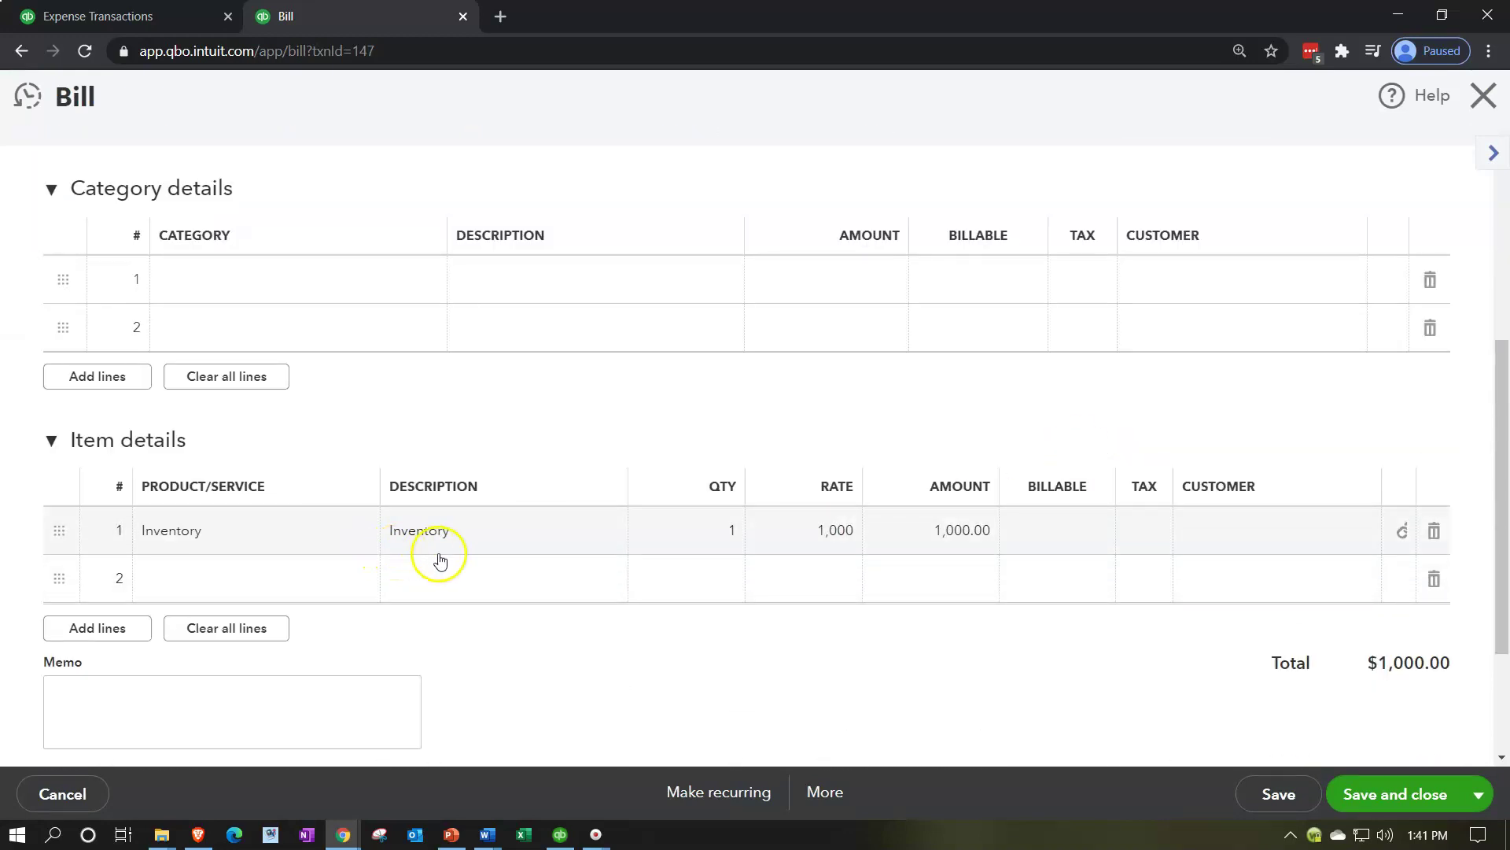
Step: Examine the header fields, category details and item details of the $1,000 Hicks Hardware bill
scroll(1062, 445, down, 1)
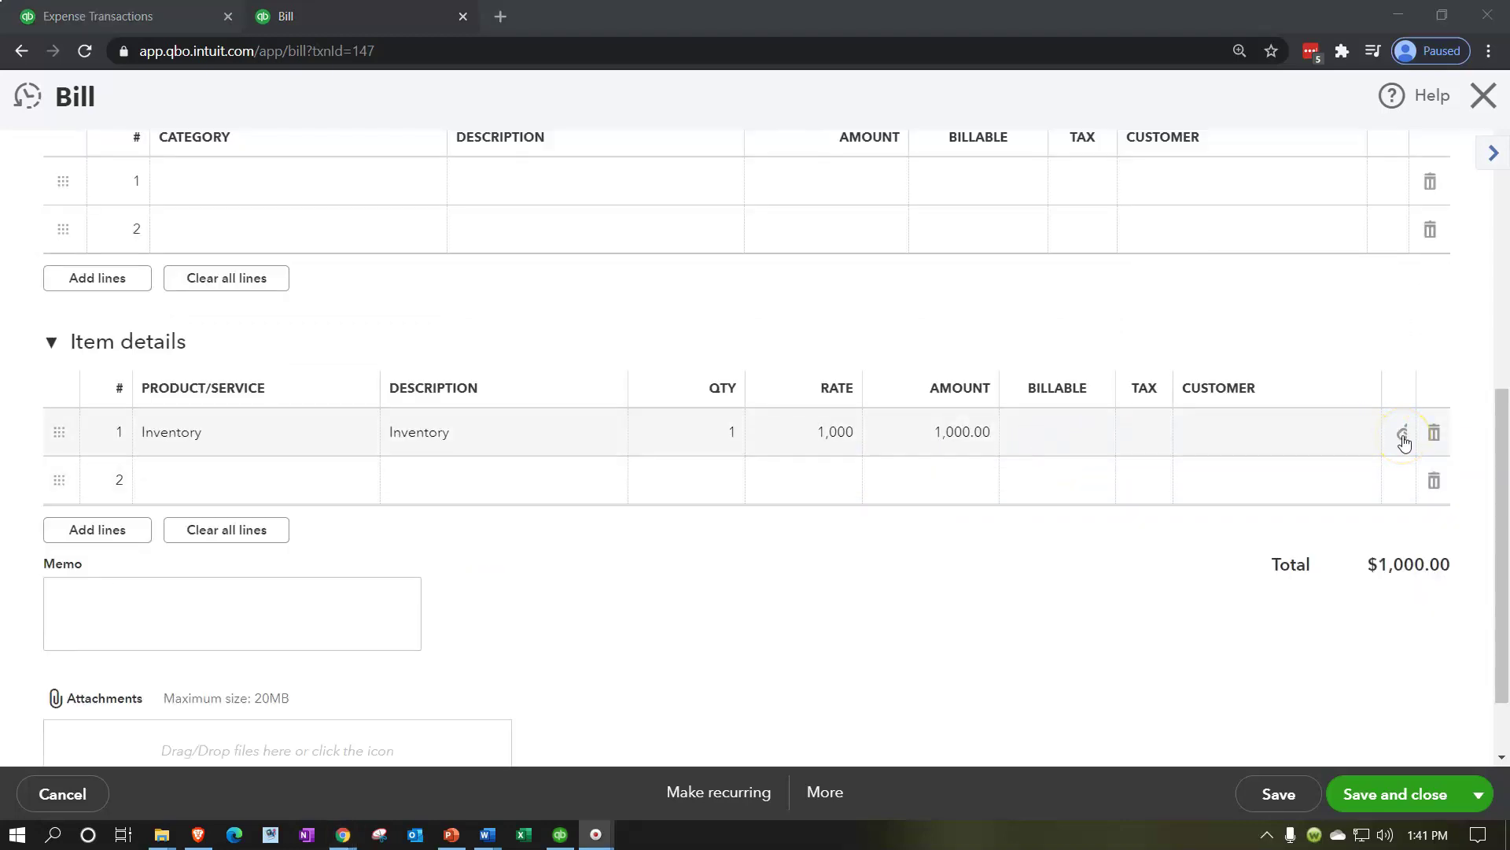
scroll(1405, 441, up, 4)
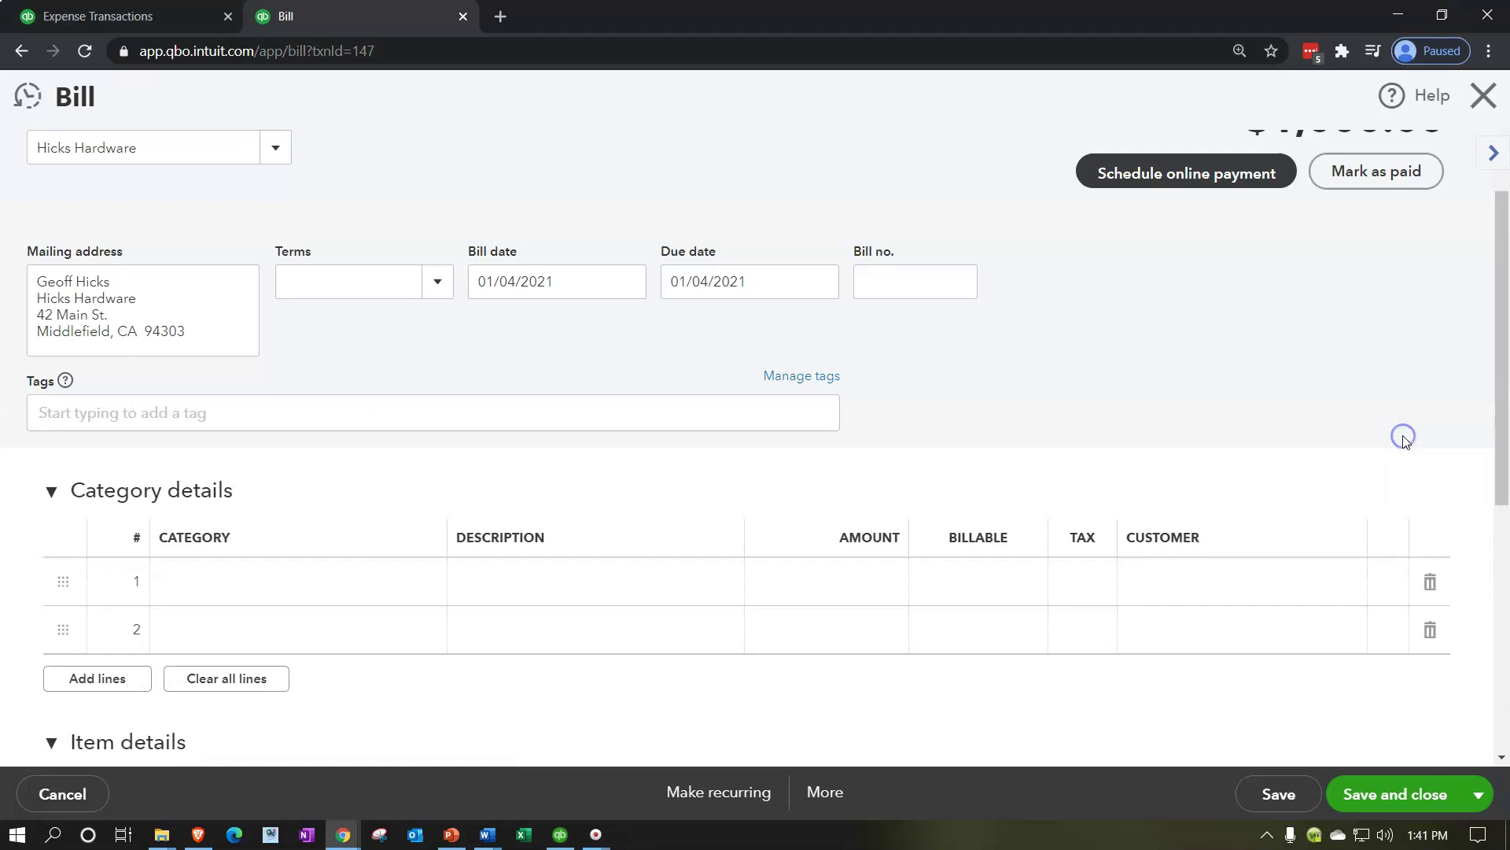
scroll(1301, 439, down, 2)
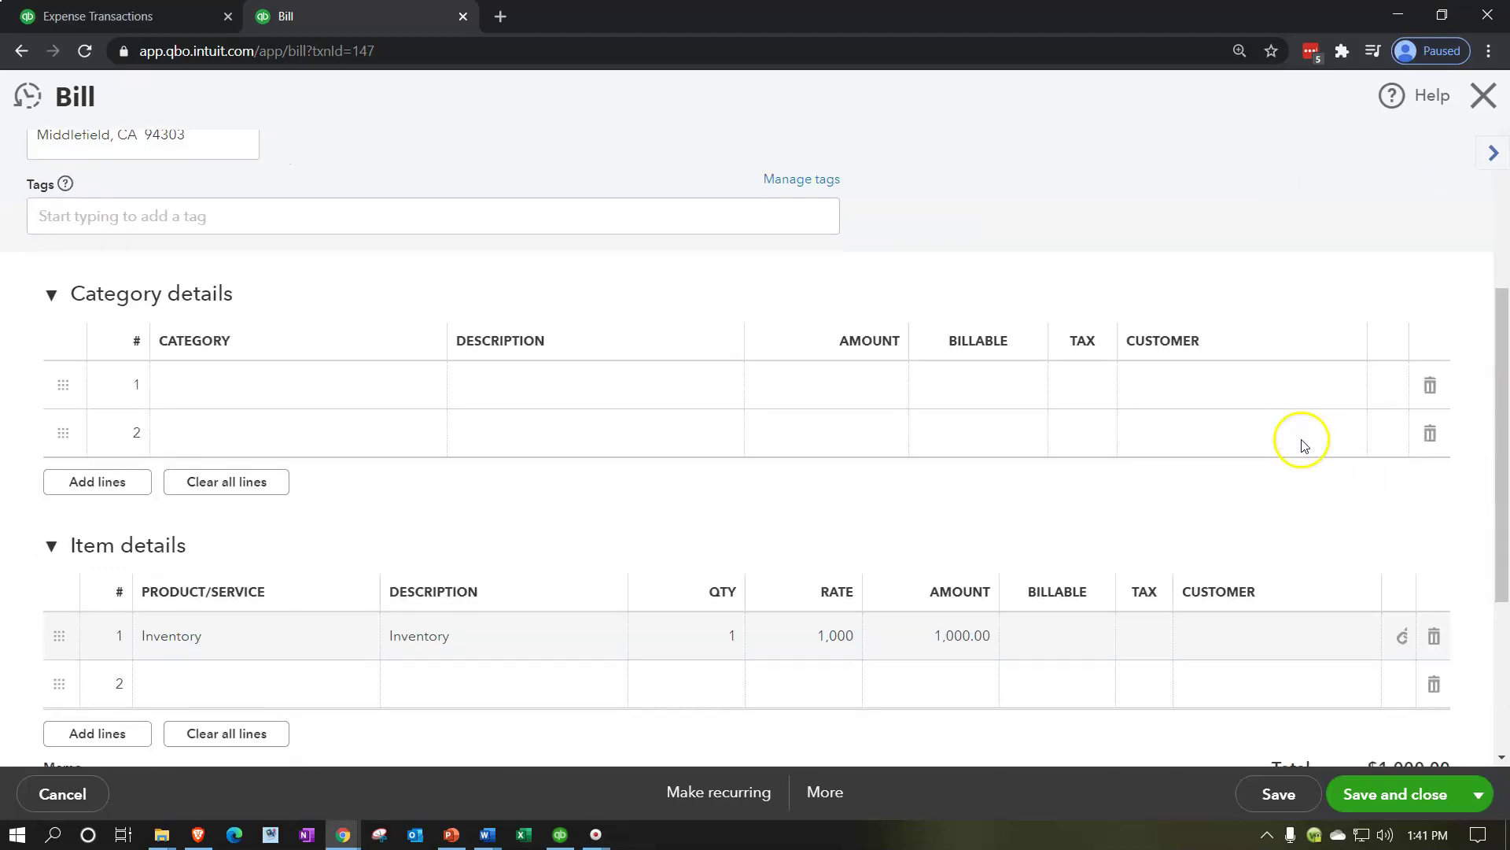
key(ctrl+minus)
key(ctrl+minus)
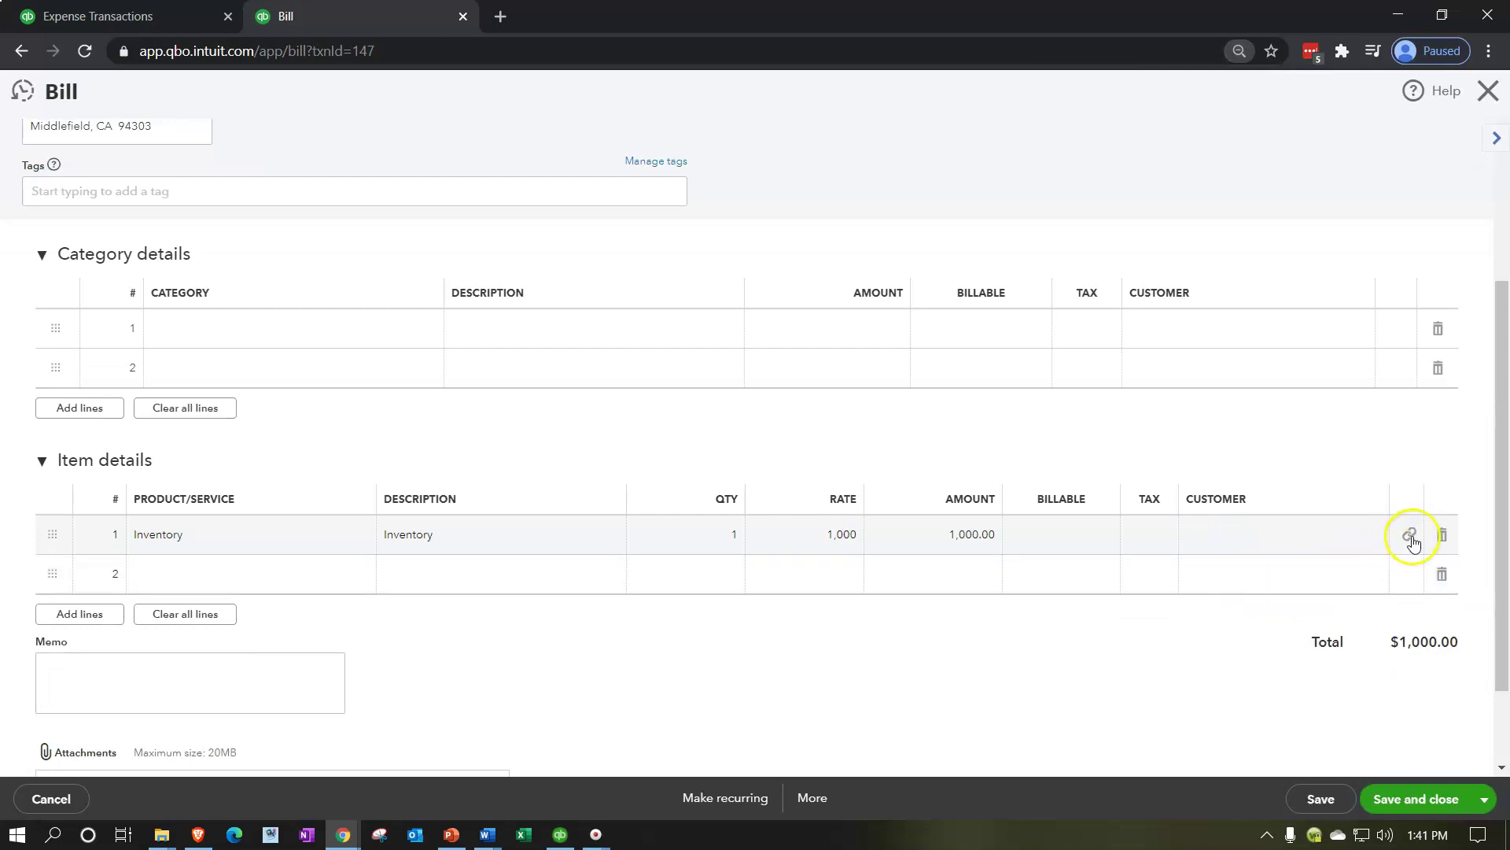
click(1411, 536)
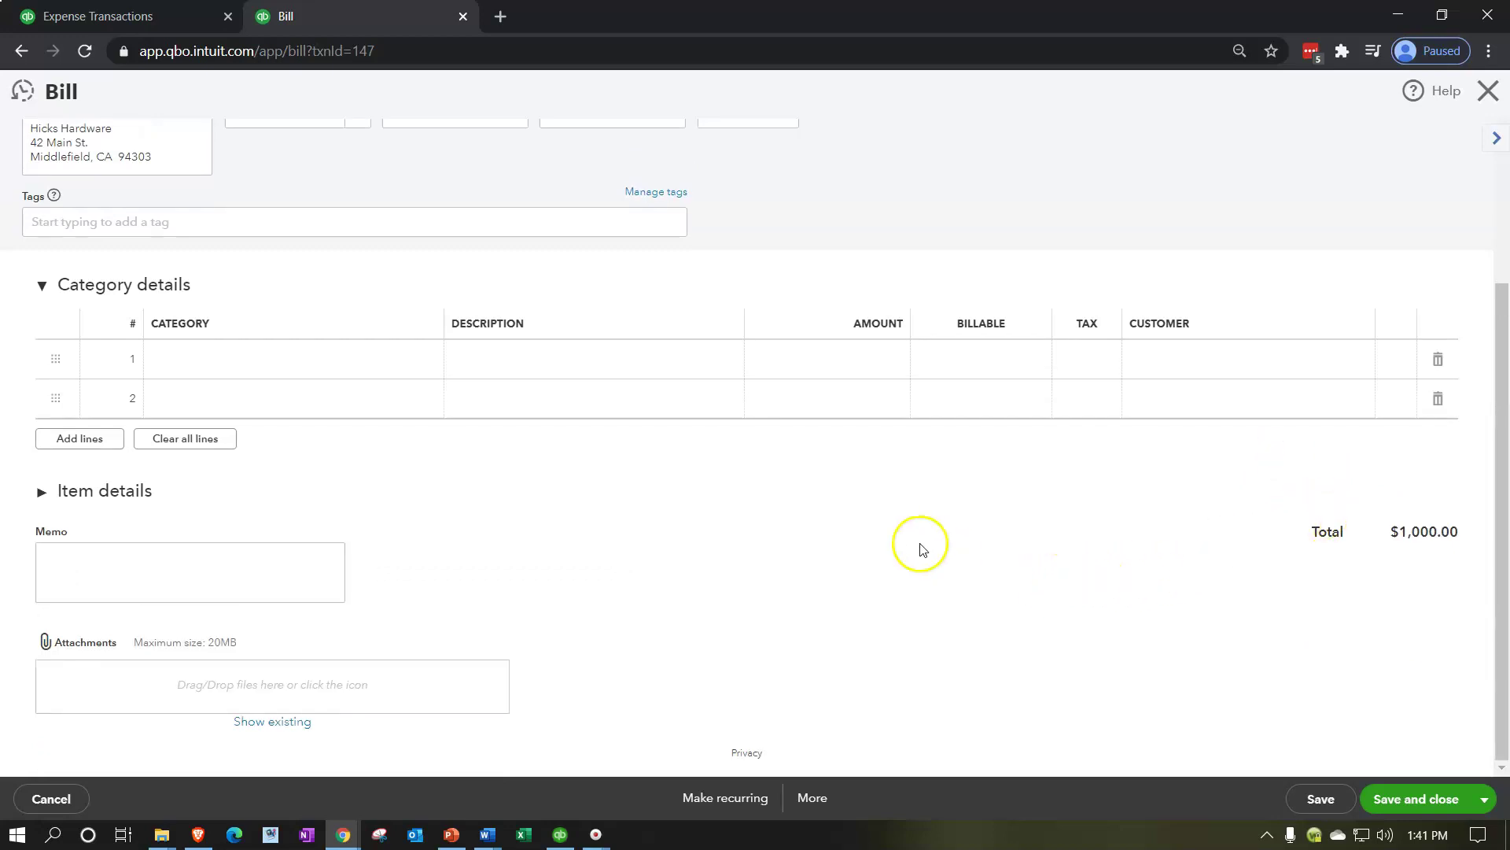
key(ctrl+plus)
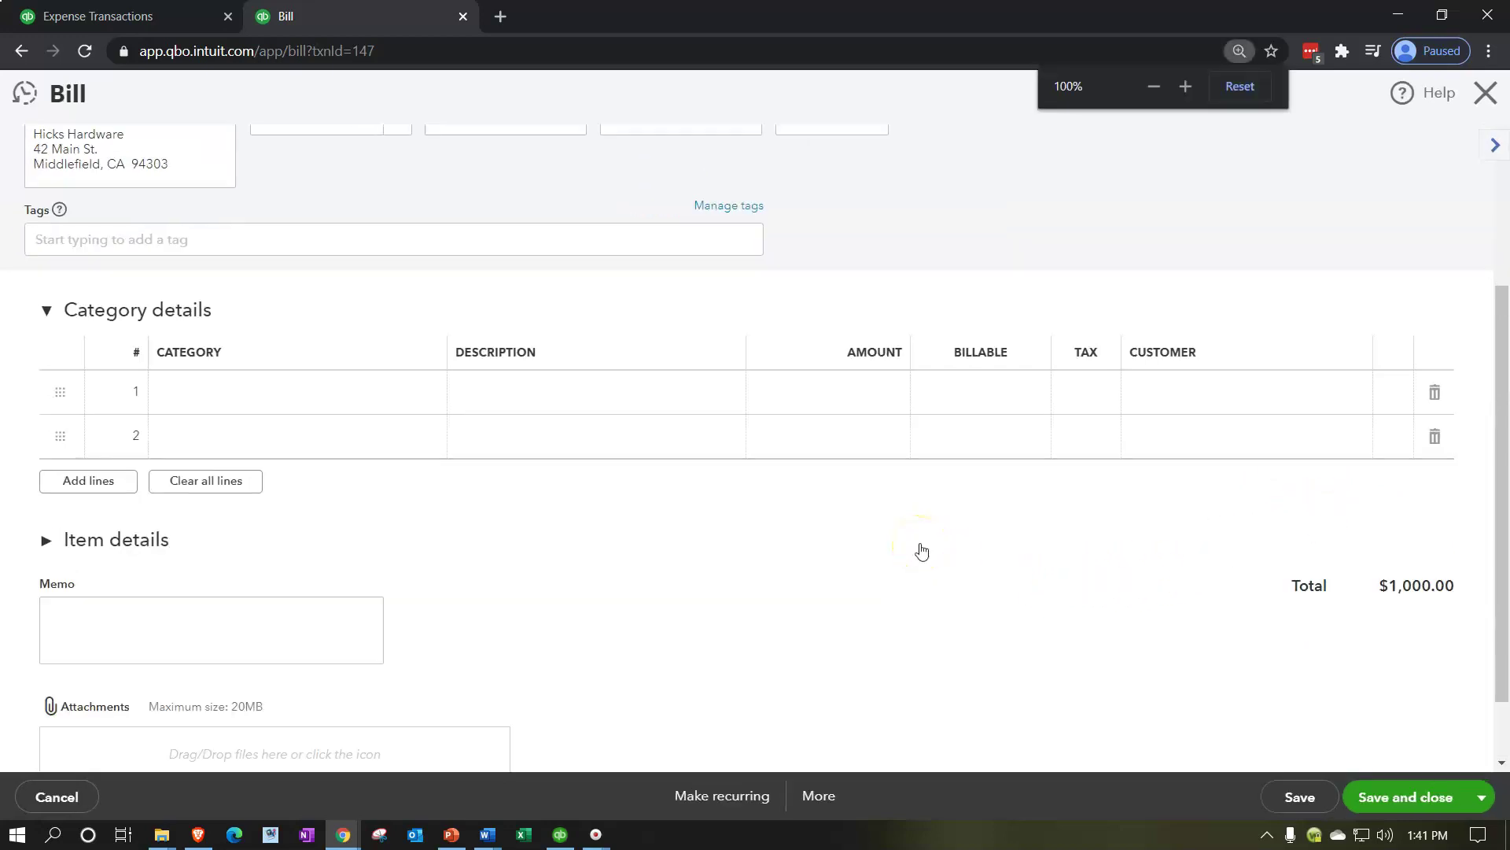
key(ctrl+plus)
key(ctrl+plus)
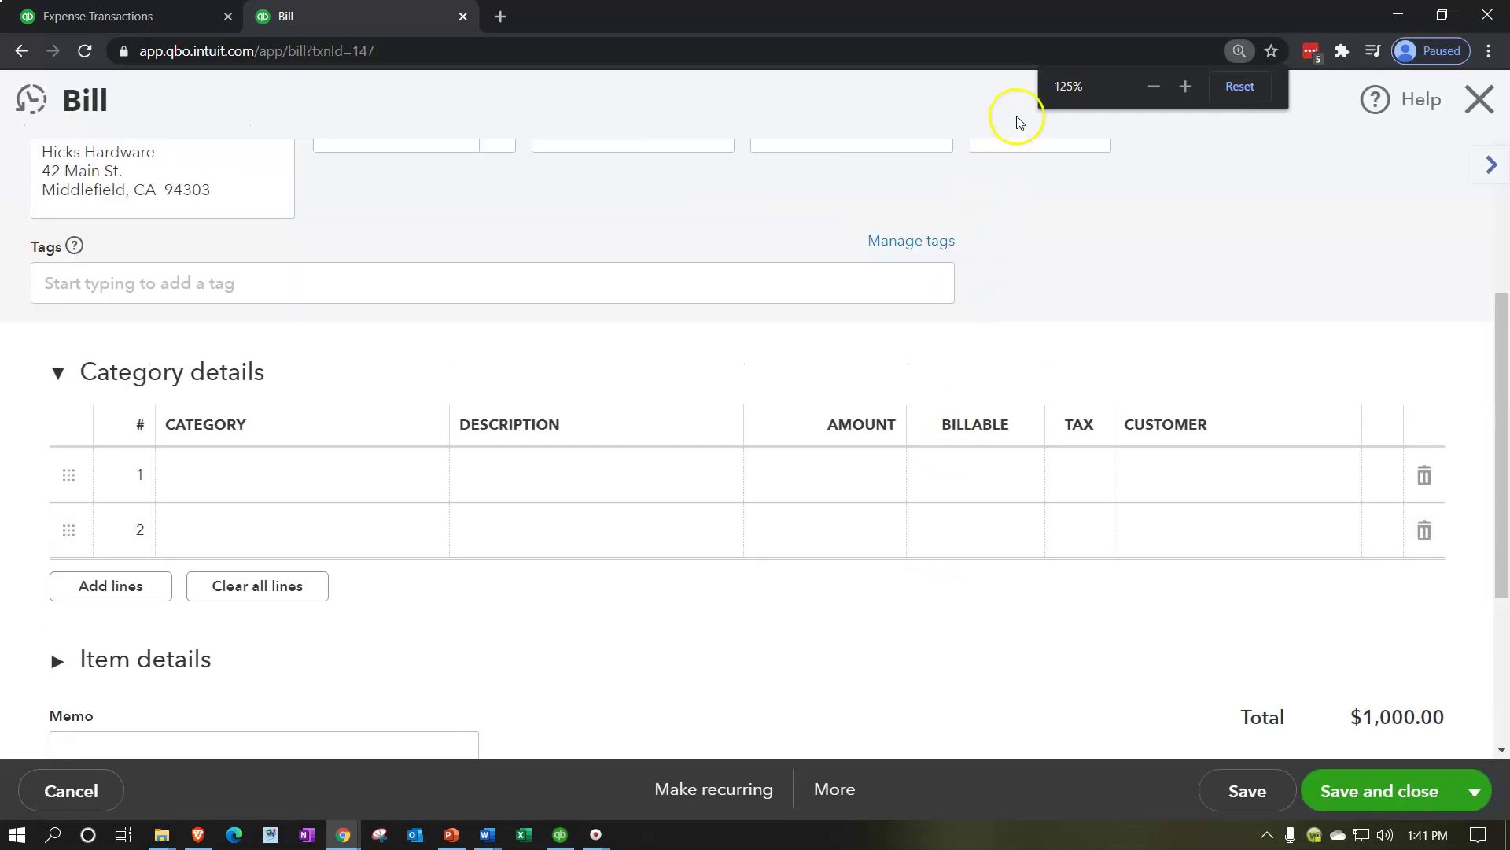
key(ctrl+0)
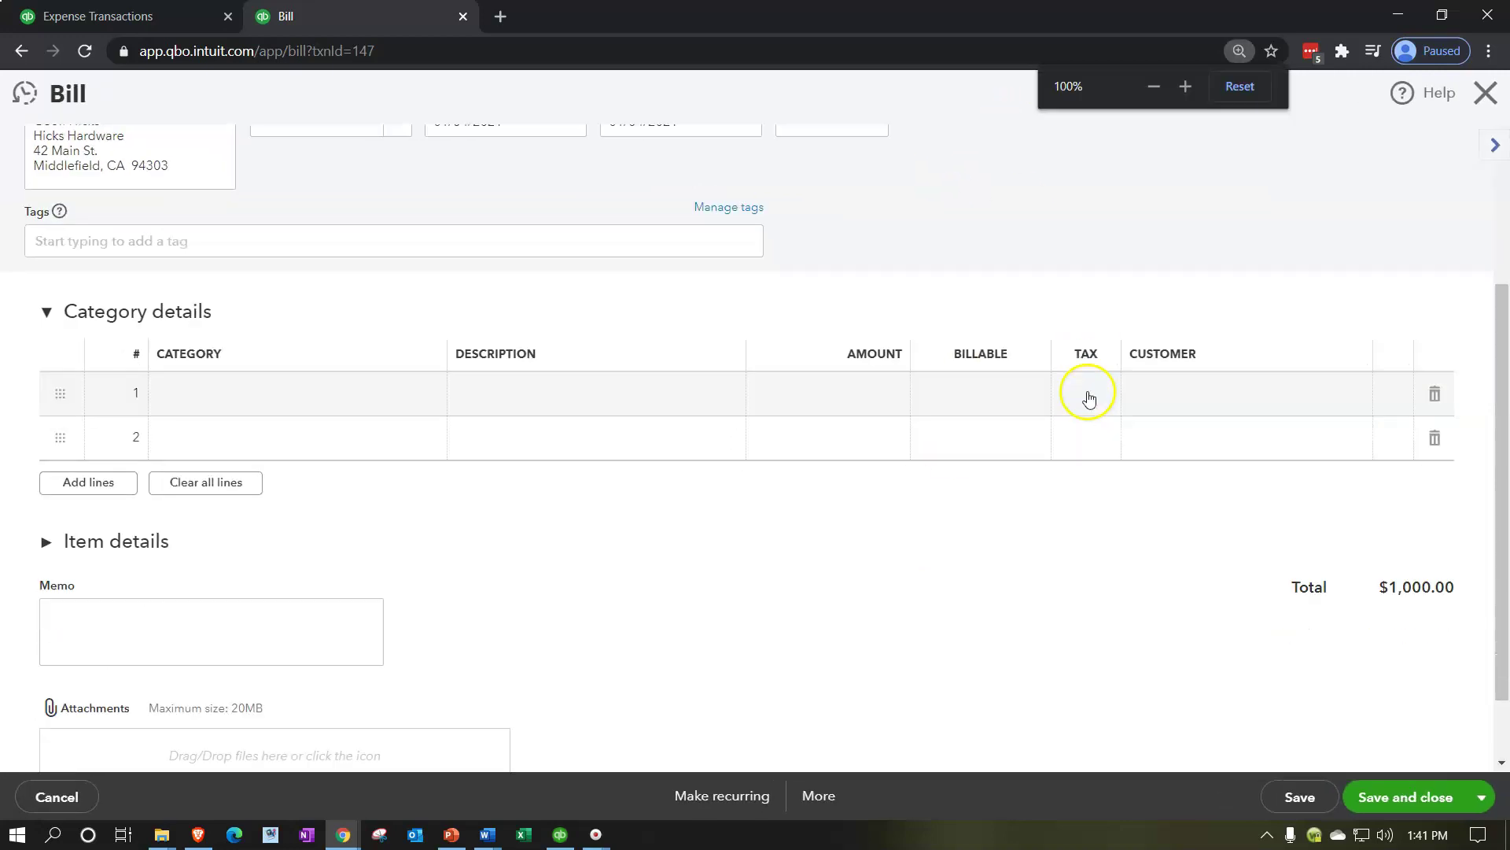
click(1095, 557)
scroll(1093, 559, down, 1)
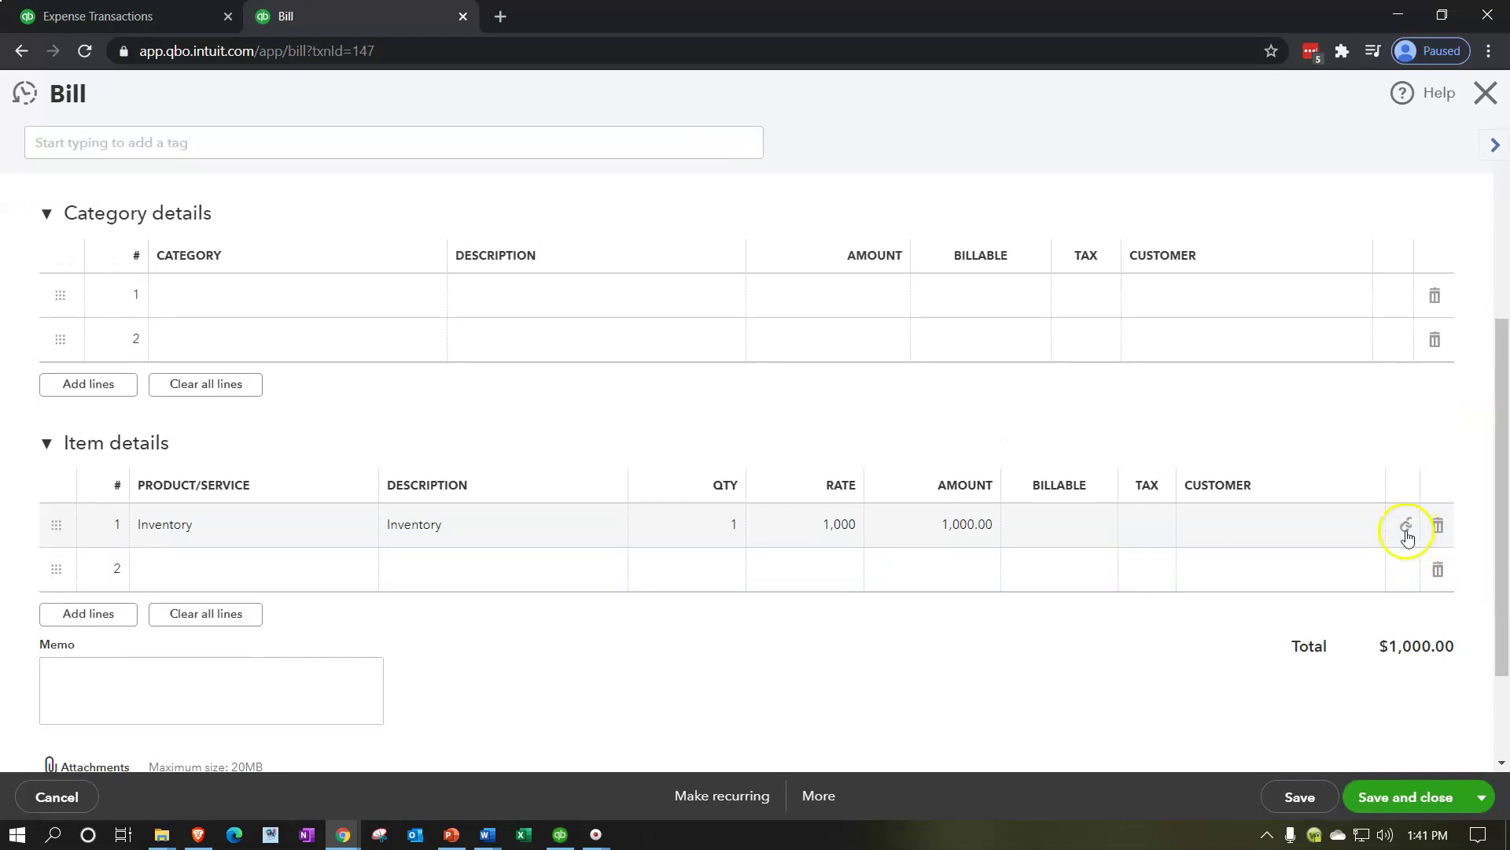
Step: Open the purchase order linked to the bill's Inventory item line, check its status, and close it
click(1338, 416)
key(ctrl+minus)
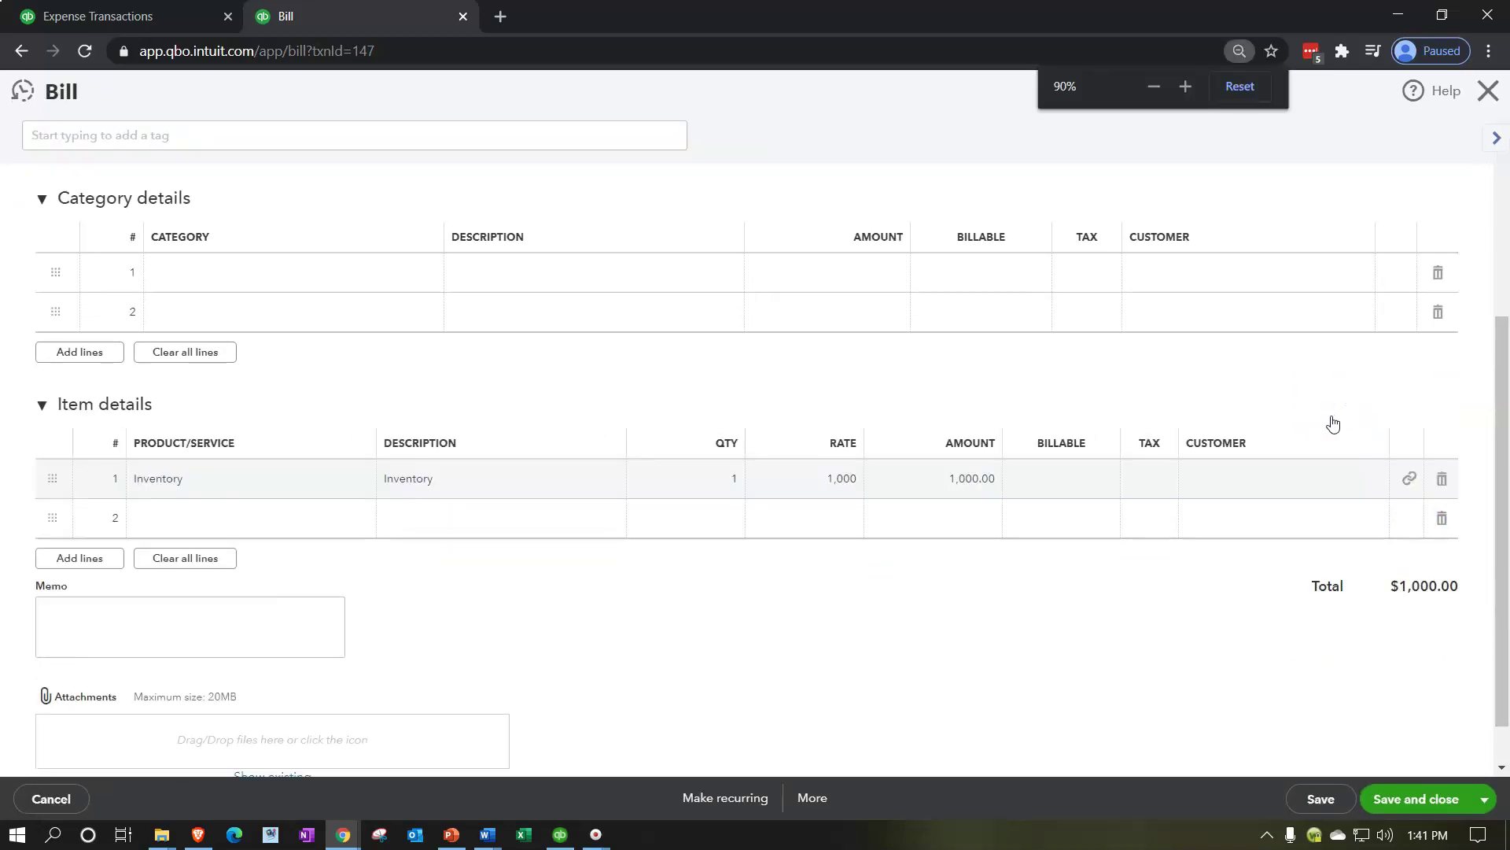
click(1409, 481)
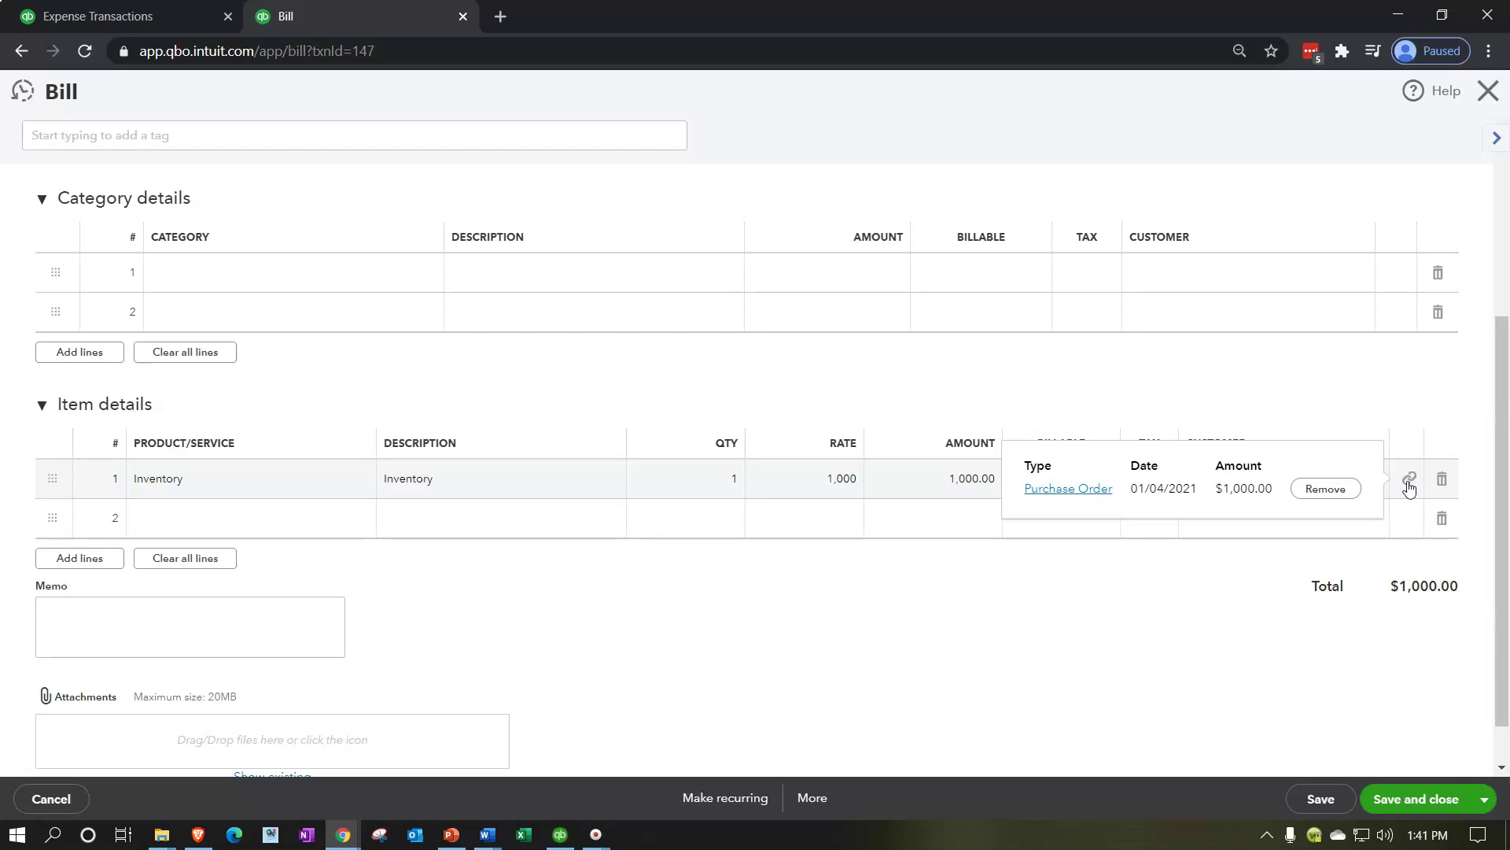
click(1063, 490)
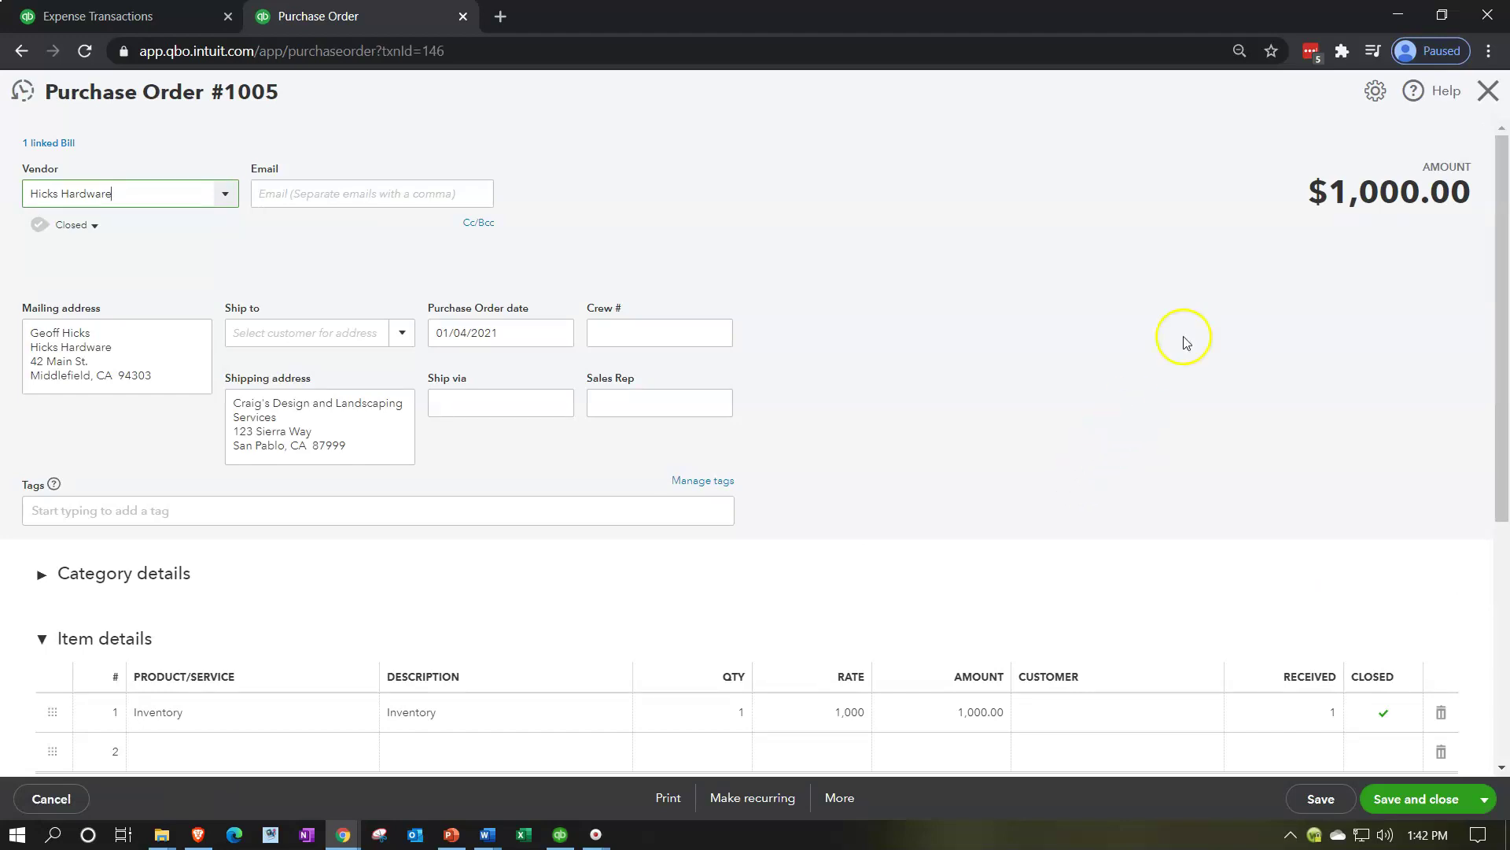
click(1488, 91)
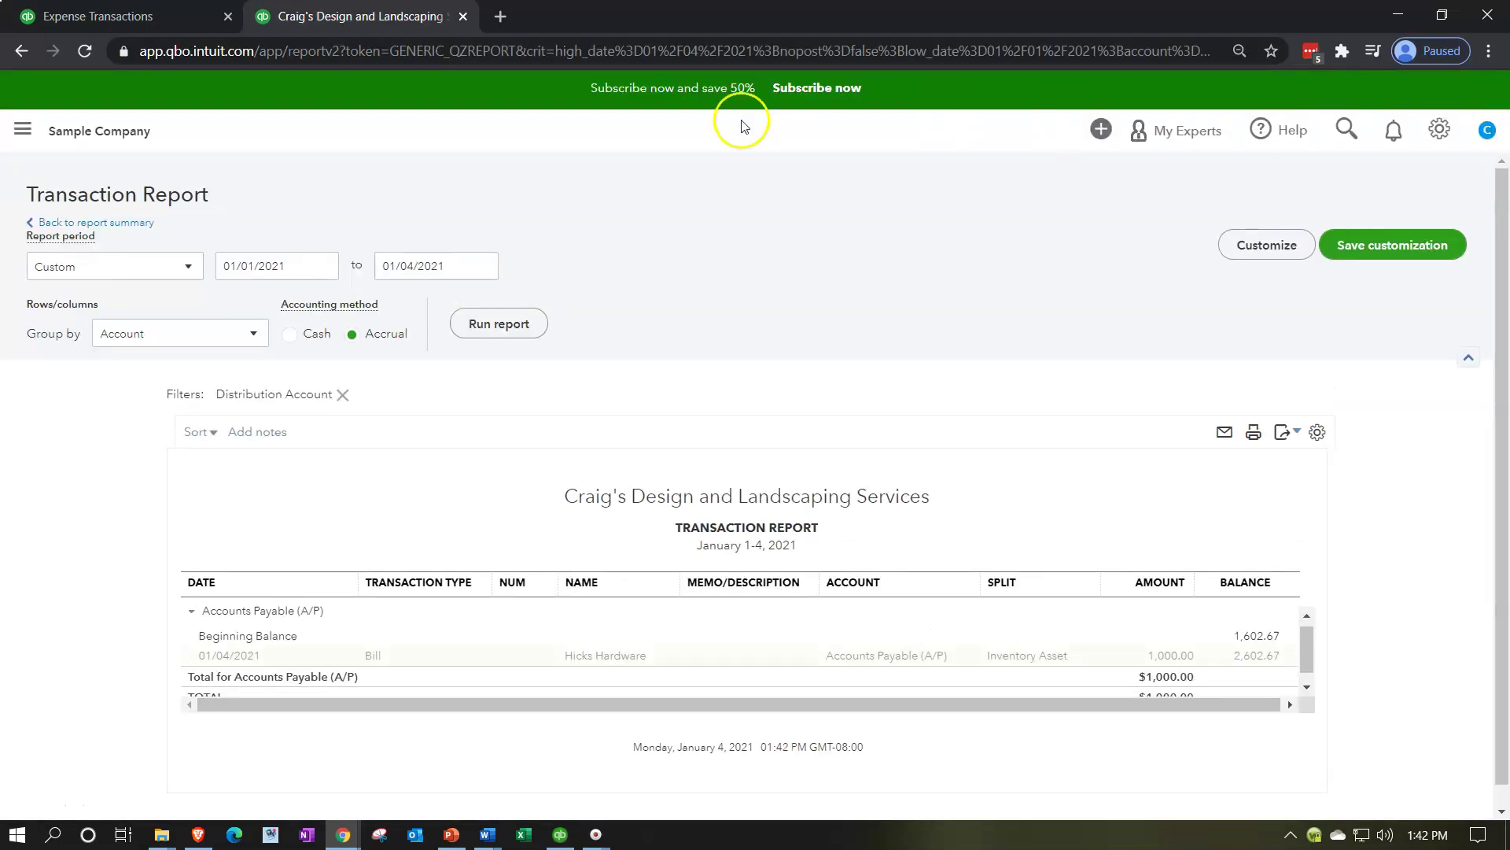
Step: Go to the expense transactions and reset the filter to all transaction types and statuses for the last 365 days
click(24, 128)
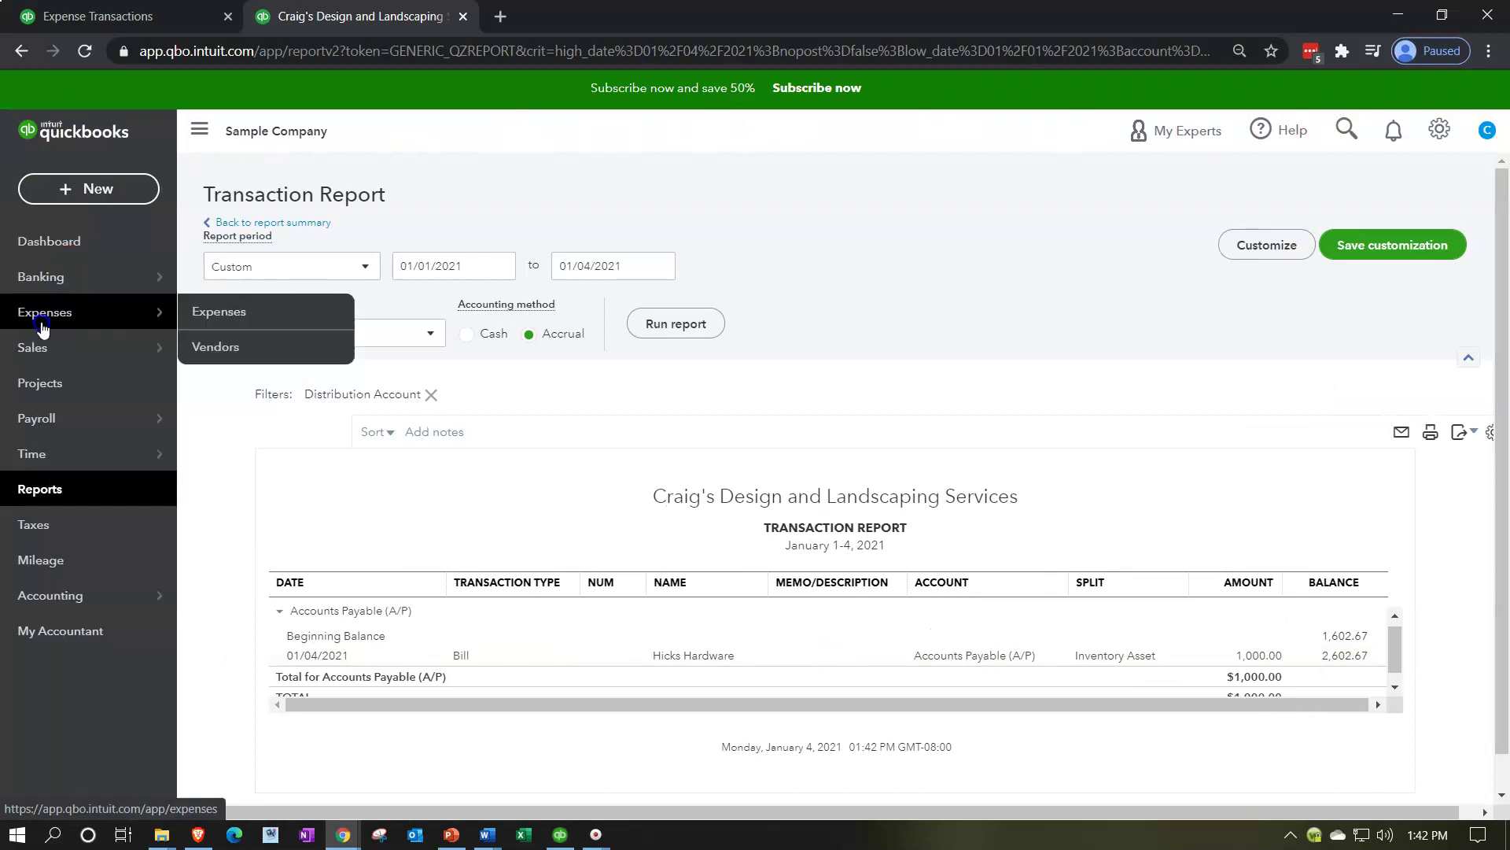
click(43, 315)
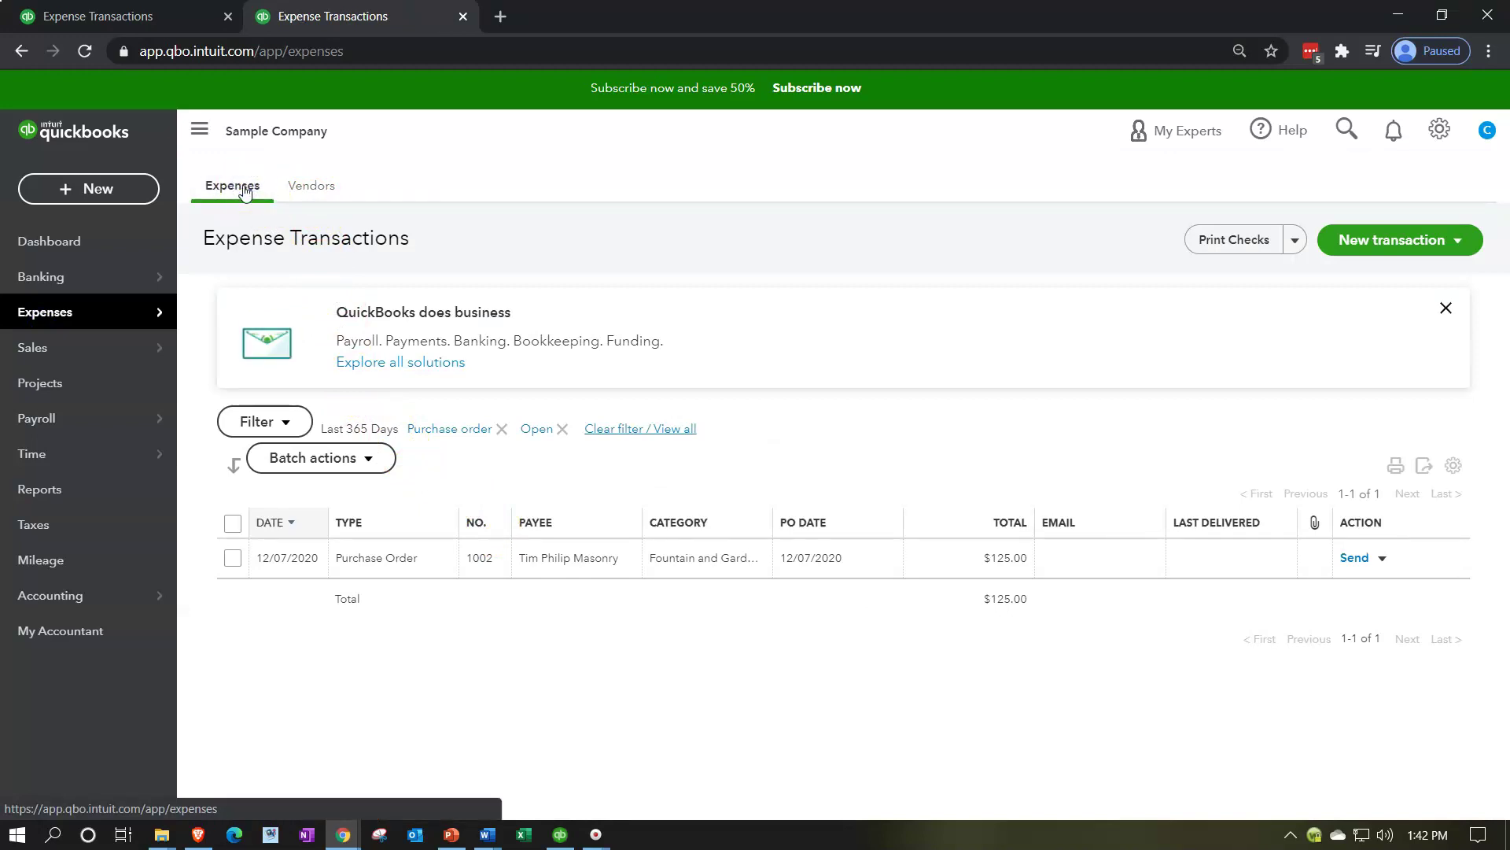
click(285, 419)
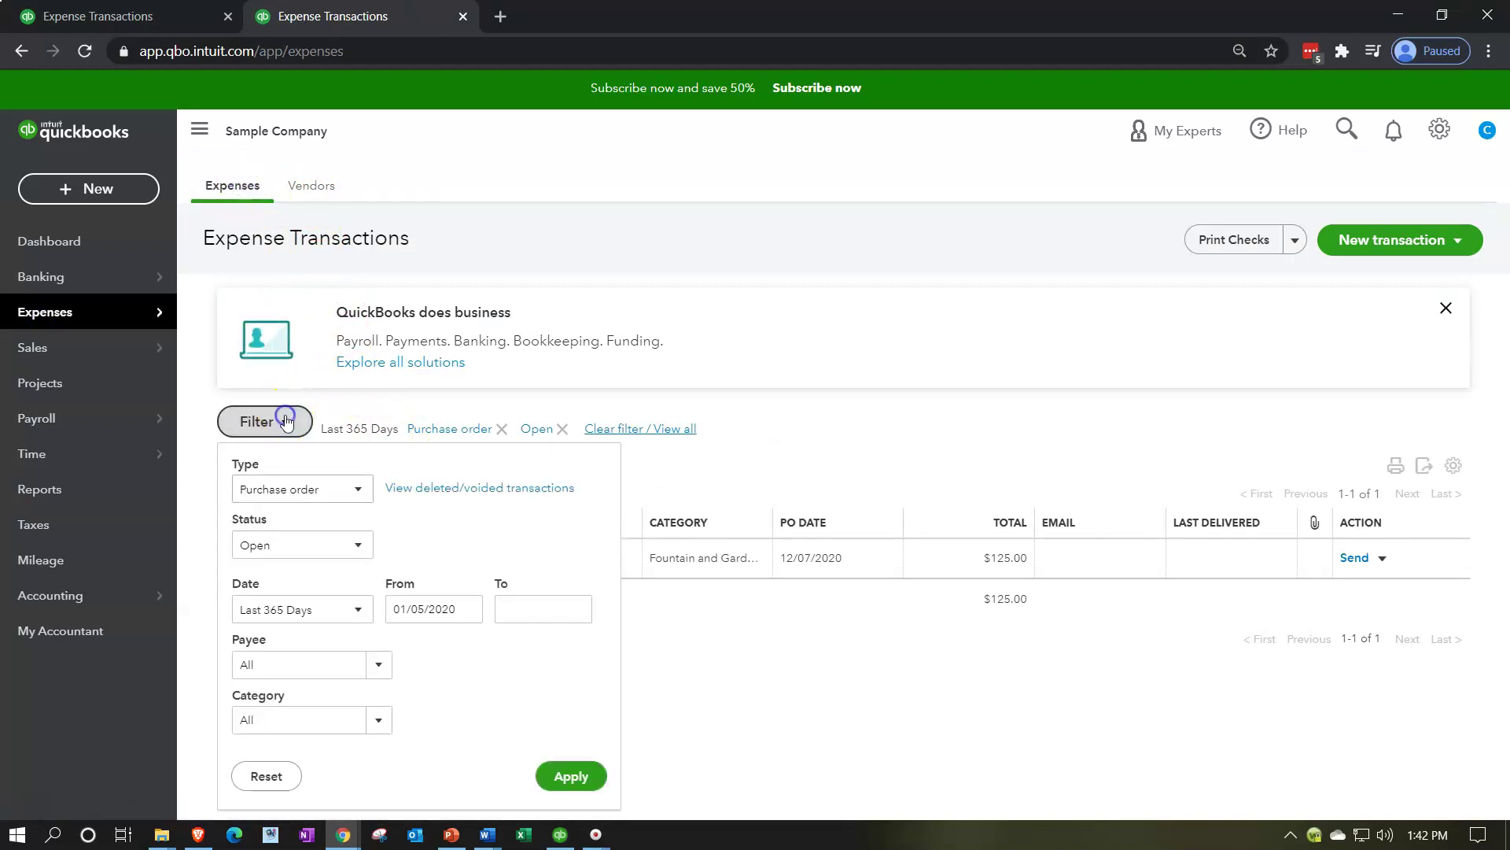
click(289, 777)
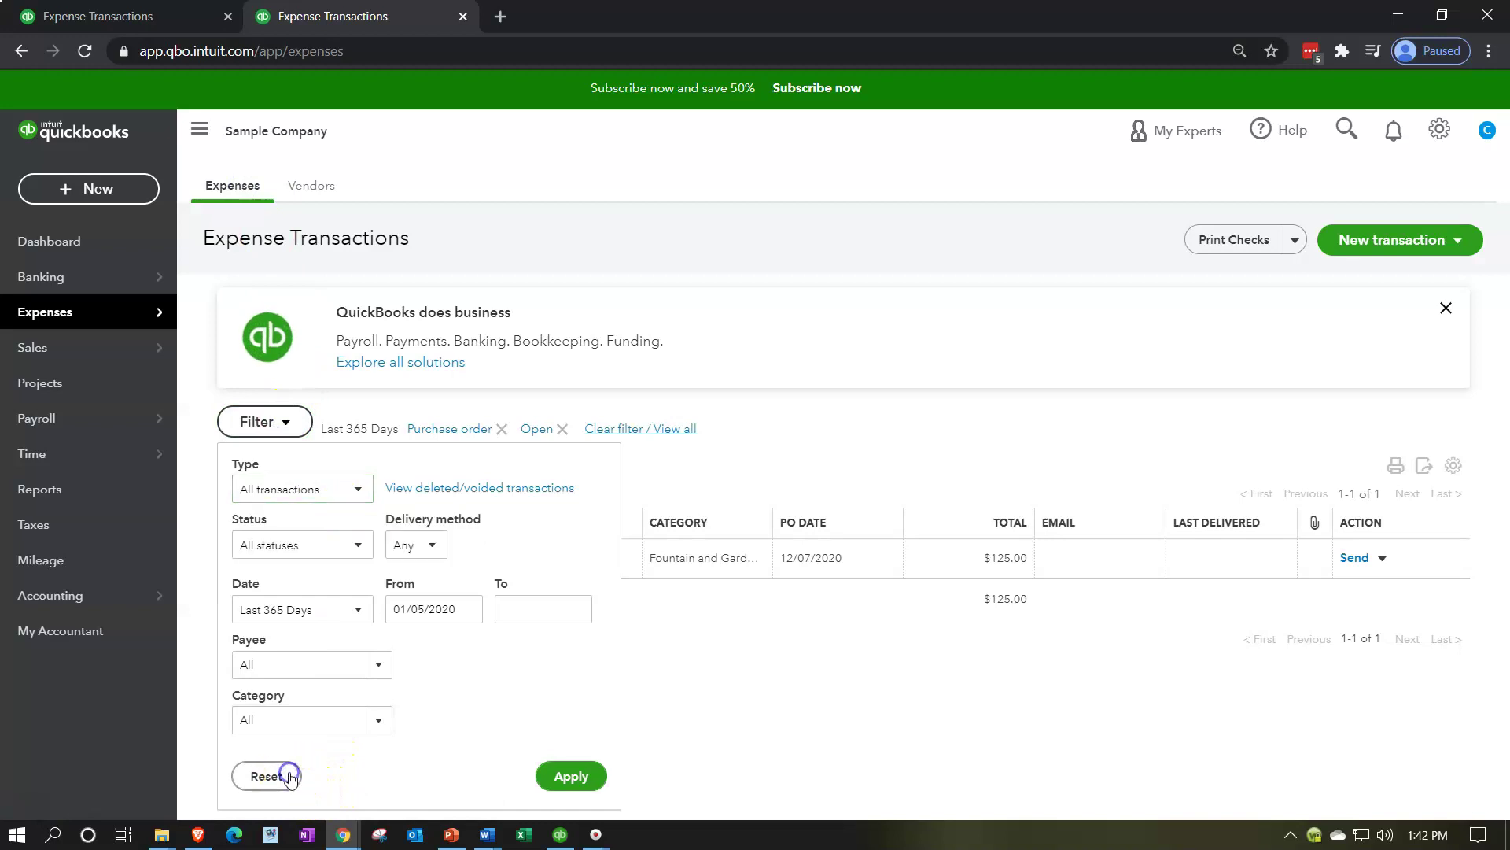
click(355, 491)
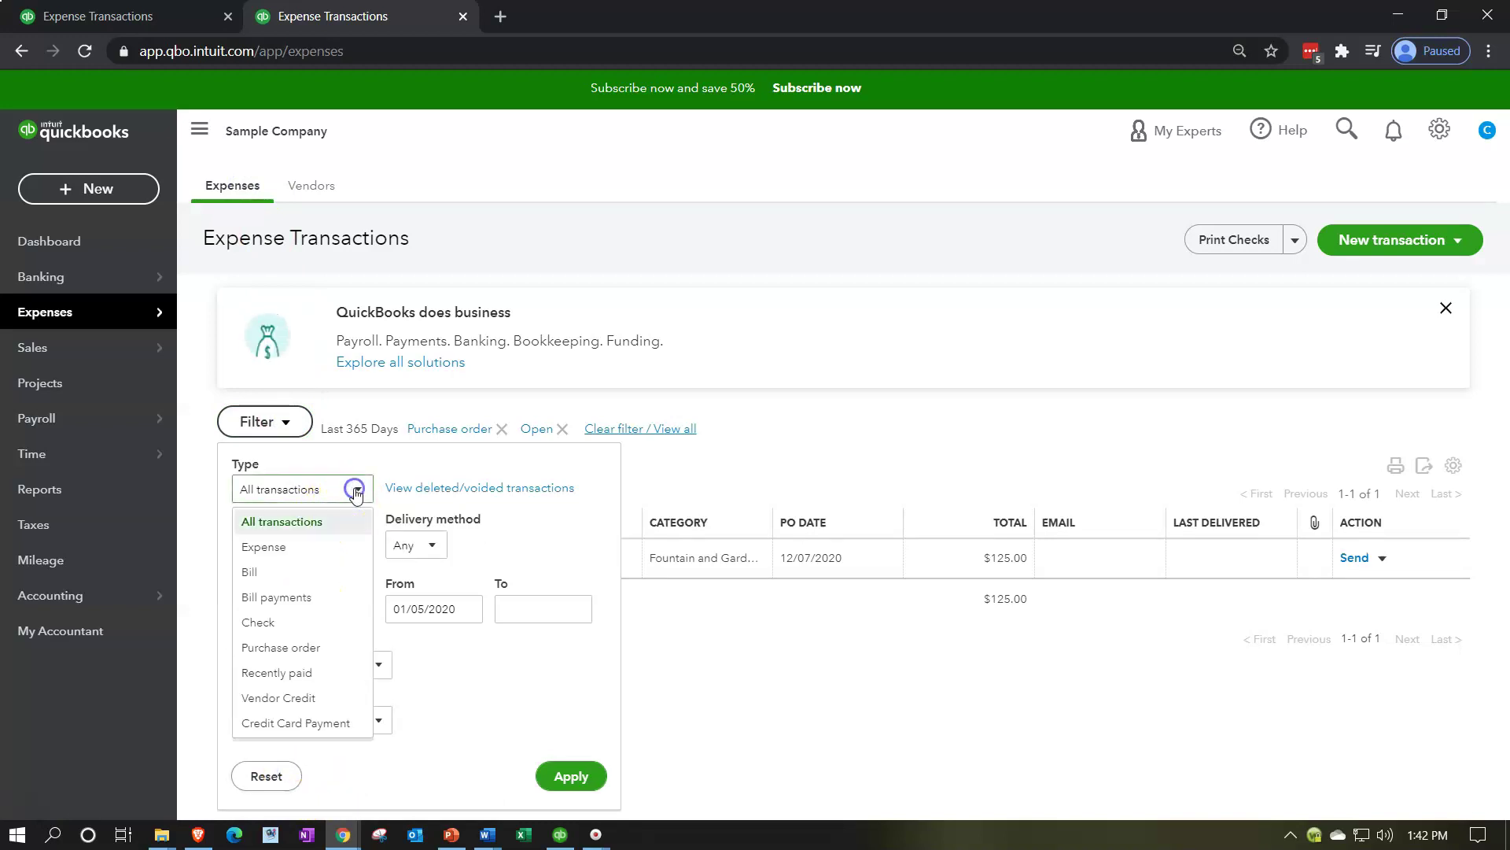
click(356, 491)
click(556, 775)
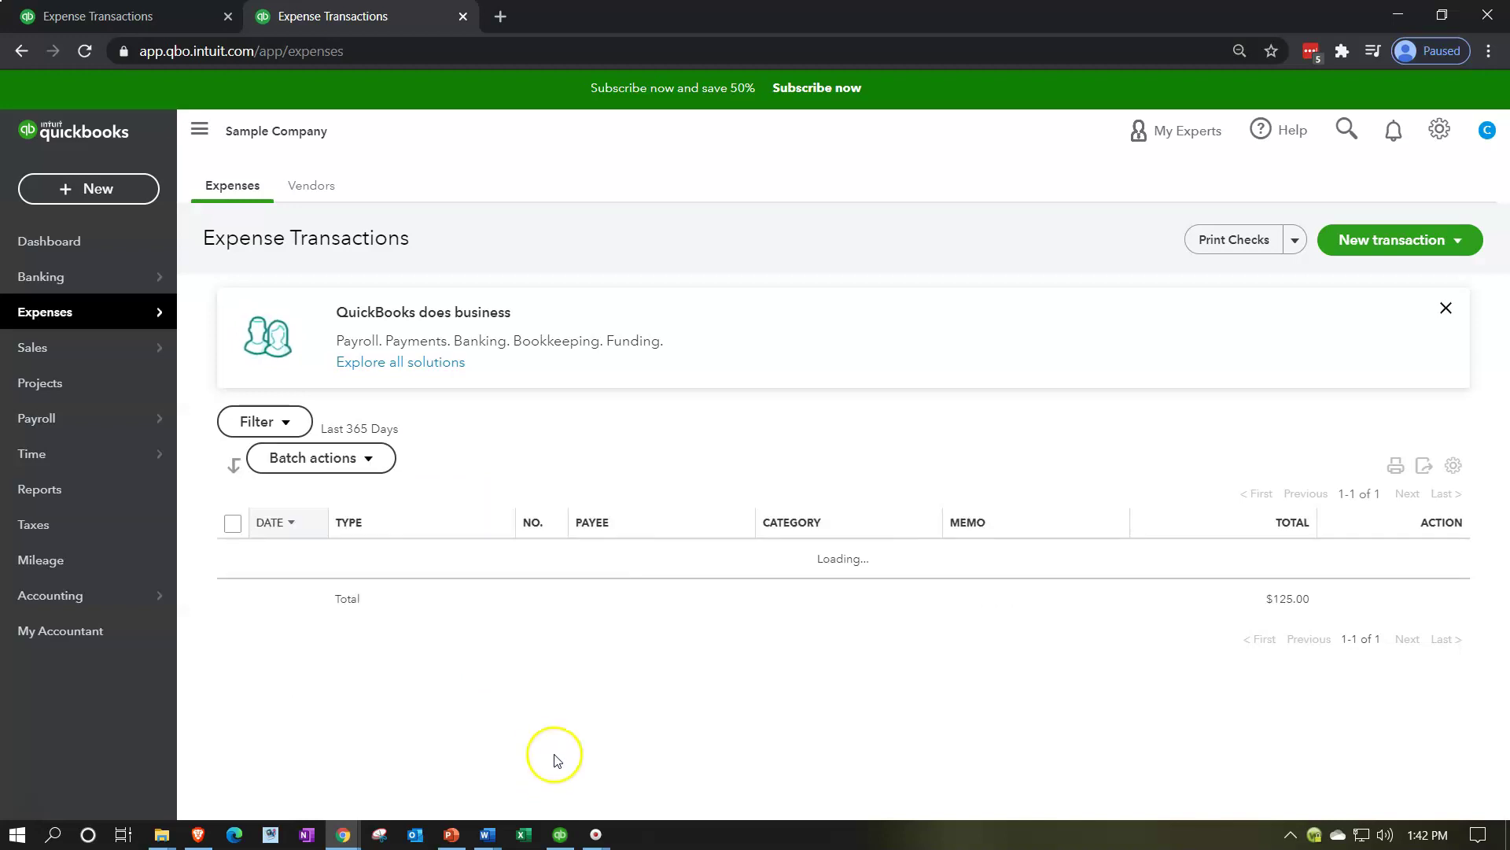
Step: Open the $1,000 Hicks Hardware purchase order from the expense transactions, review its status, linked bill and item details, and close it
scroll(541, 702, down, 1)
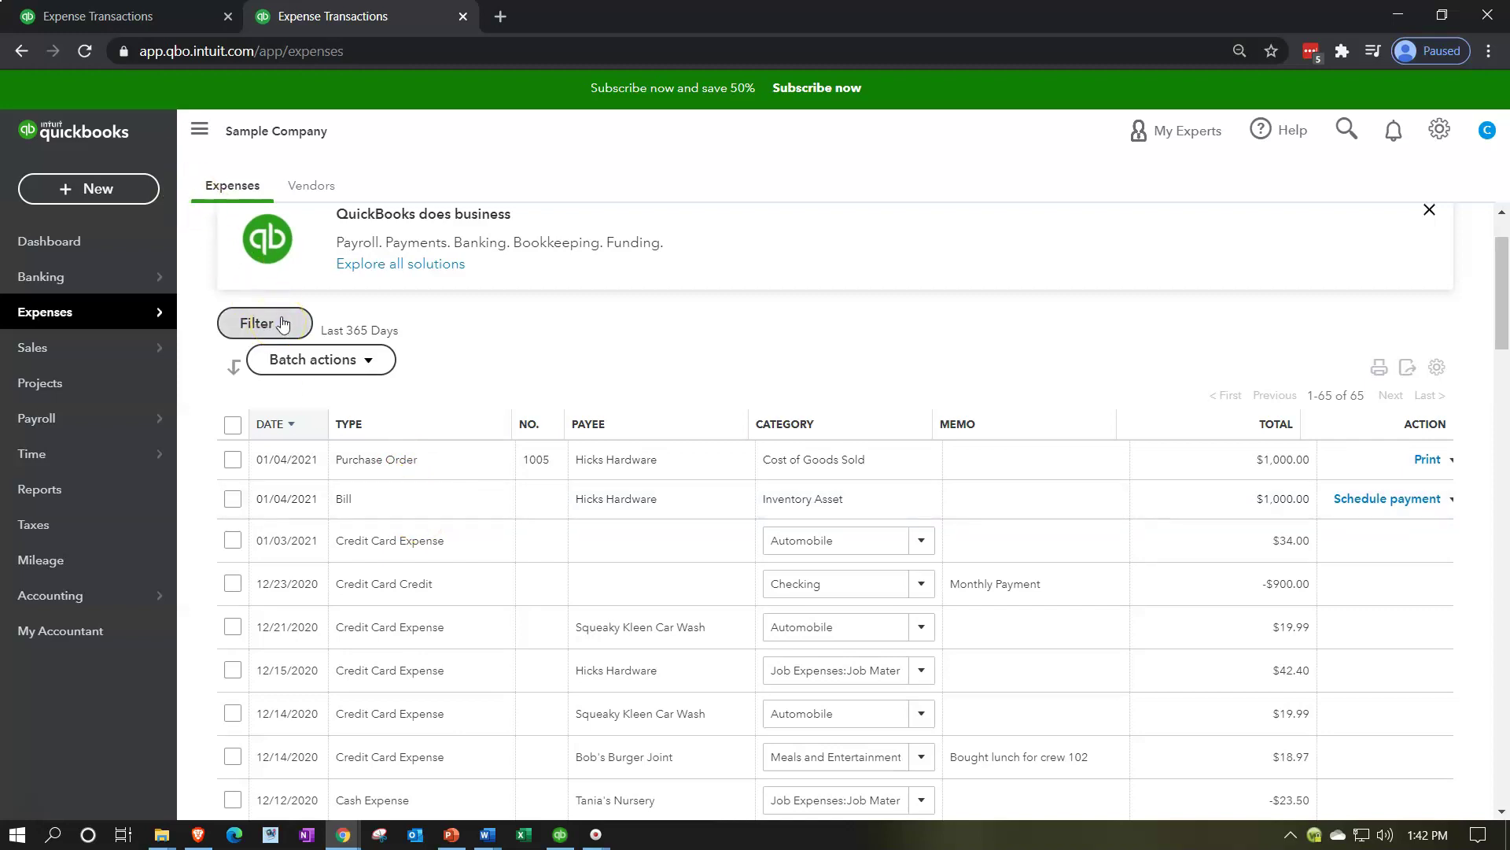
click(201, 134)
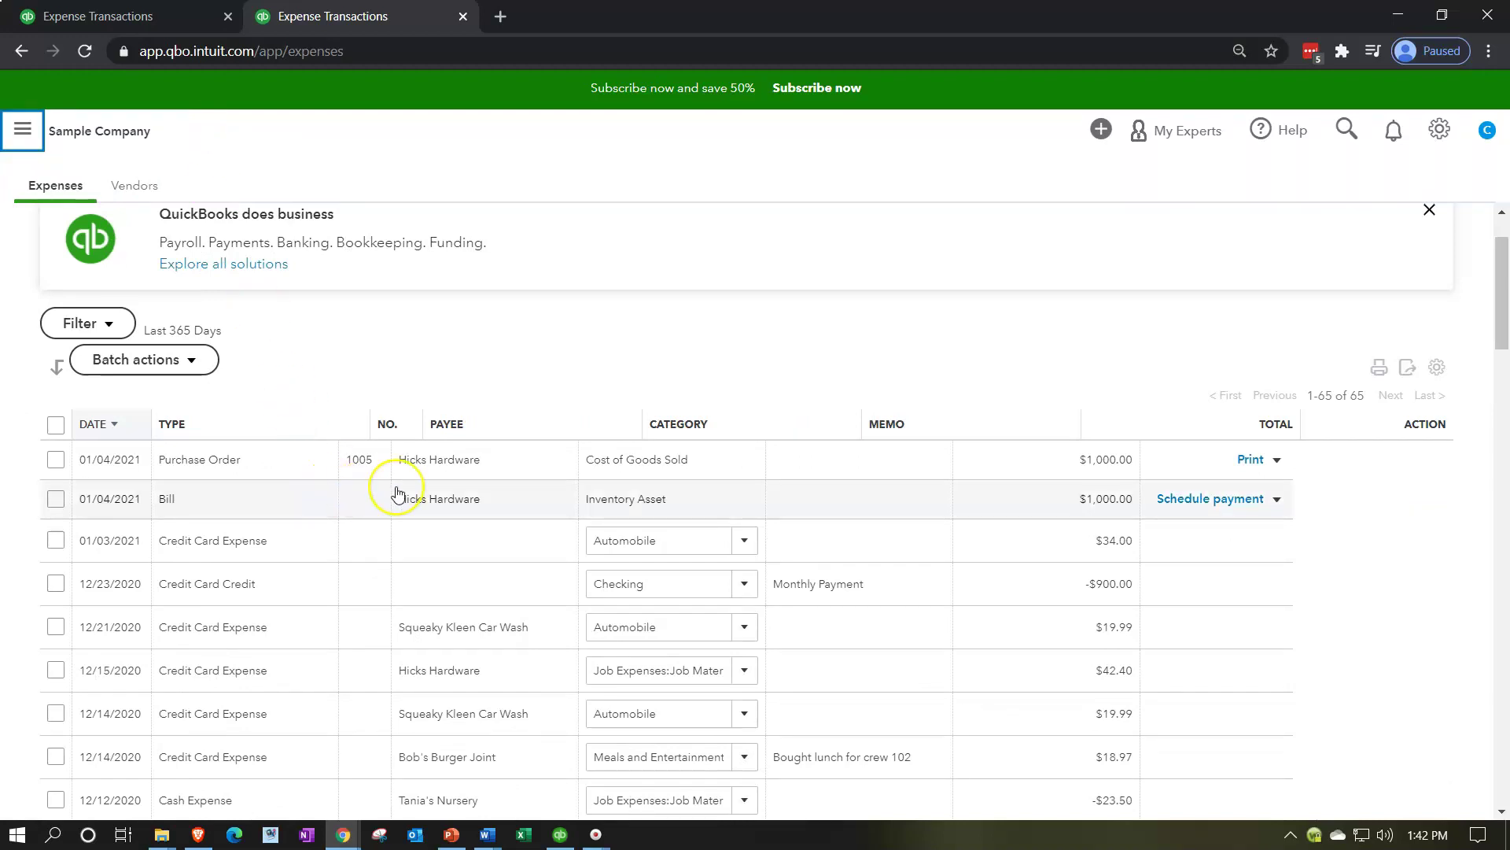
key(ctrl+plus)
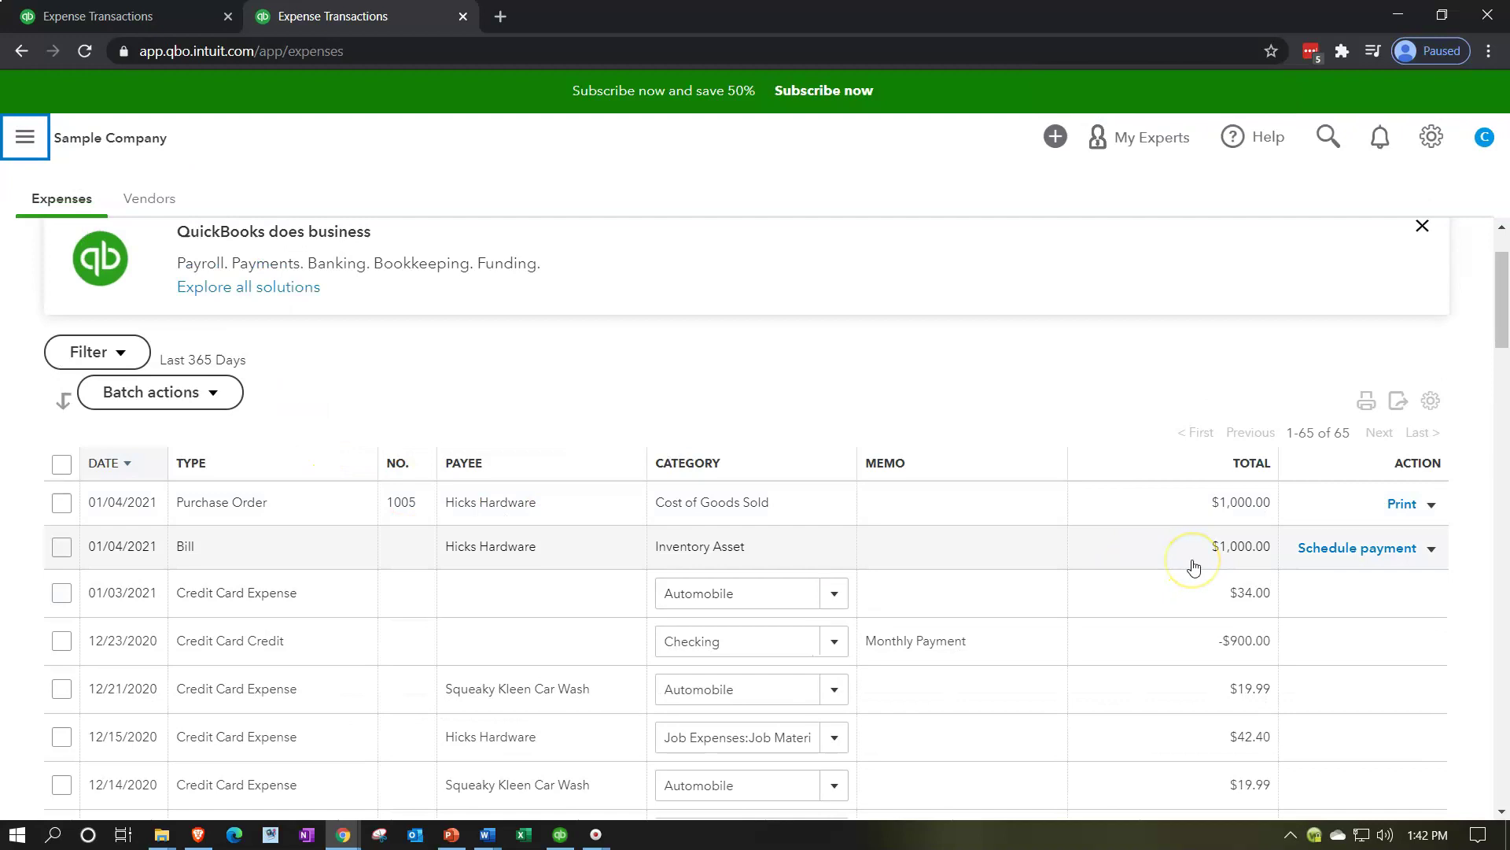
click(327, 516)
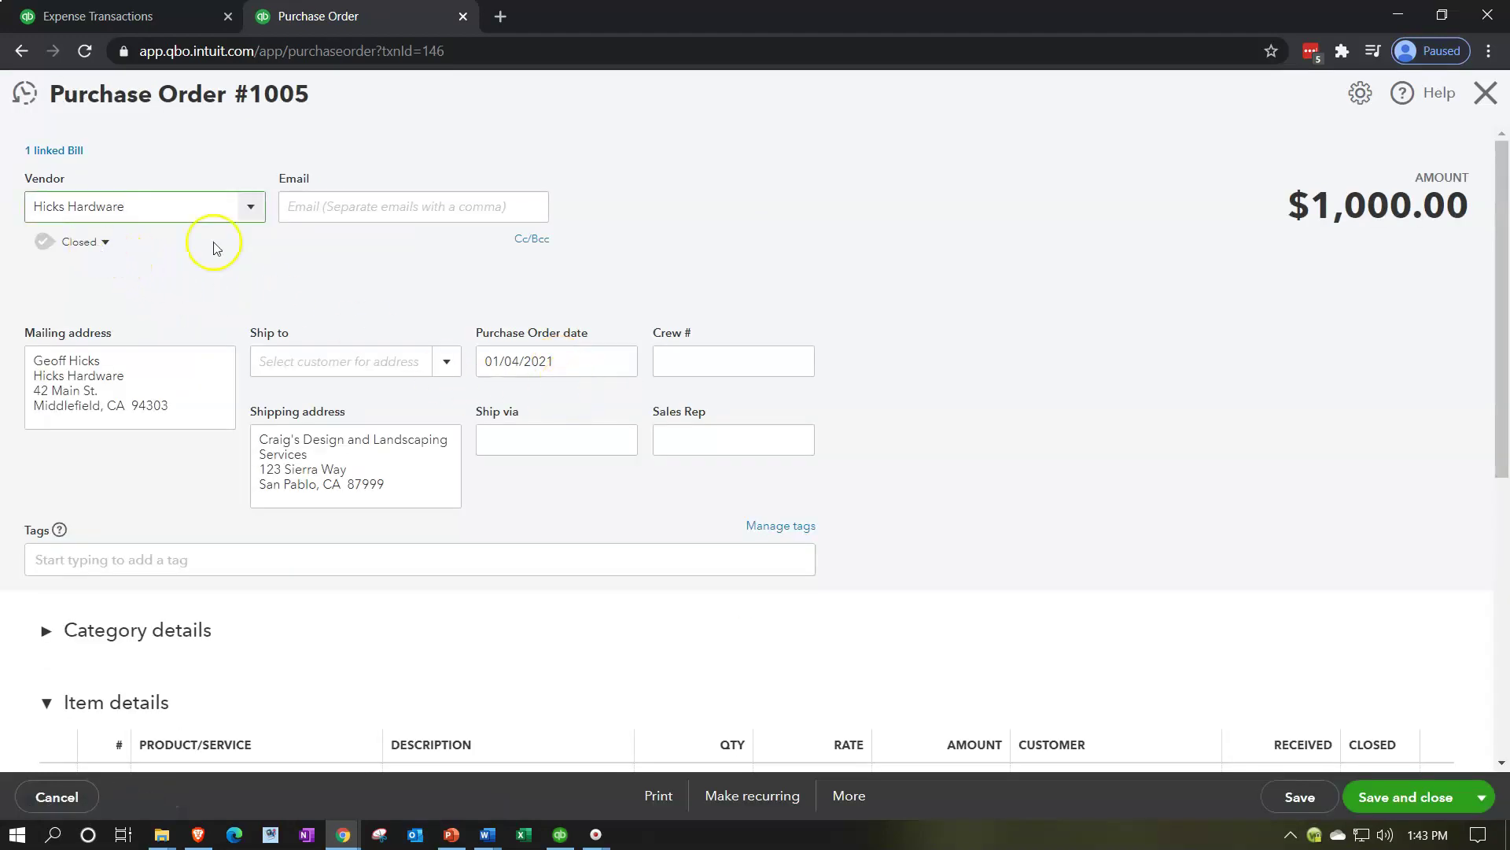
scroll(943, 299, down, 3)
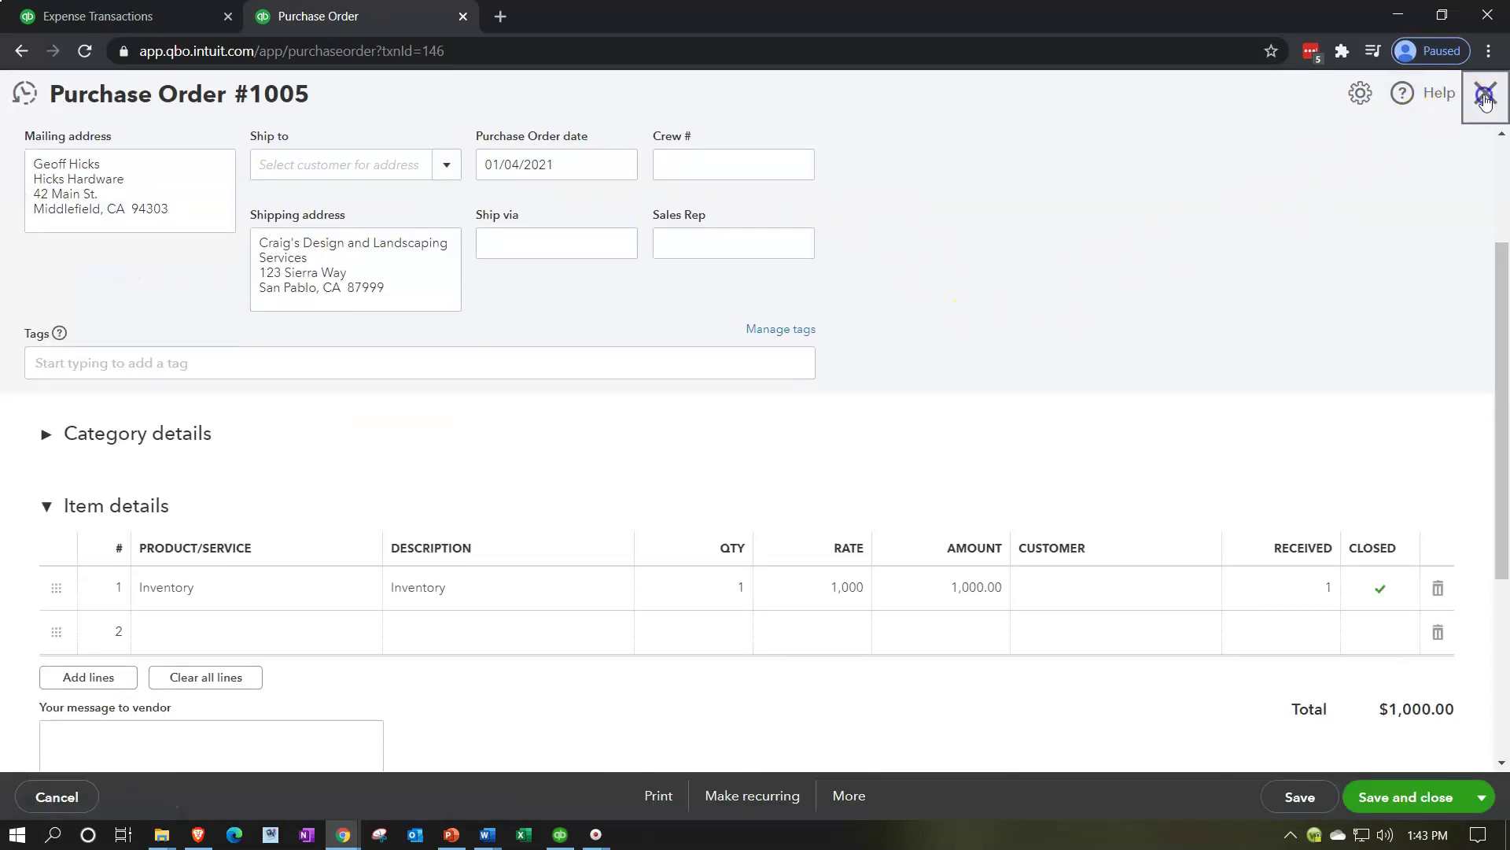
click(1485, 93)
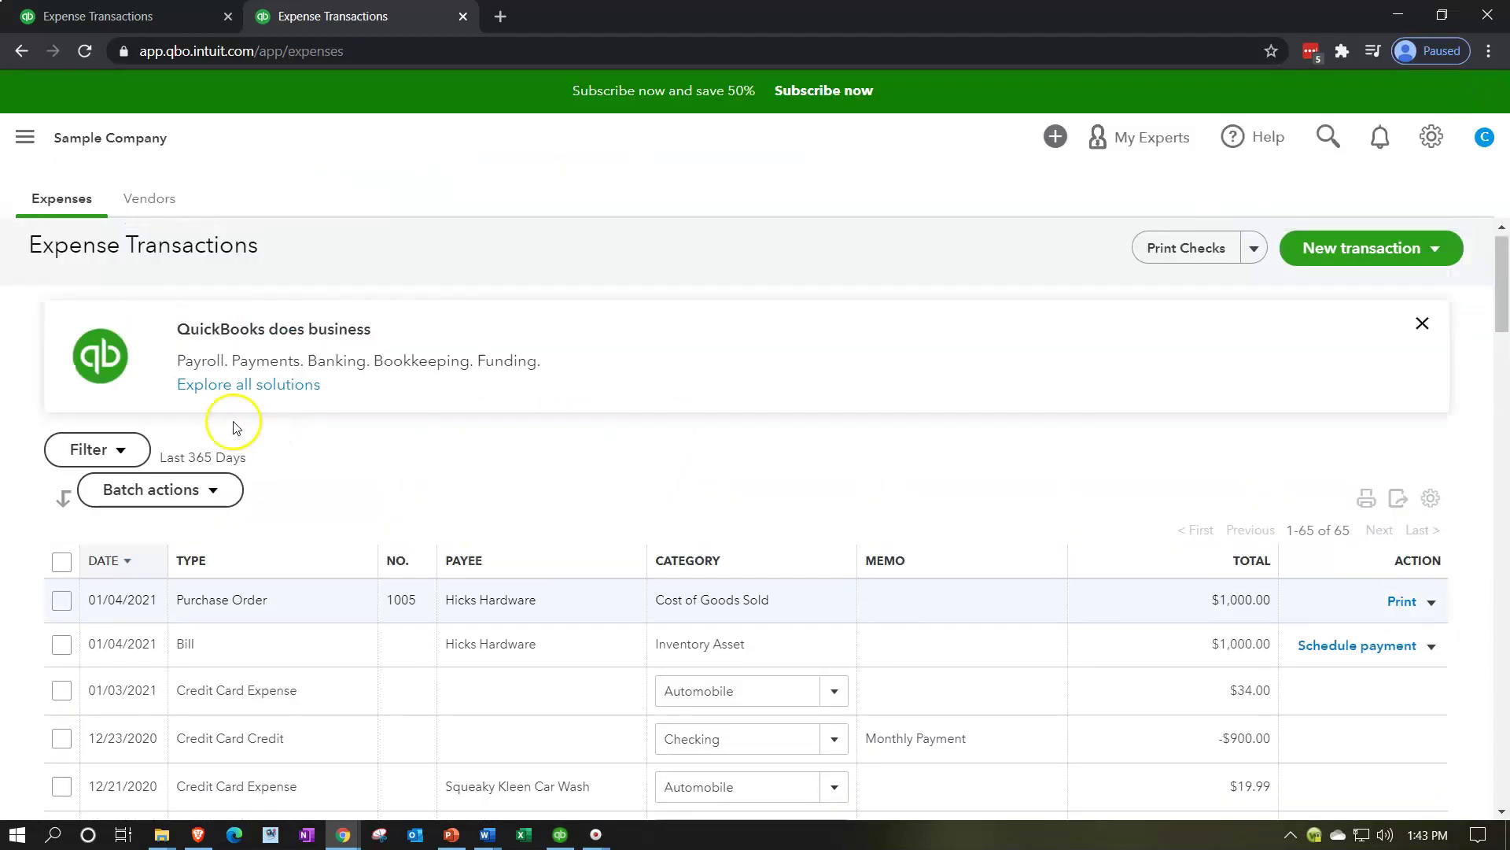
Step: Filter the expense transactions by type Purchase order and status Open, keeping the last 365 days as the date range
click(122, 450)
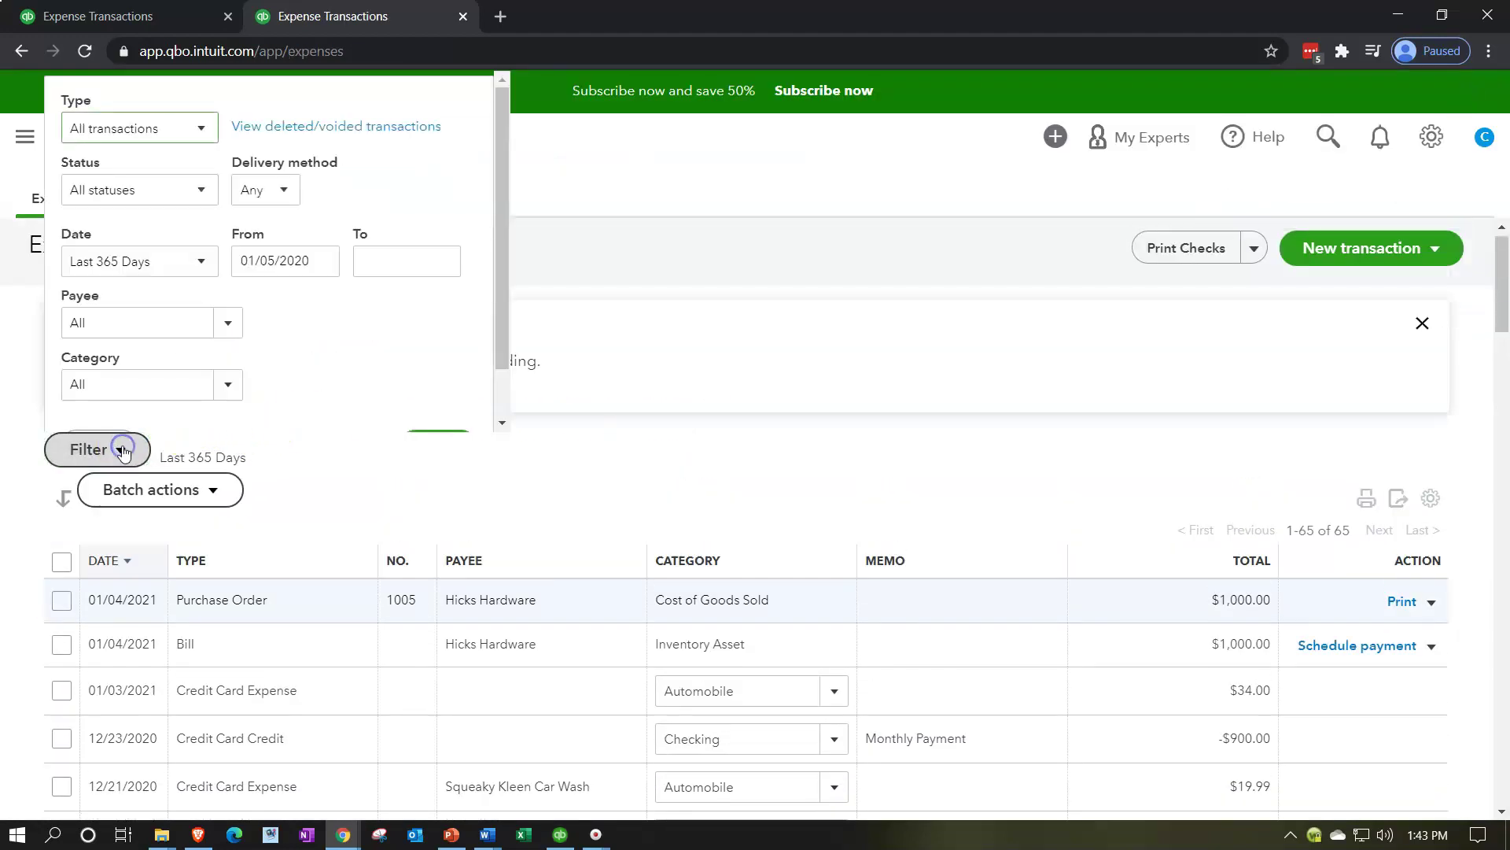
click(203, 128)
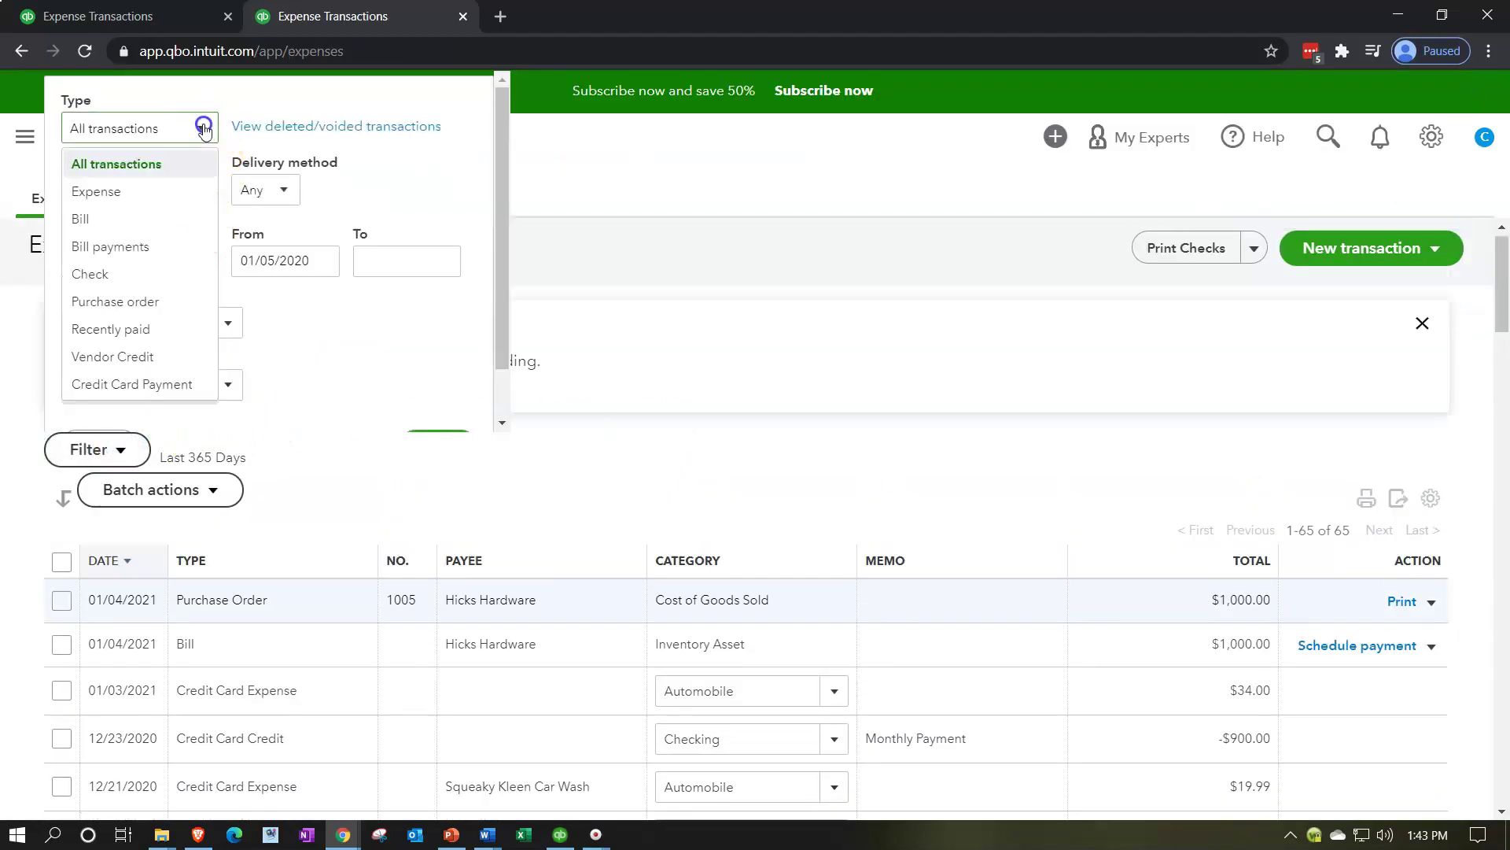
click(118, 301)
click(193, 191)
click(135, 247)
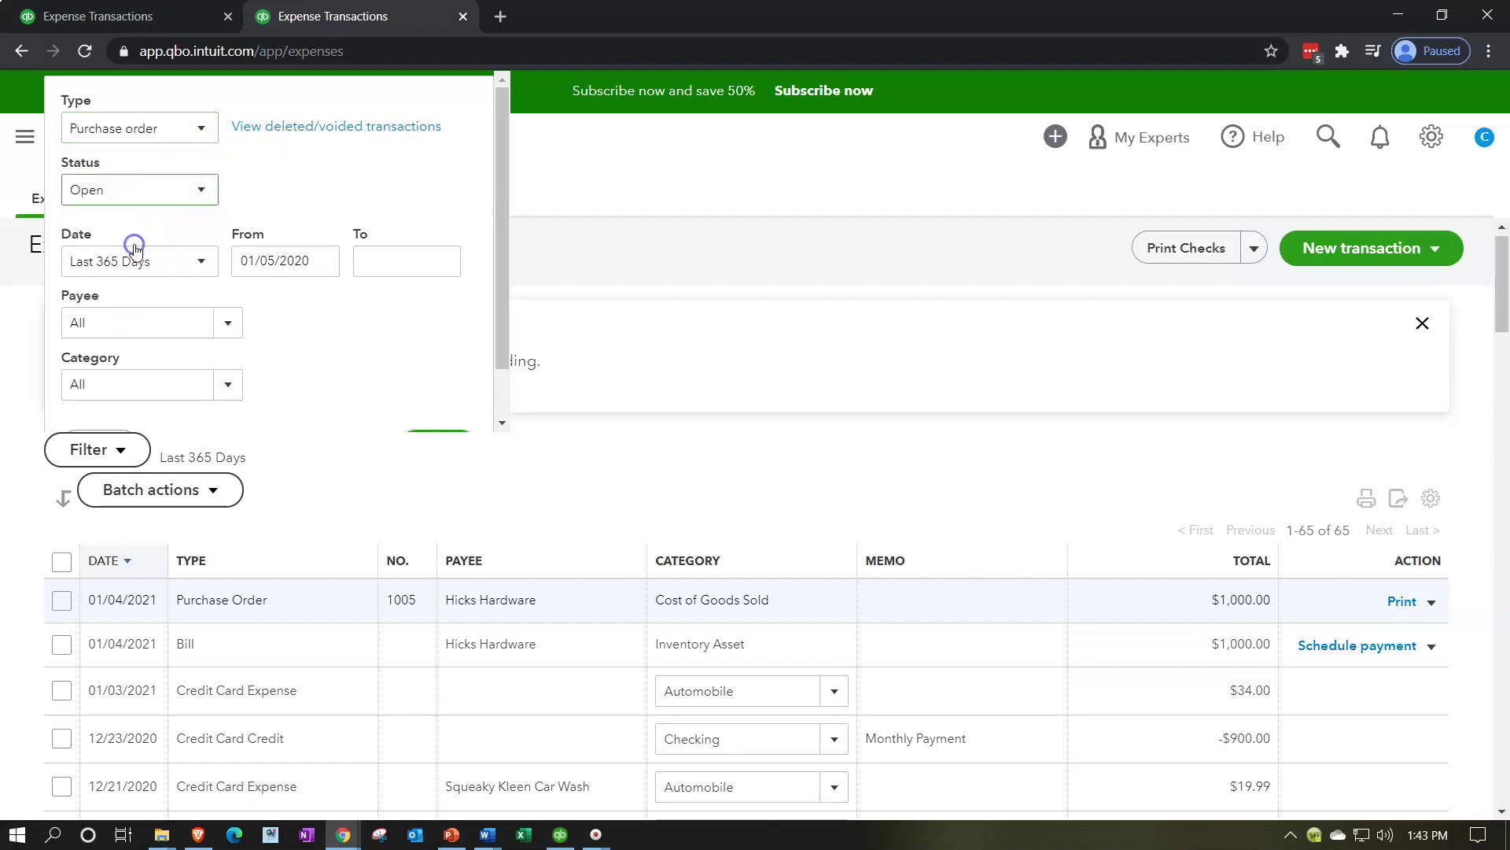
scroll(425, 354, down, 1)
click(461, 404)
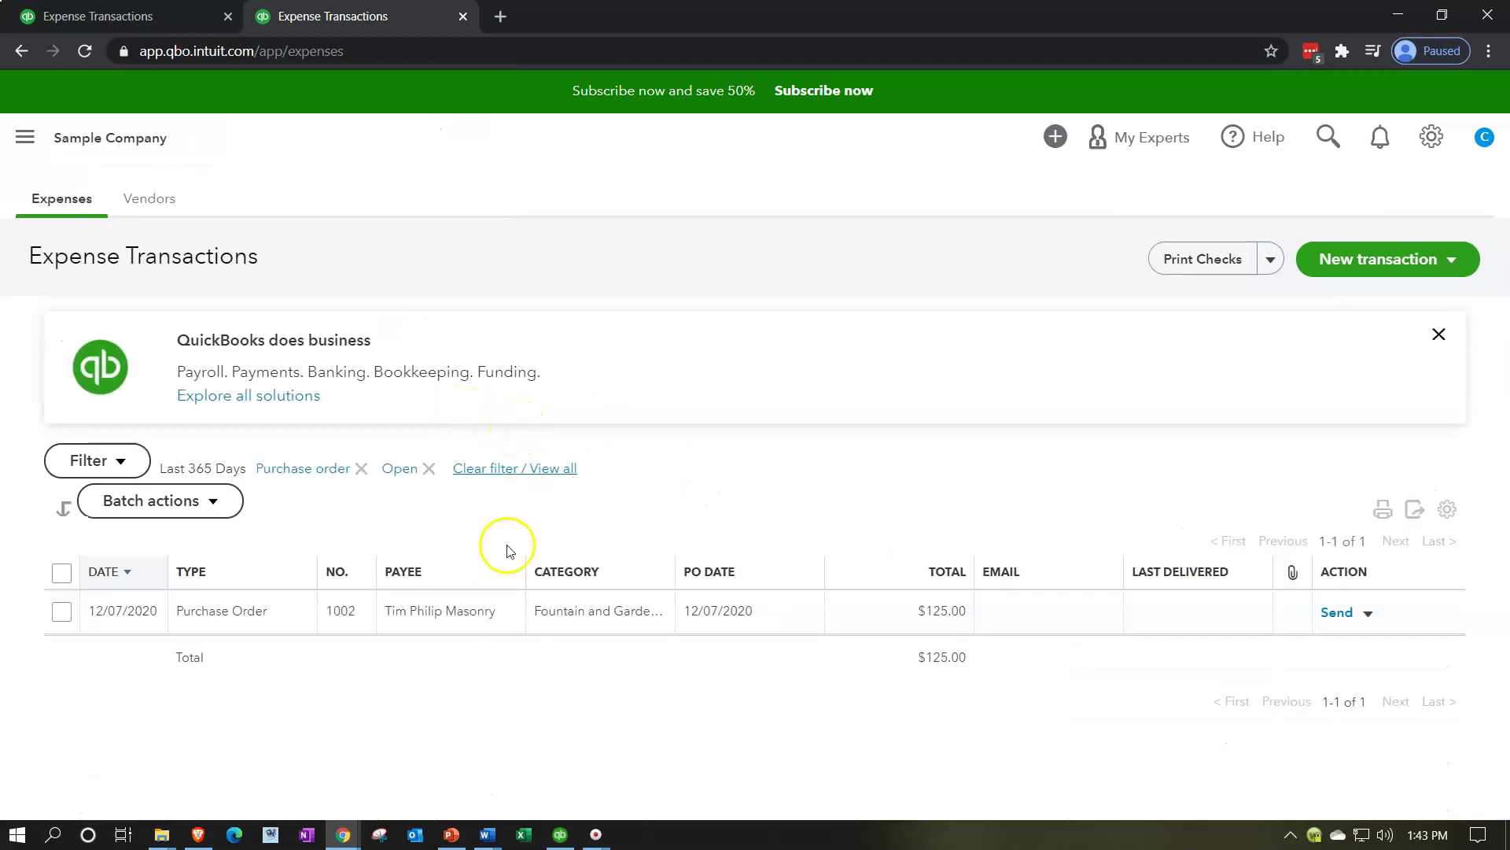
Step: Open the $125 Tim Philip Masonry purchase order from the filtered expense transactions
click(458, 619)
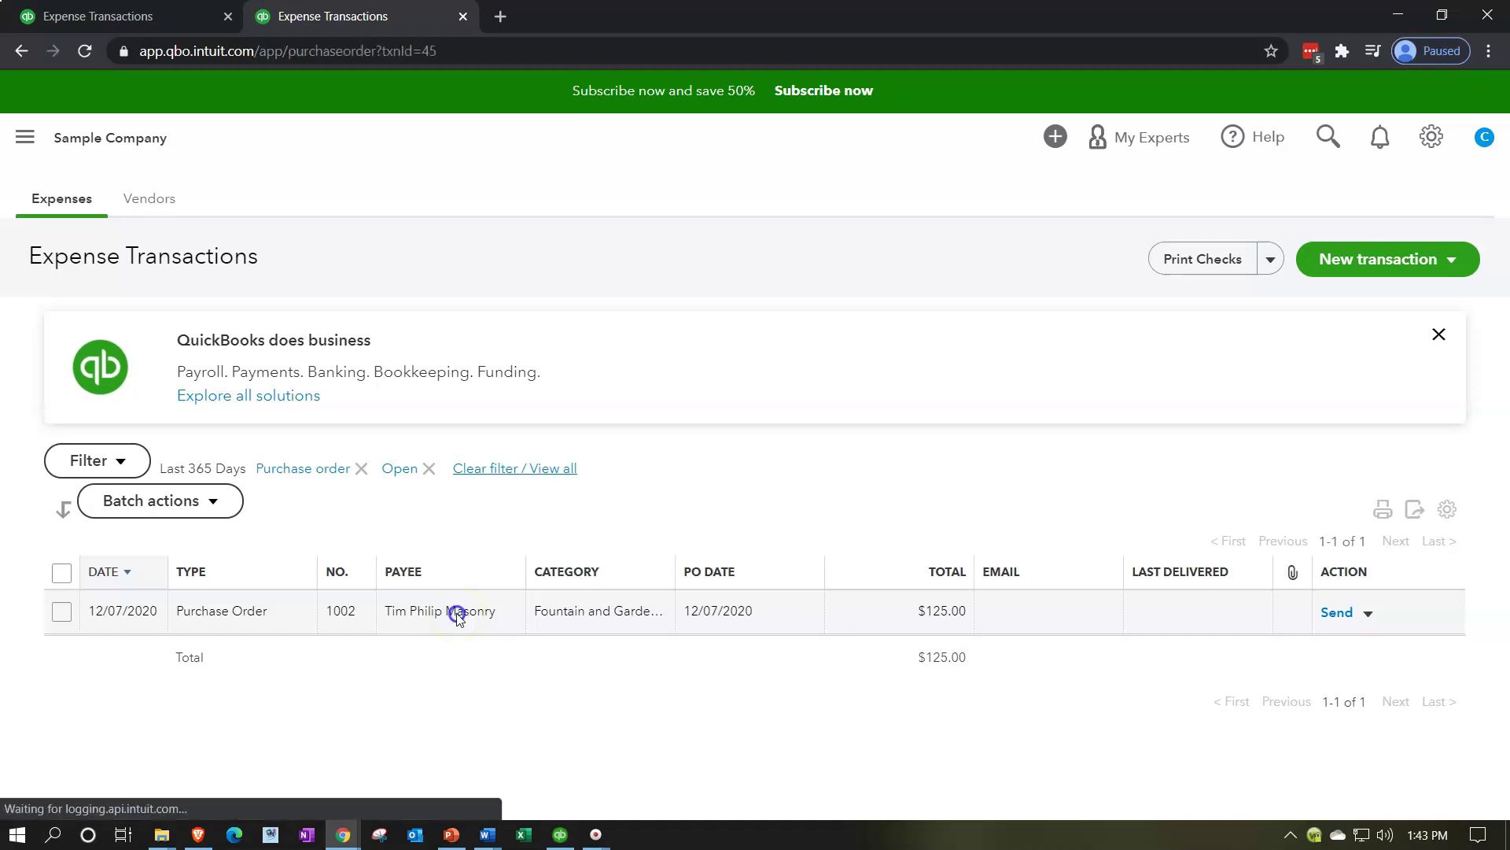